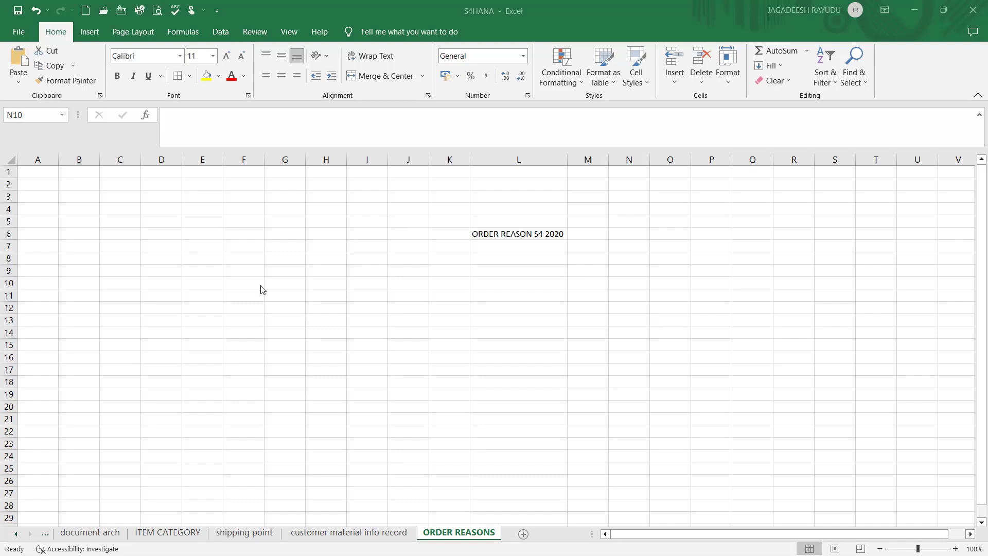
Add notes 'define various order reason' in O10 and 'how to restrict them?' in O11
left_click(538, 263)
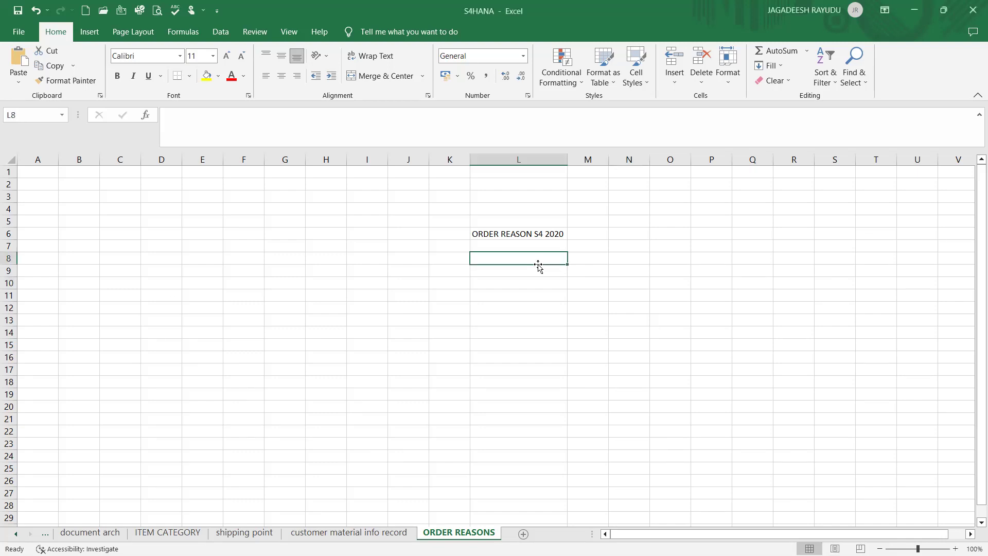
left_click(612, 258)
left_click(490, 270)
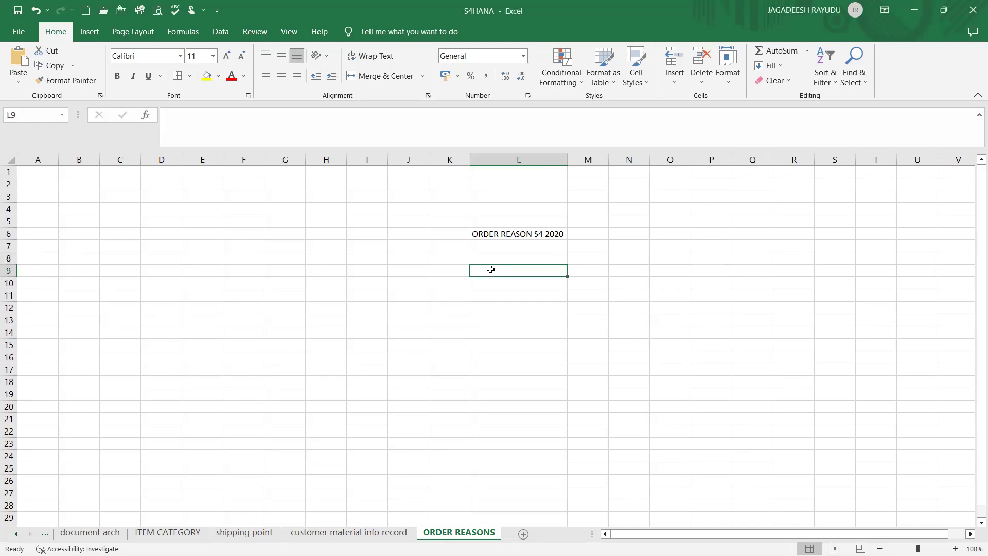
left_click(652, 260)
left_click(687, 246)
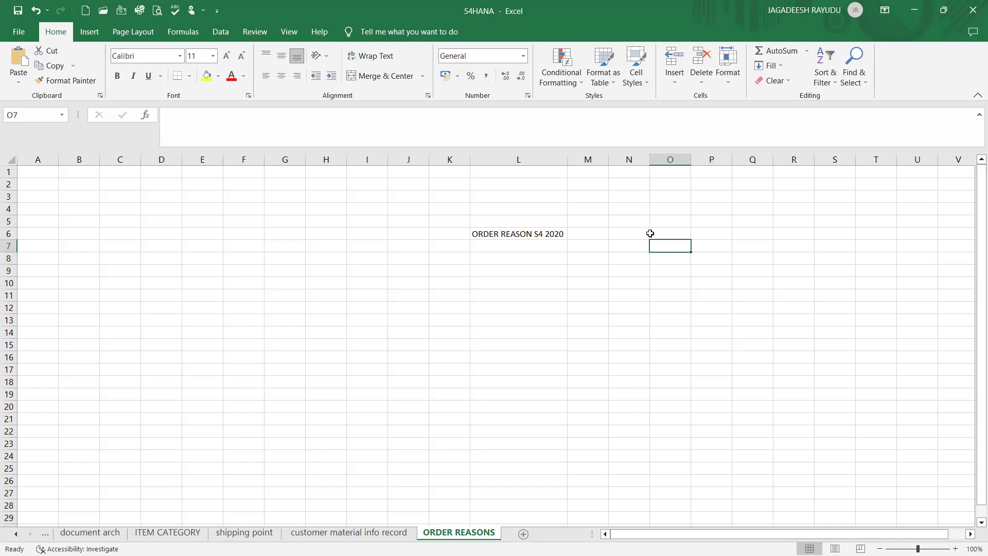
left_click(667, 280)
type("def")
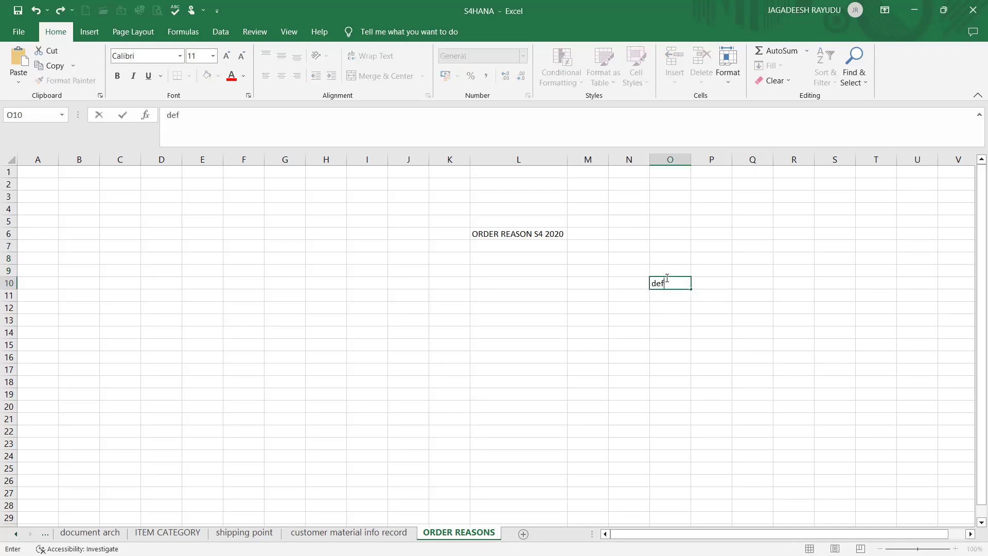
type("ni")
key("BackSpace")
key("BackSpace")
type("ine")
type(" various")
type(" order reason")
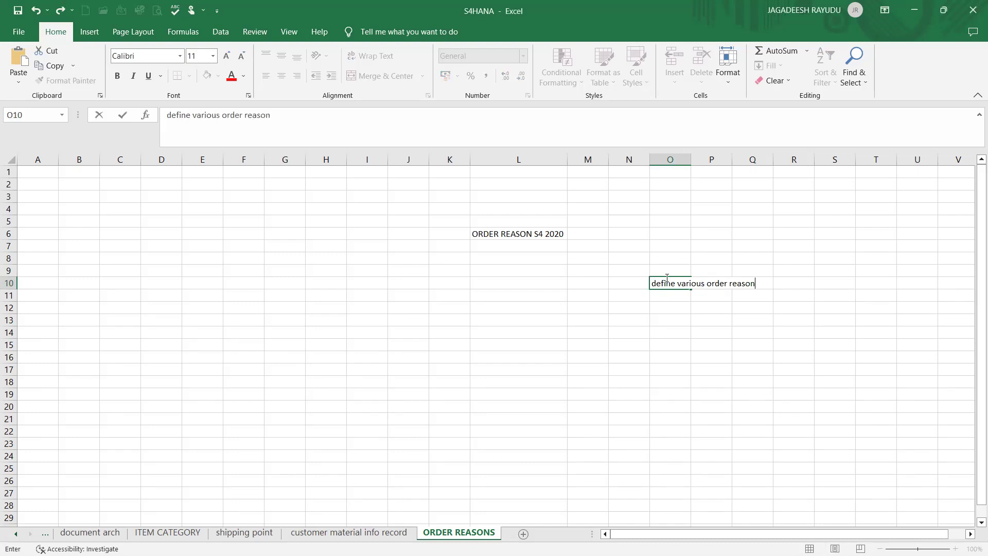
left_click(675, 324)
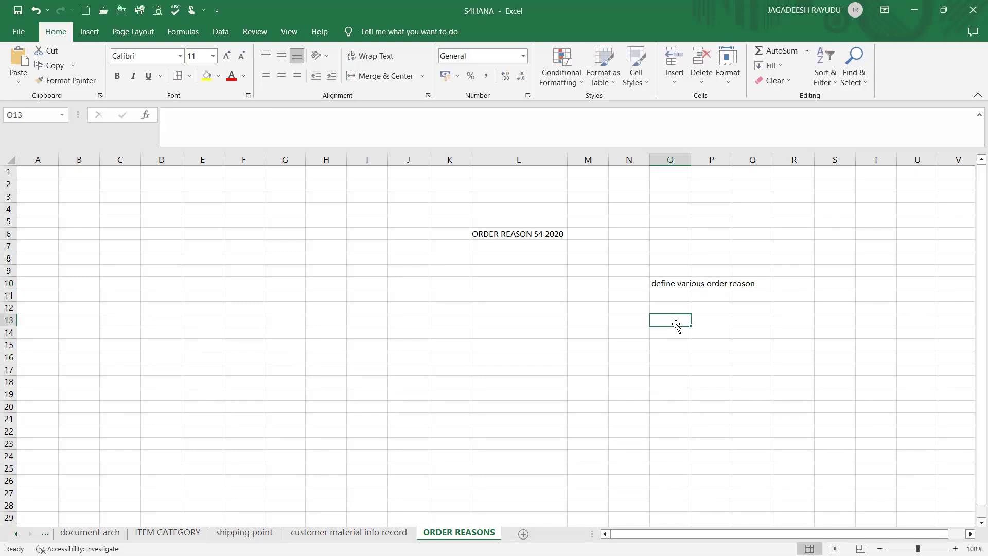
left_click(665, 296)
type("how ")
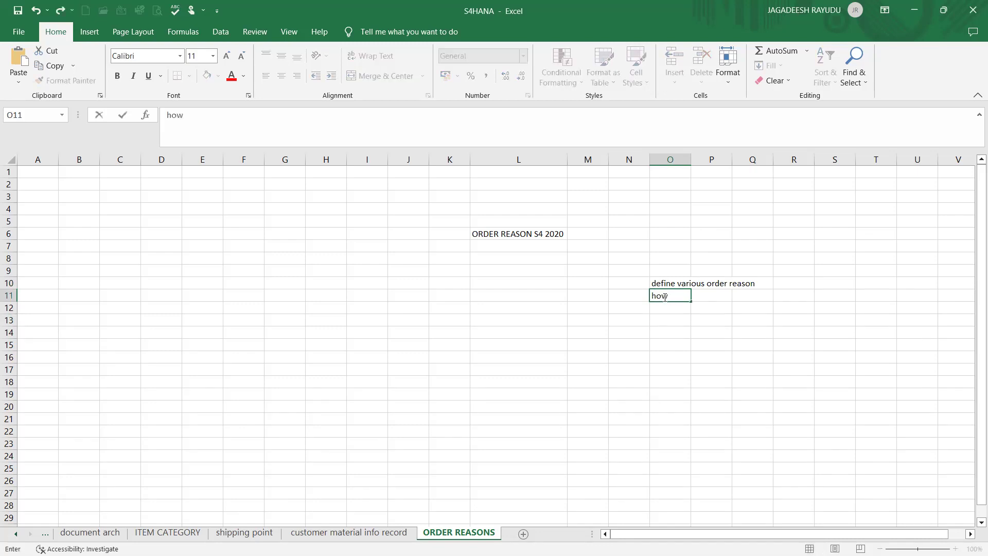
type("to restri")
type("ct them")
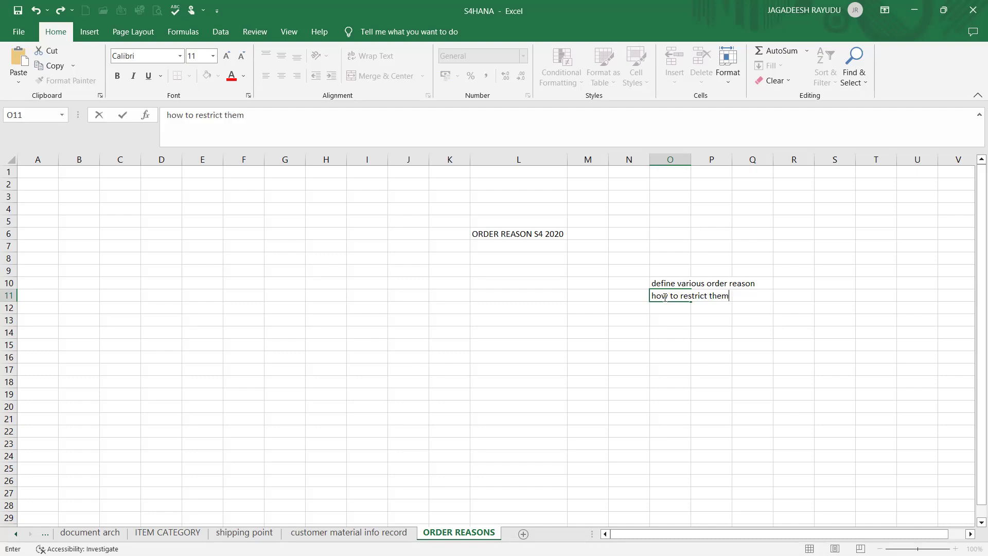
type("?")
left_click(600, 331)
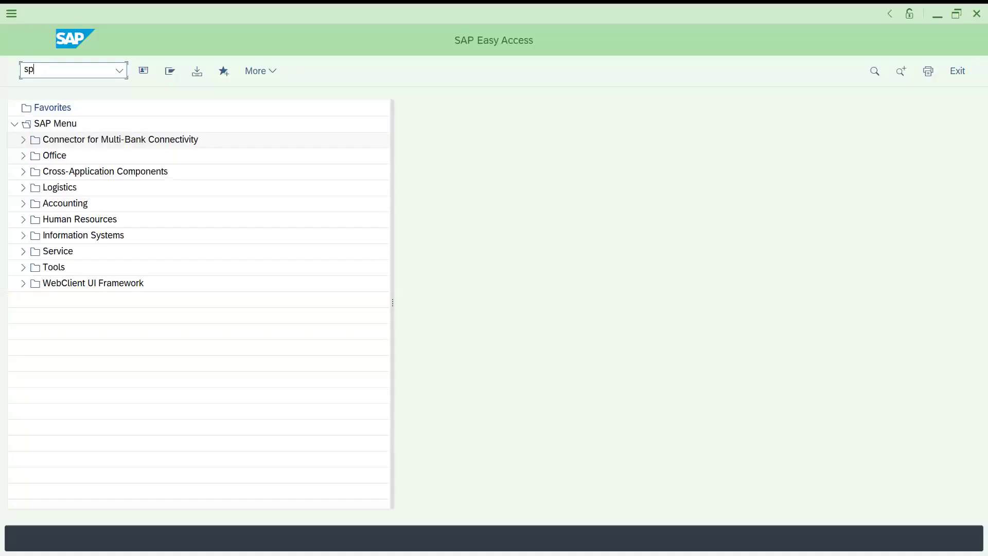
type("ro")
Start VA01 for order type DOR in sales area DRT1 / D1 / DD
key("BackSpace")
key("BackSpace")
key("BackSpace")
key("BackSpace")
type("va")
type("o")
key("BackSpace")
type("01")
key("Return")
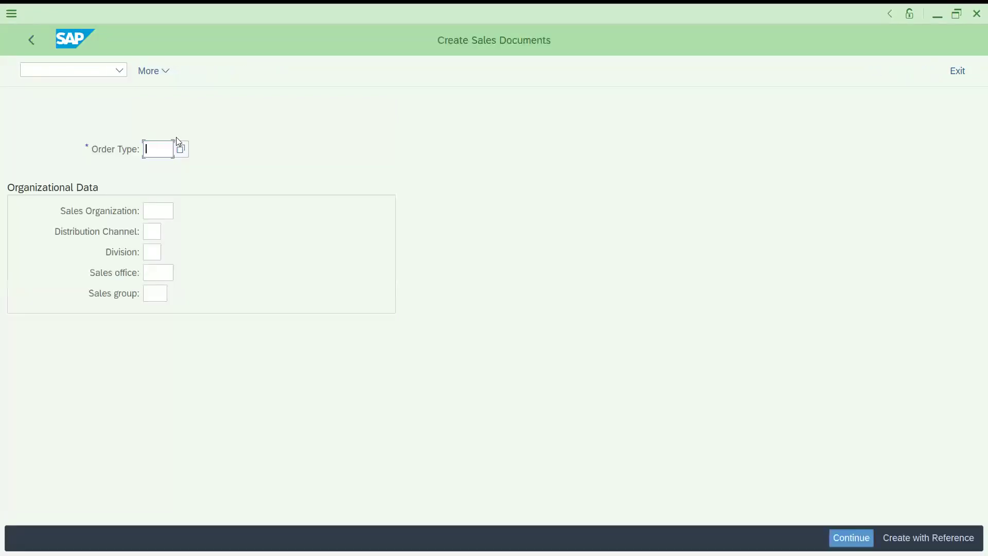
key("Down")
key("Return")
key("Tab")
key("Down")
key("Return")
key("Tab")
key("Down")
key("Return")
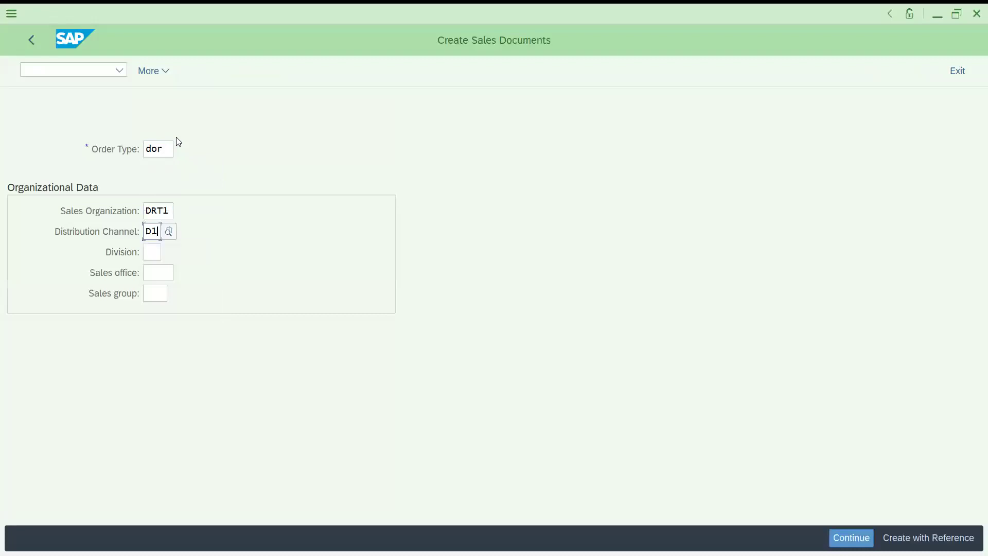
key("Tab")
key("Down")
key("Return")
type("I")
Enter sold-to party IT102 and bring up the order's header data
key("Down")
key("Return")
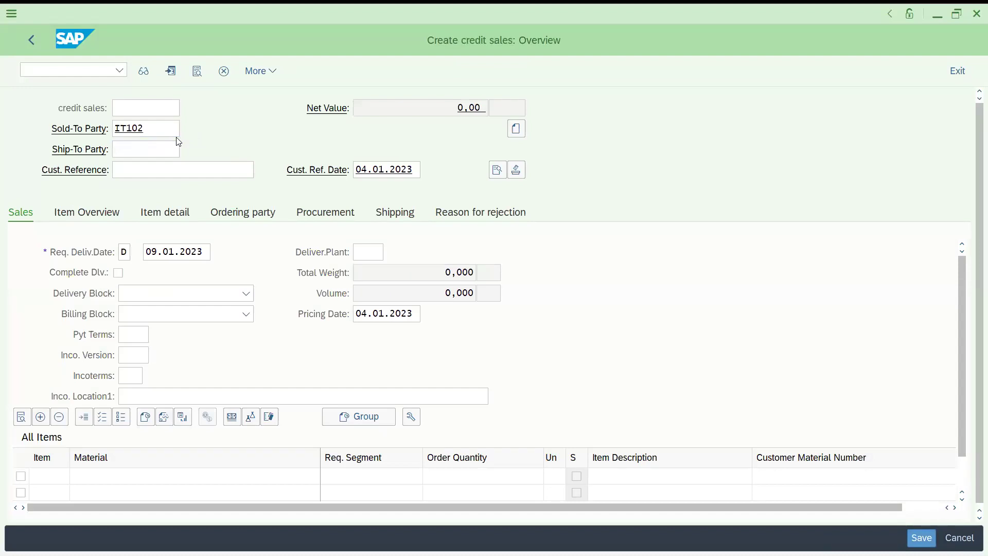
key("Return")
key("Return")
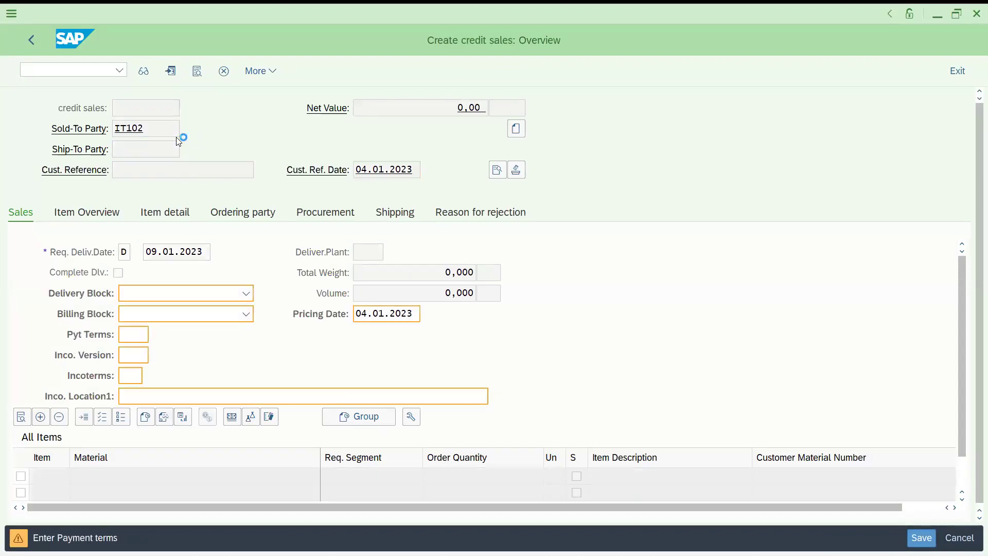
left_click(498, 171)
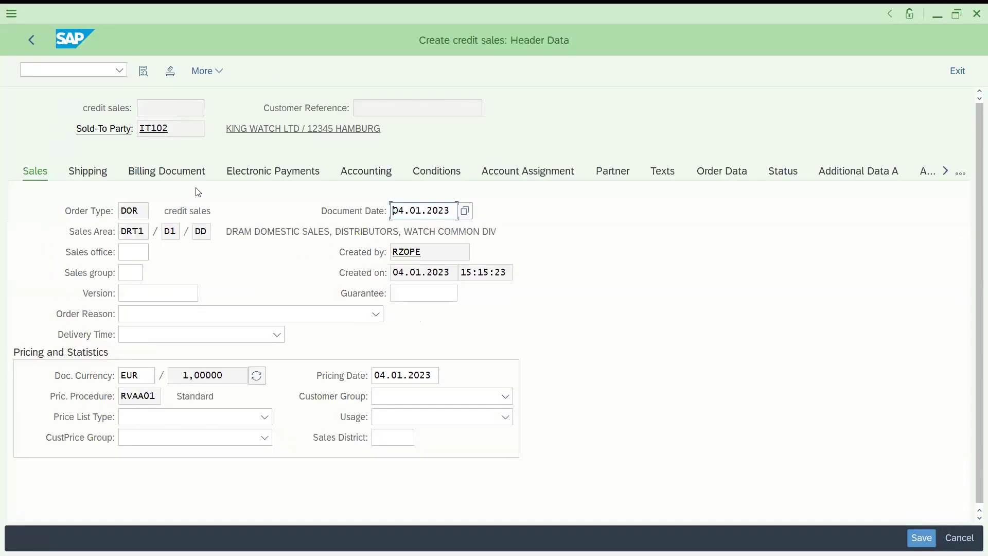
Browse the standard order reasons in the Order Reason dropdown without choosing one
left_click(239, 318)
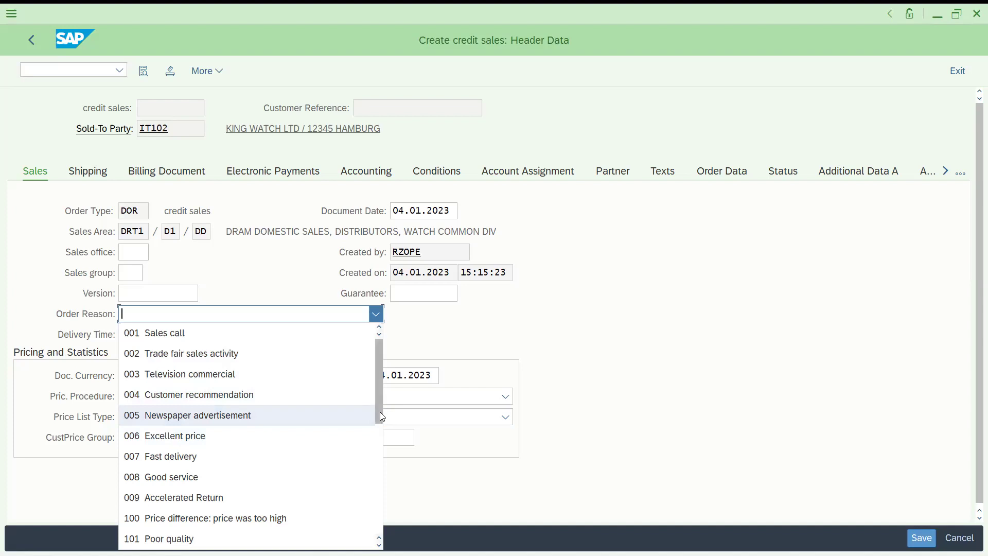
left_click_drag(381, 412, 380, 445)
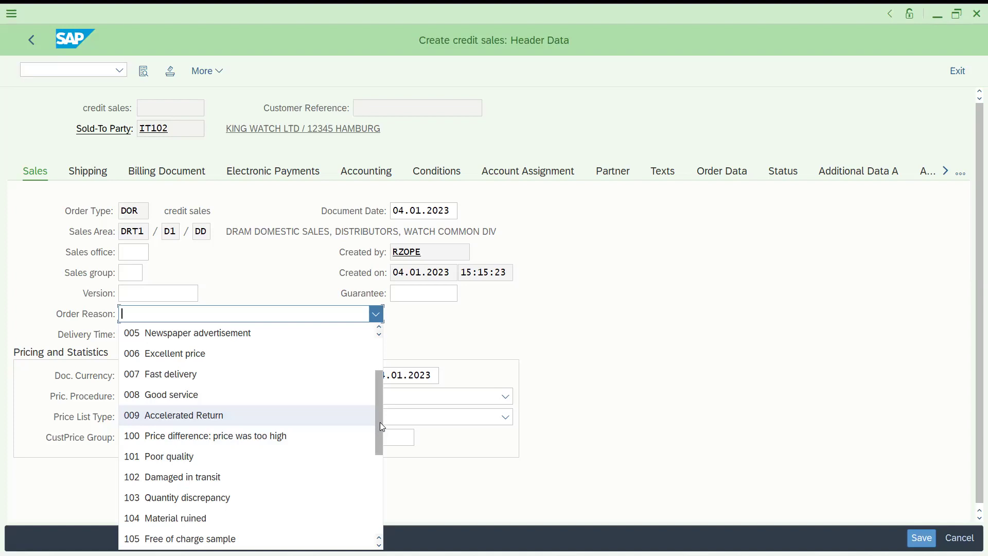
mouse_move(381, 423)
left_mouse_down()
mouse_move(374, 489)
mouse_move(174, 55)
left_mouse_up()
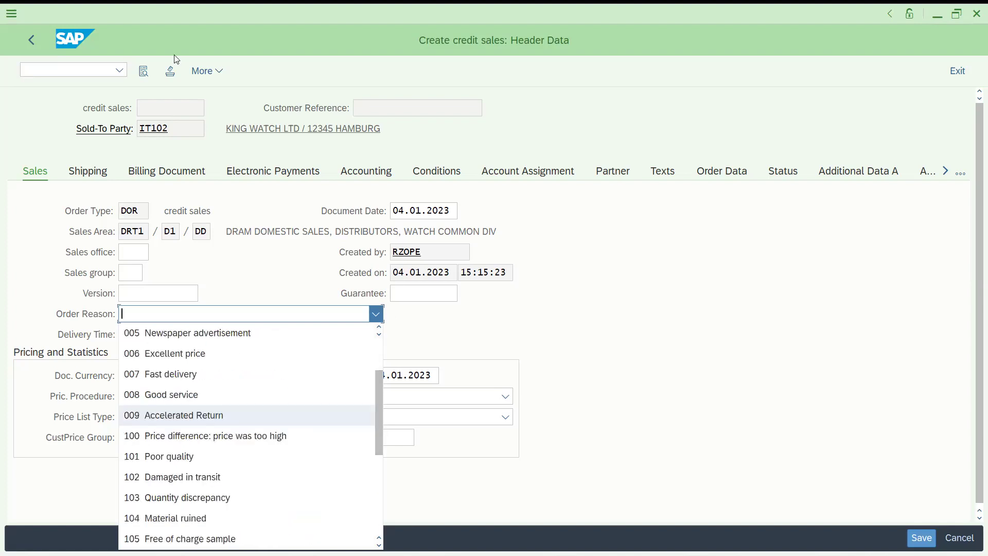
Return to the order overview, staying in the order when the exit prompt appears
left_click(31, 39)
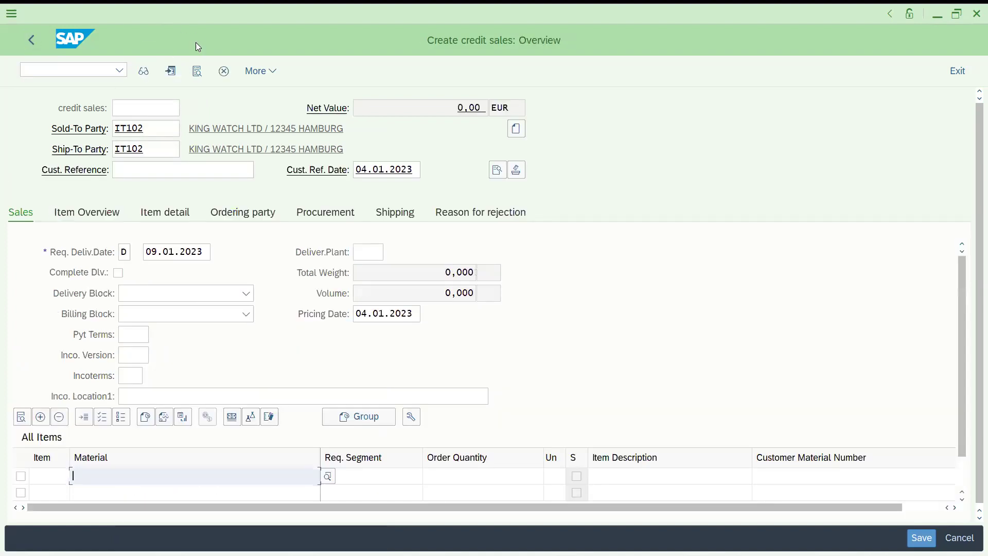
left_click(31, 39)
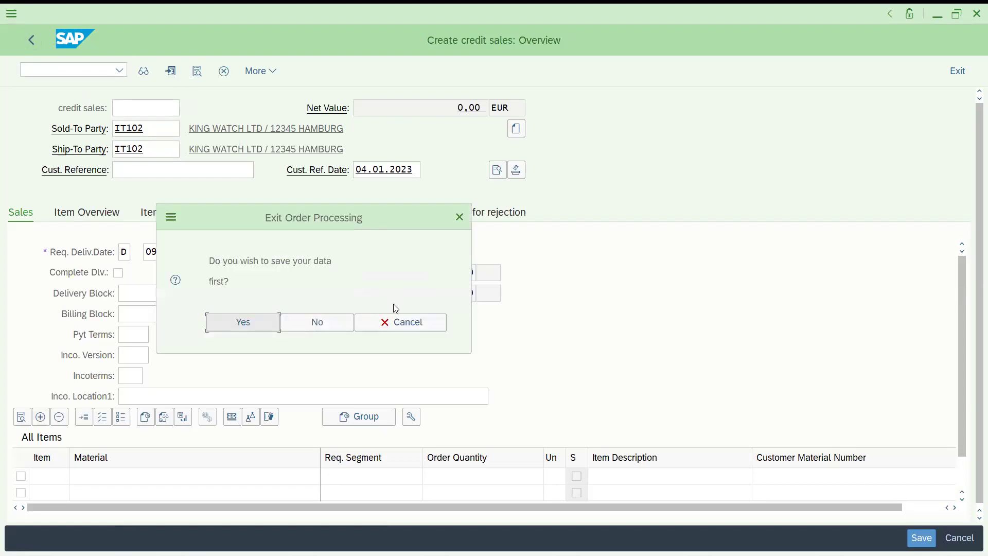
key("Escape")
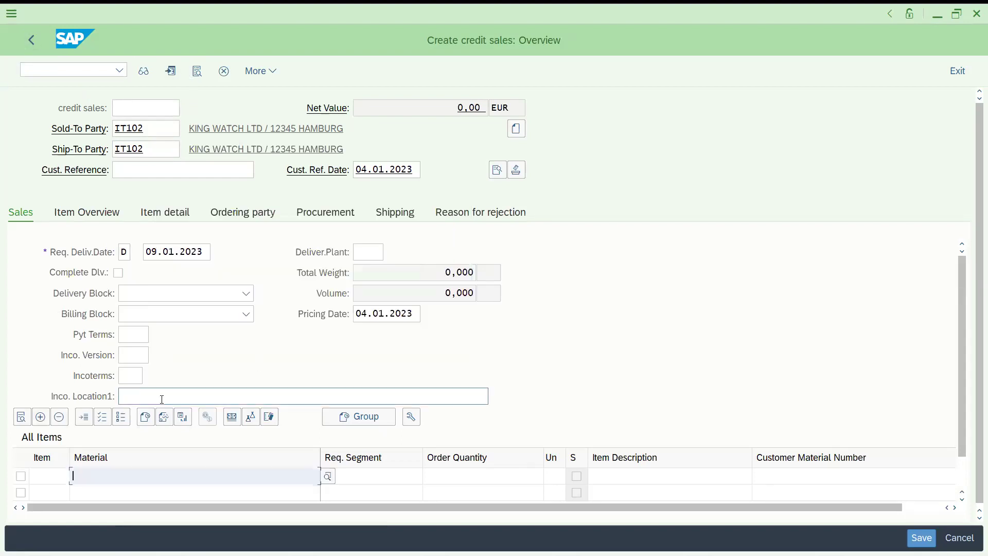
Add material 113 at quantity 1 and save, getting the incomplete-document prompt
key("Down")
key("Return")
key("Tab")
key("Tab")
type("1")
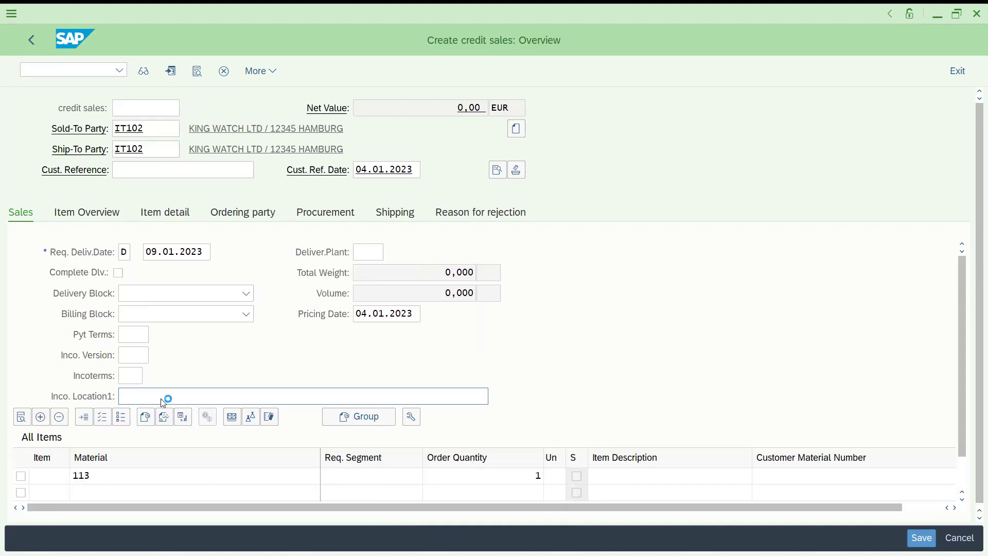
key("Return")
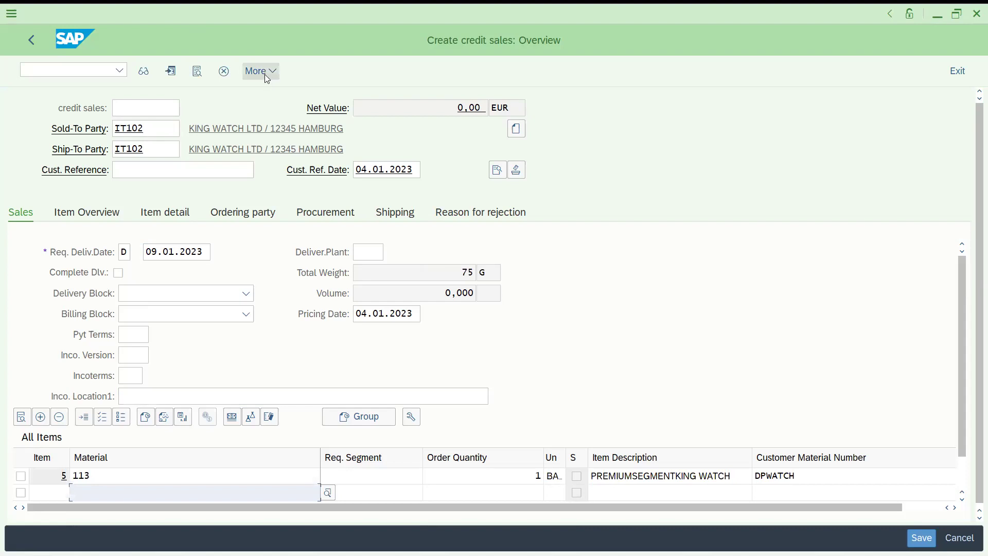
key("ctrl+s")
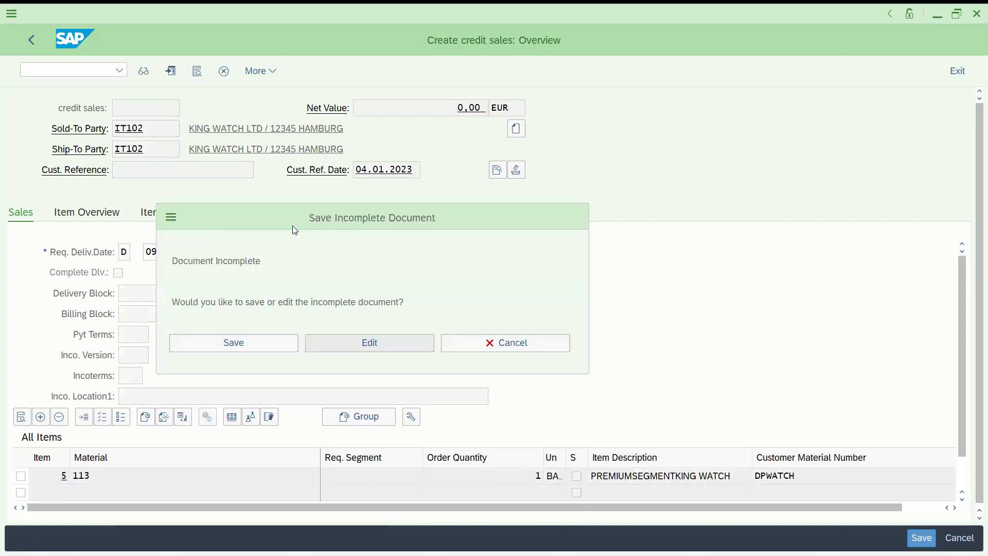
Fill customer reference 'hi' and Incoterms CIP at germany from the incompletion log
left_click(340, 340)
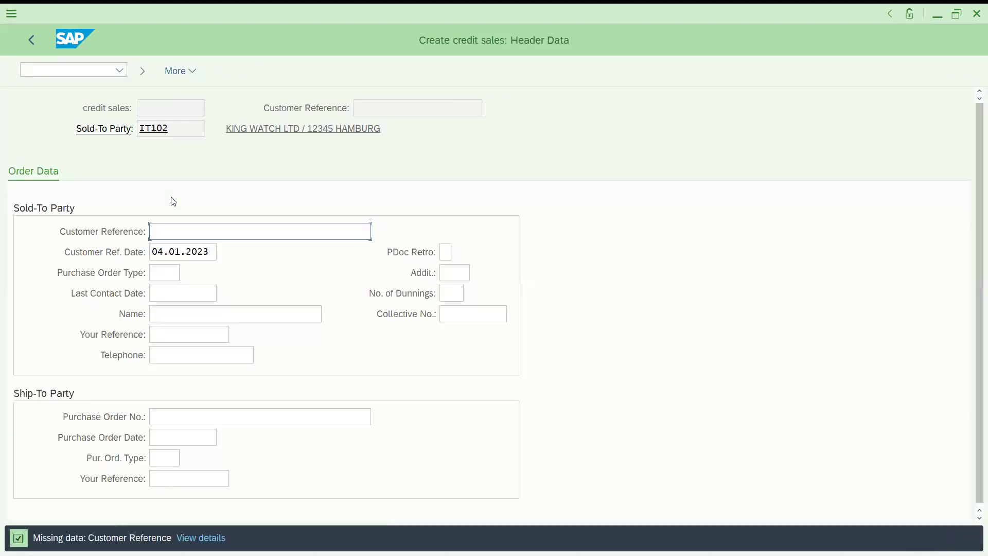
type("hi")
left_click(36, 40)
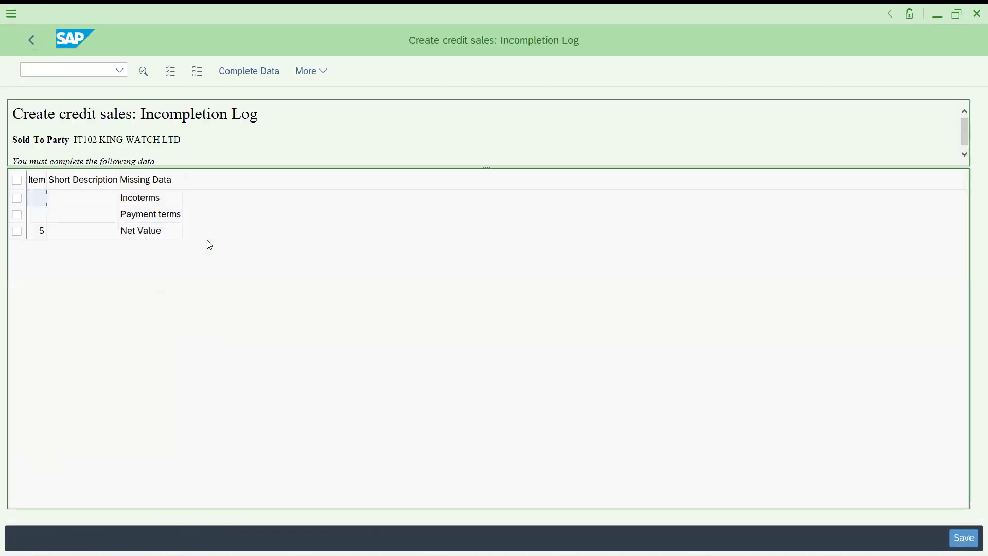
double_click(139, 199)
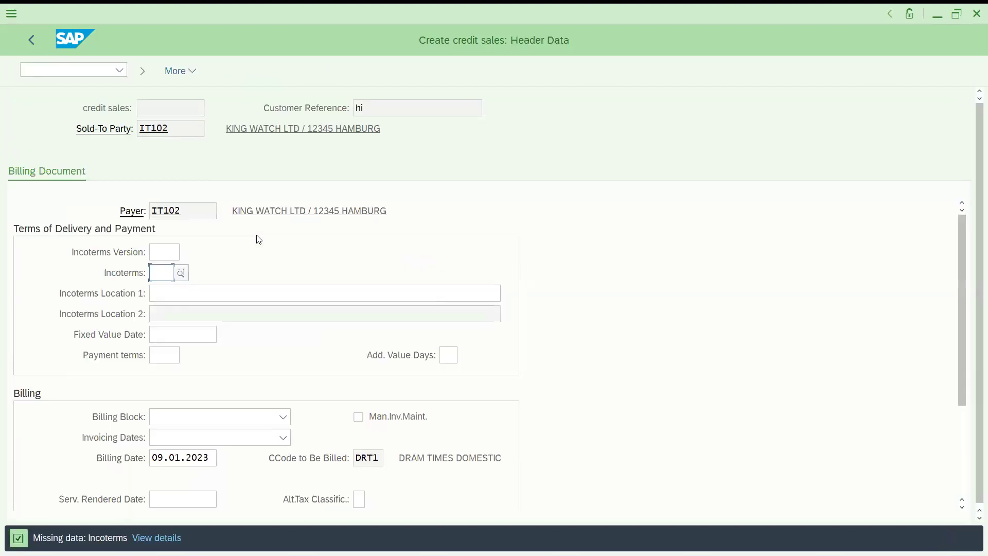
type("CIP")
key("Tab")
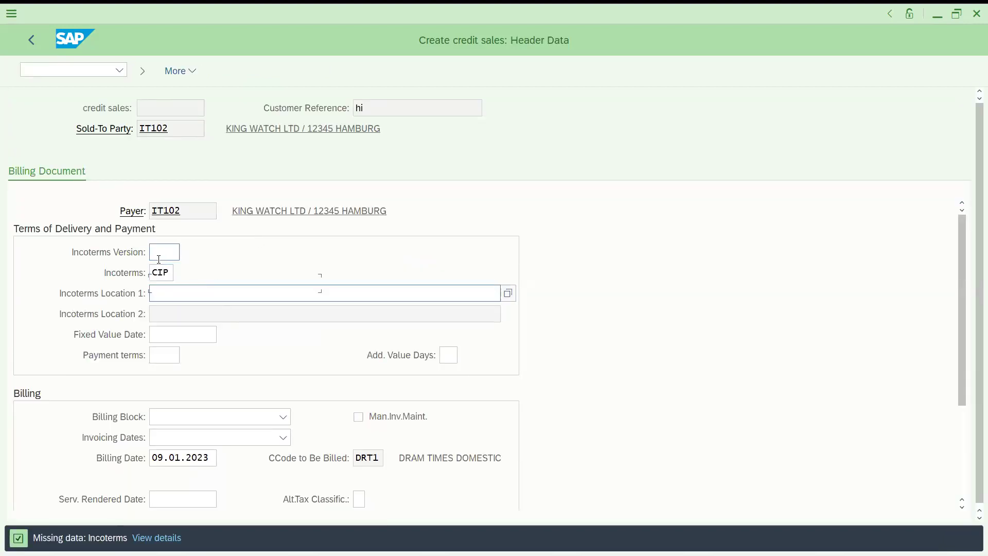
type("ger")
type("man")
type("y")
key("Return")
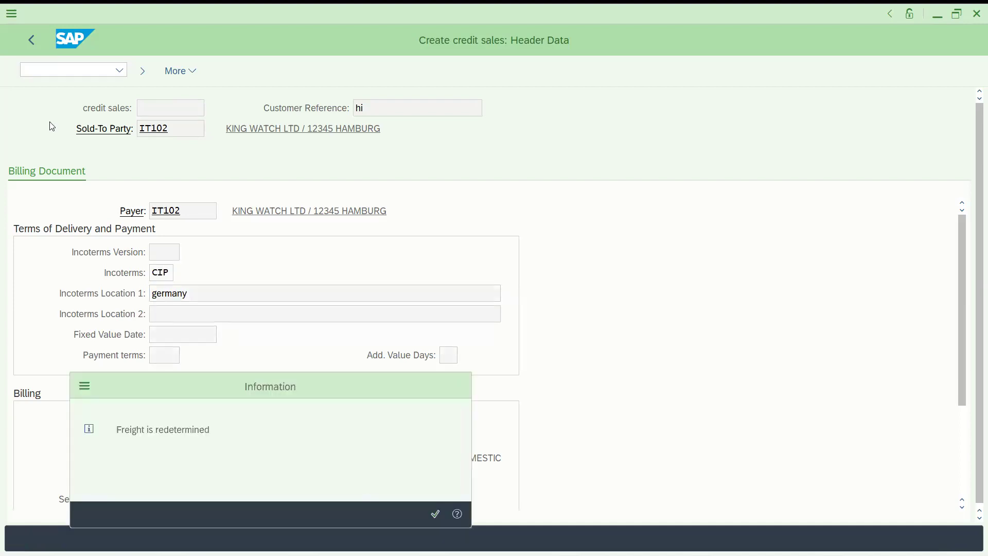
key("Return")
key("Return")
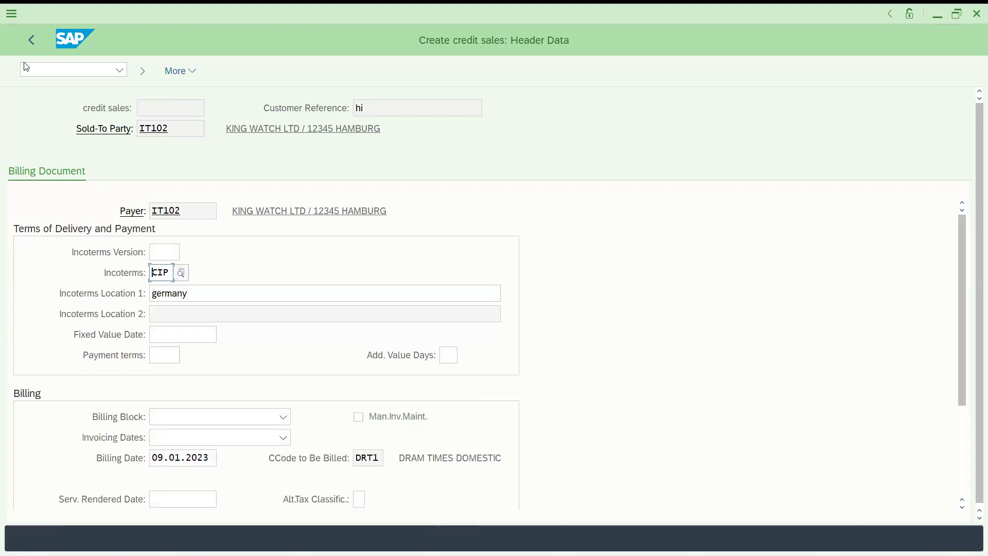
left_click(25, 53)
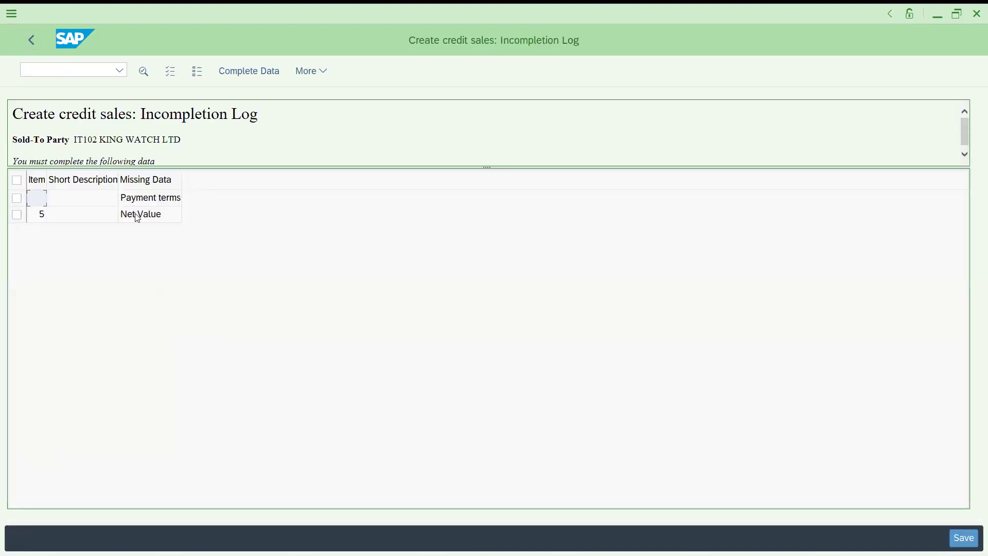
Give item 5 a PR00 price condition of 300 EUR
double_click(136, 215)
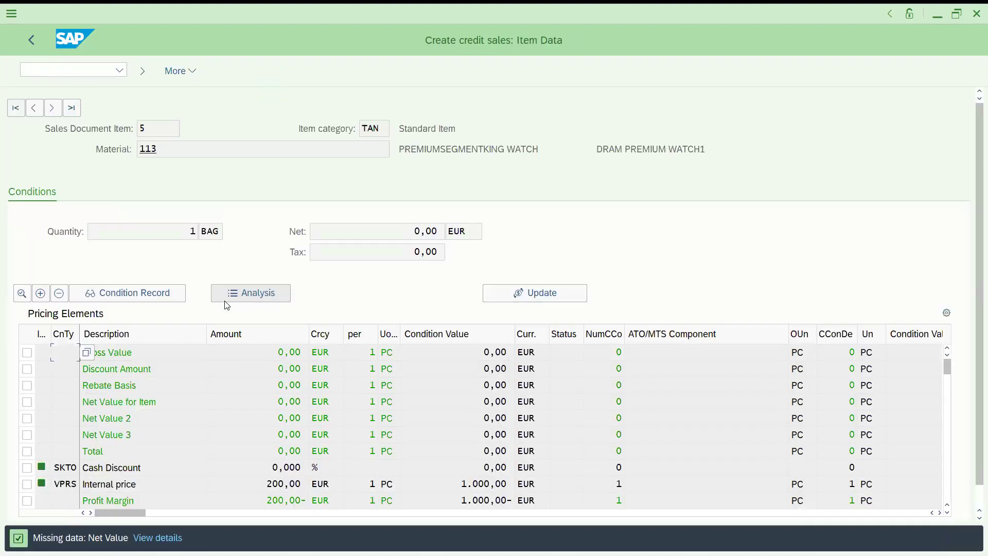
left_click(951, 457)
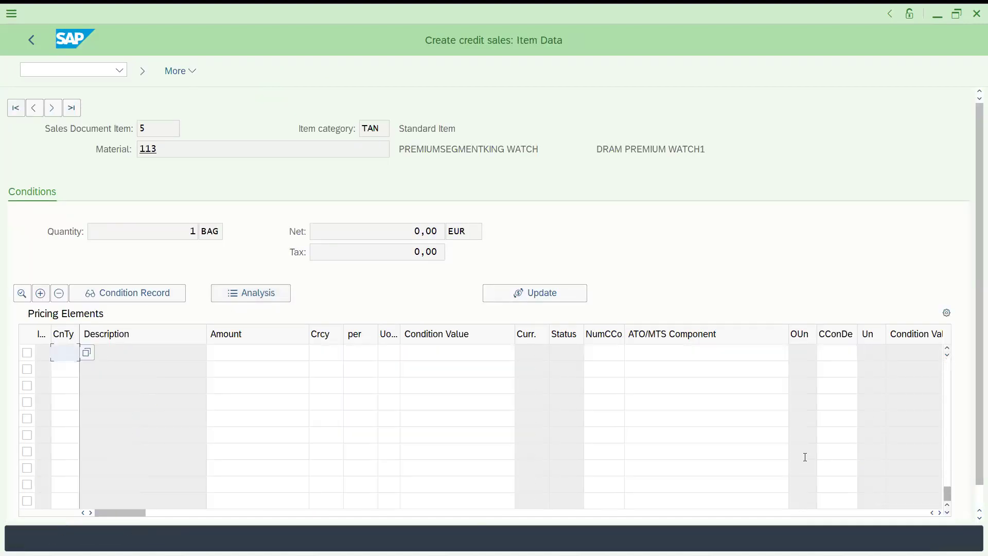
type("pr00")
key("Tab")
type("300")
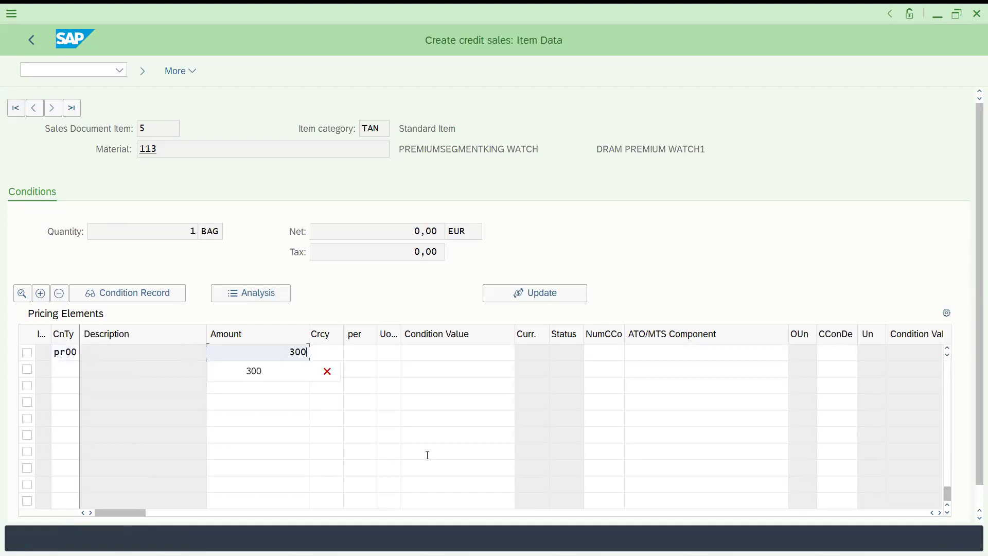
key("Return")
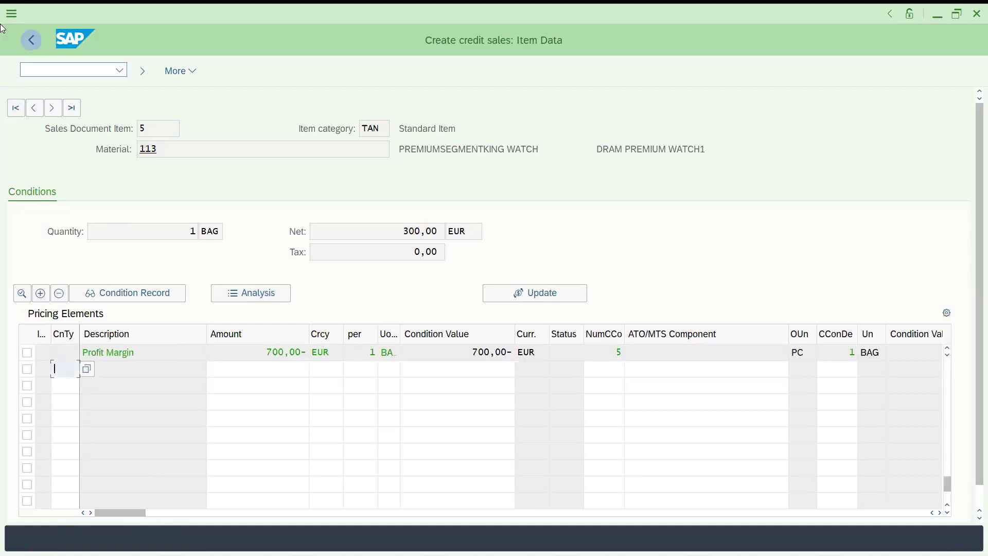
key("ctrl+s")
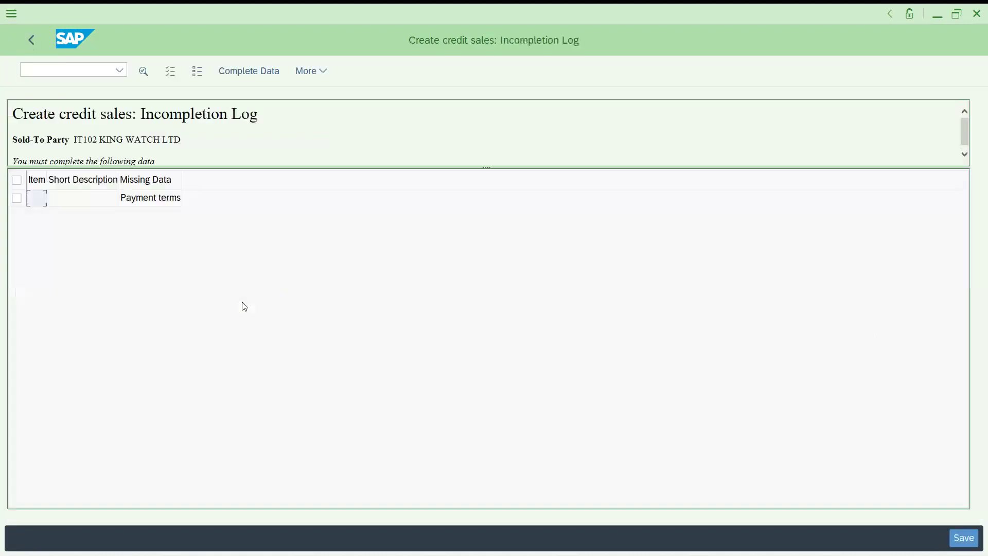
Set payment terms 0005, completing the order, and view its header billing data
double_click(165, 206)
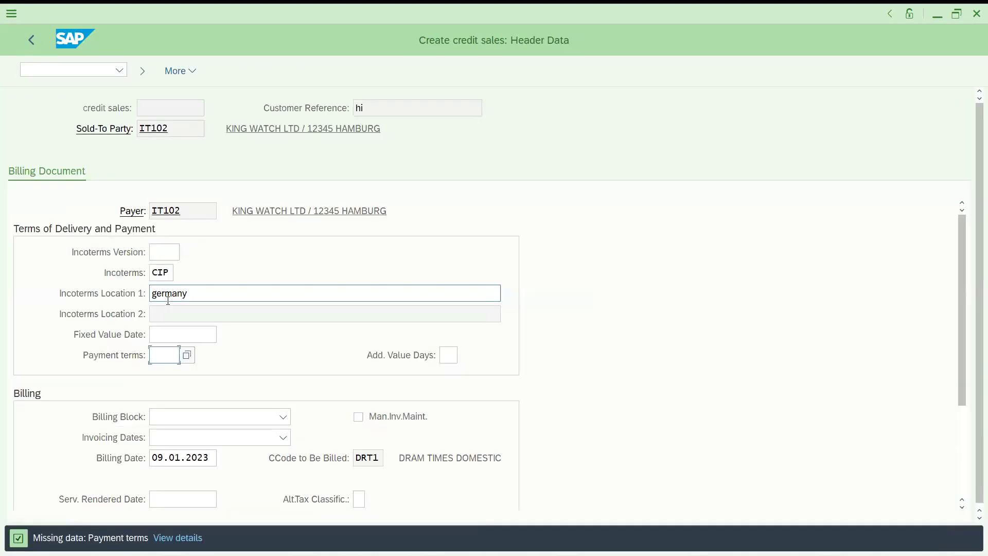
type("0005")
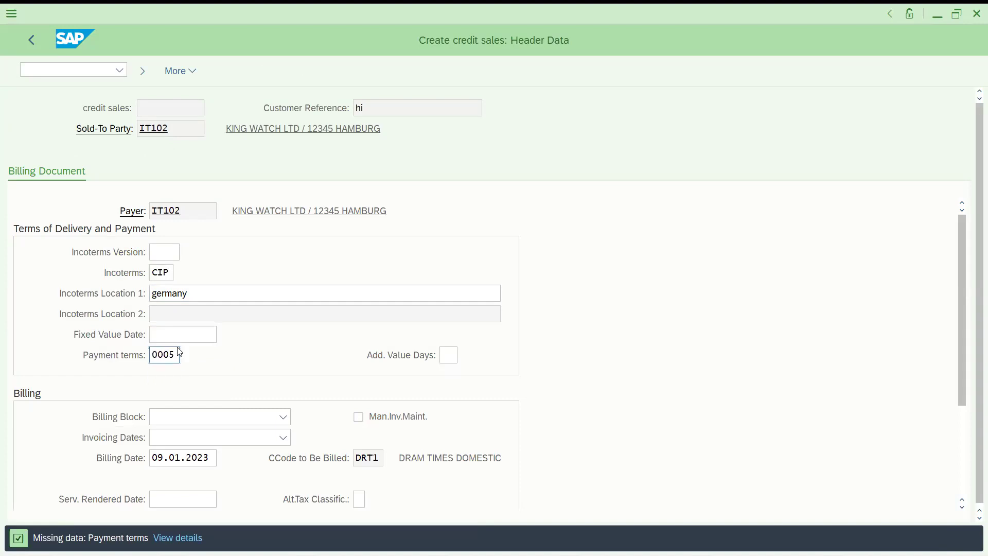
key("Return")
key("Return")
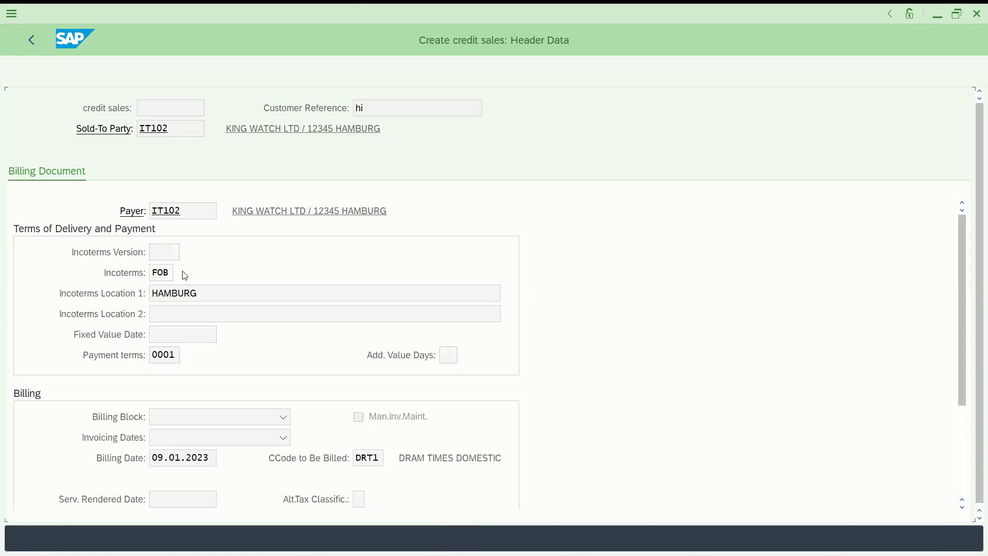
left_click(28, 44)
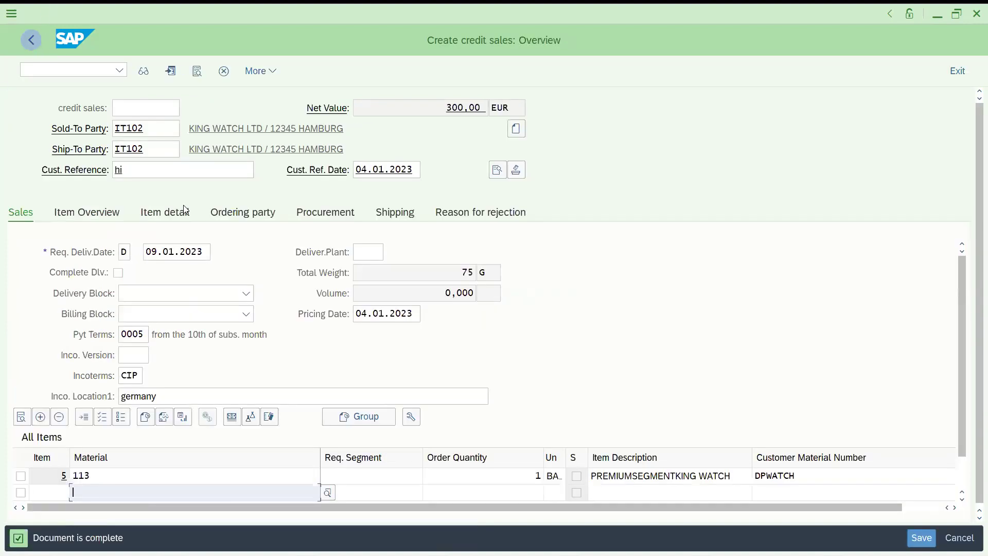
left_click(496, 169)
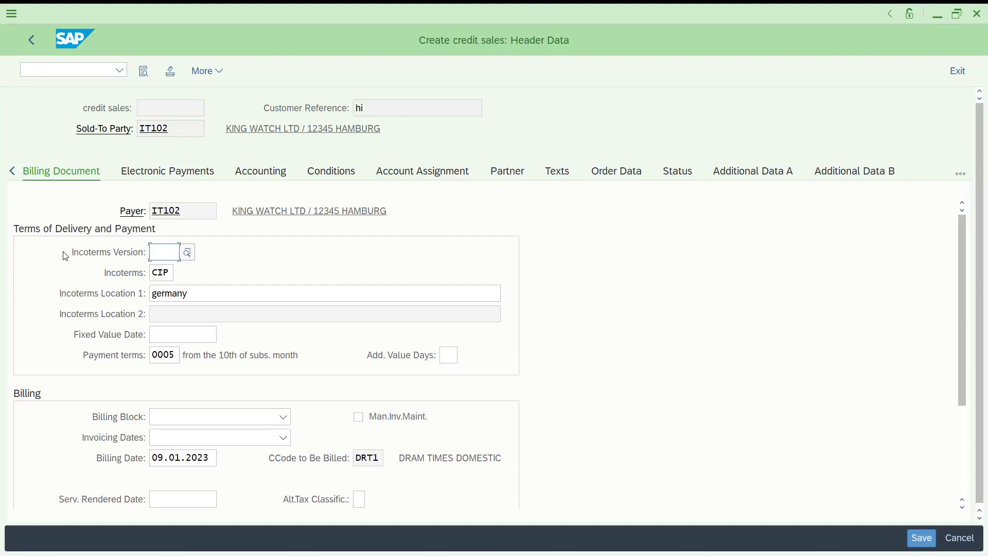
left_click(13, 172)
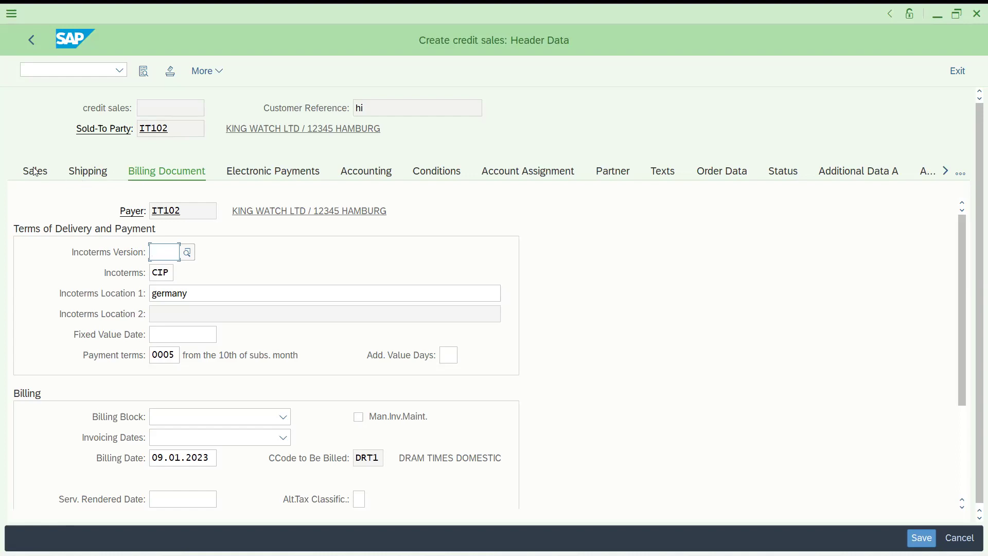
Start a new VA01 credit memo request for sold-to party IT102
left_click(58, 71)
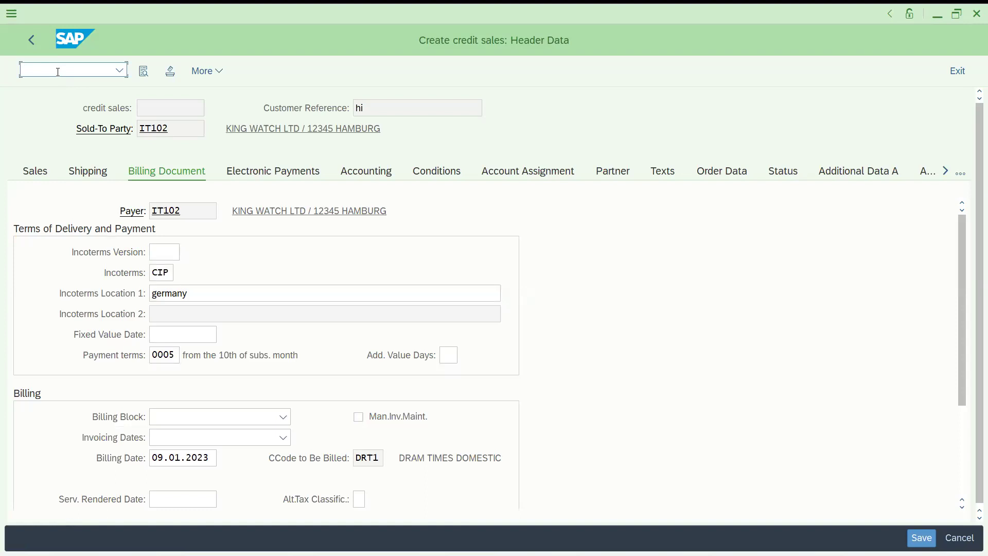
type("/nva")
type("01")
key("Return")
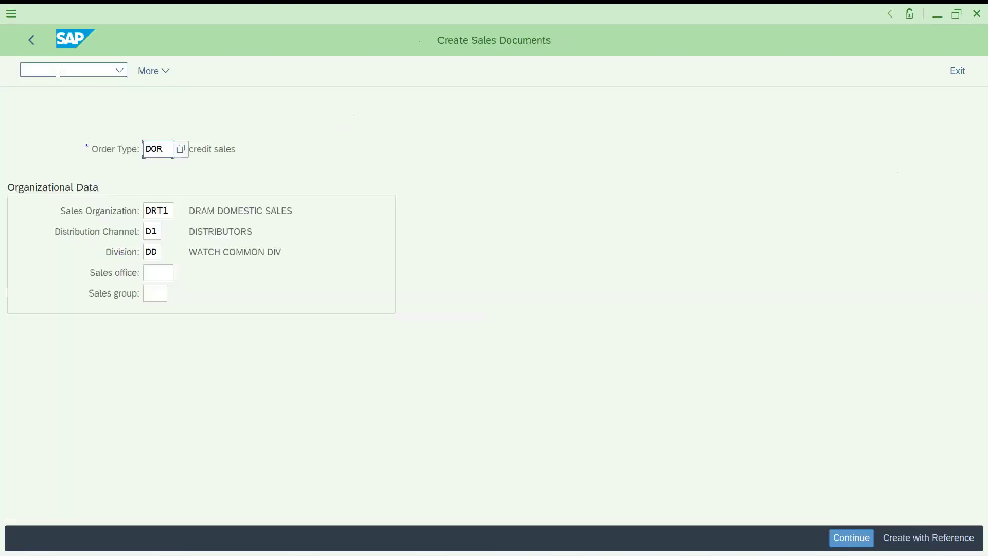
key("BackSpace")
type("cr")
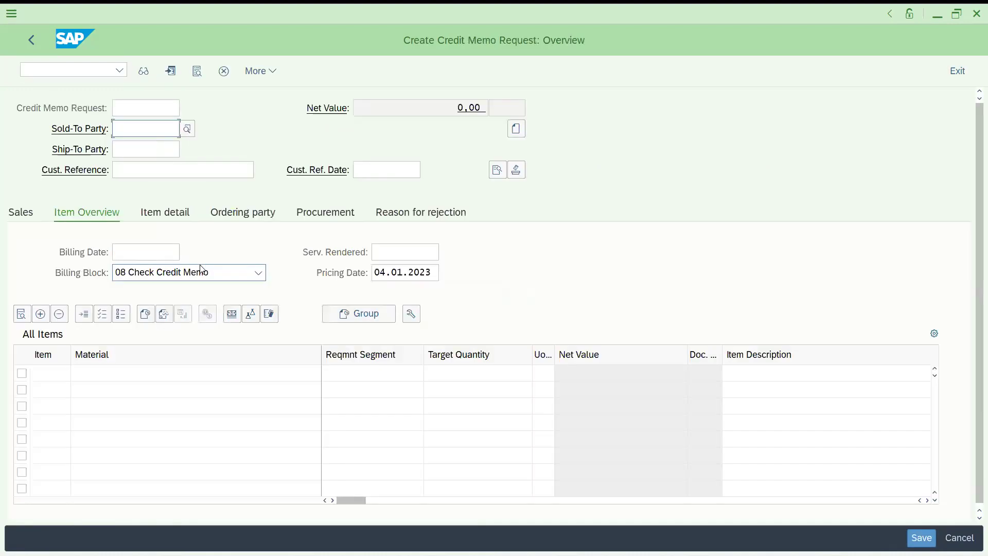
left_click(176, 127)
key("Down")
key("Return")
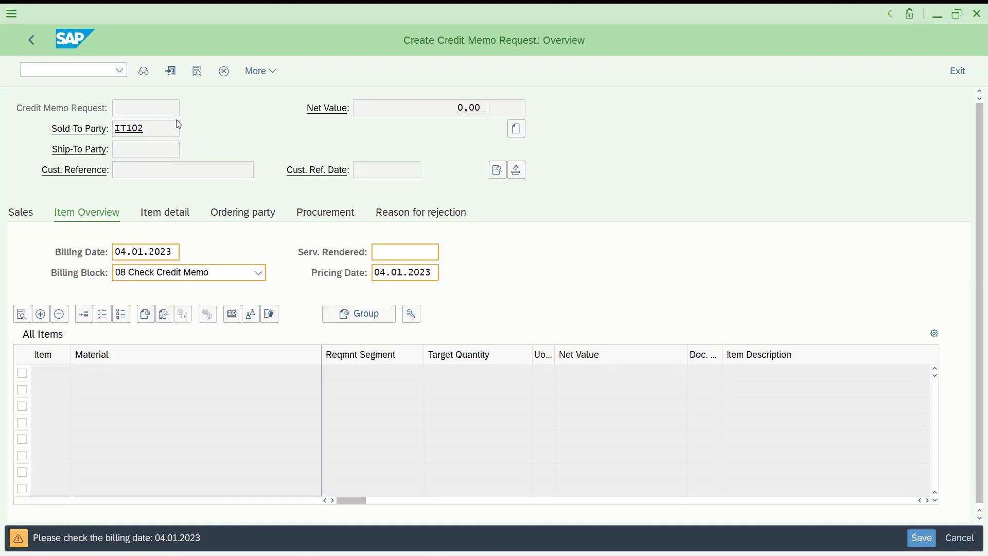
key("Return")
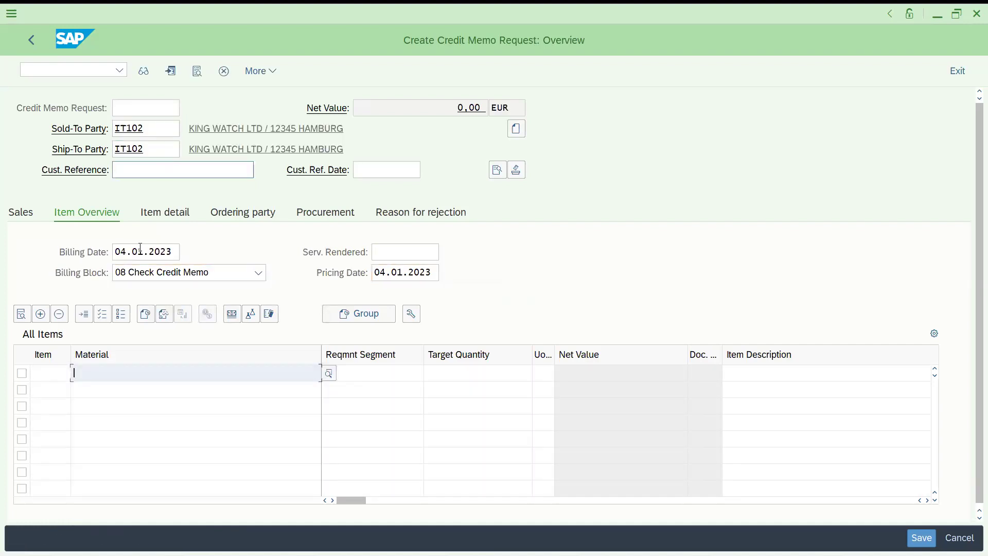
Keep the credit memo billing block and add material 113 at quantity 4
left_click(177, 274)
left_click(205, 291)
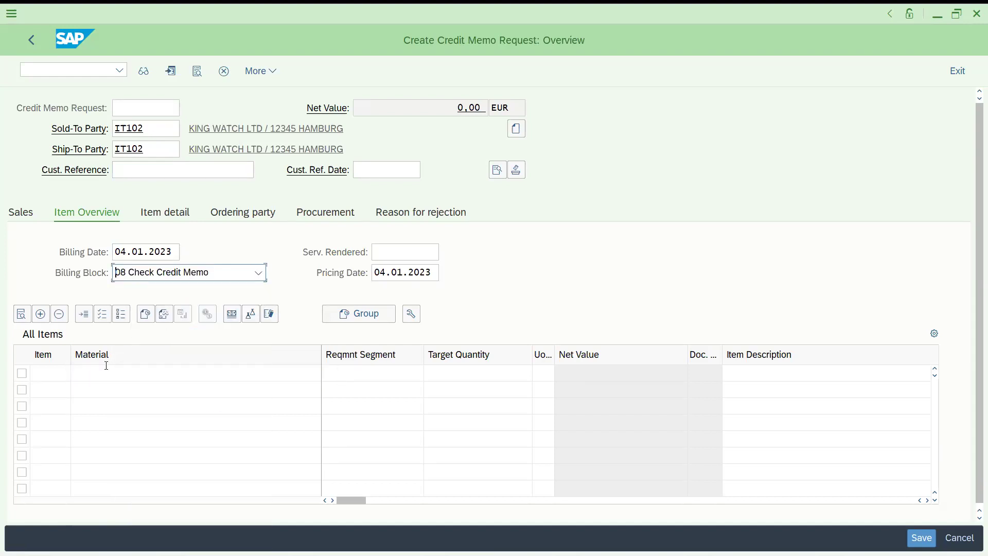
left_click(103, 370)
key("Down")
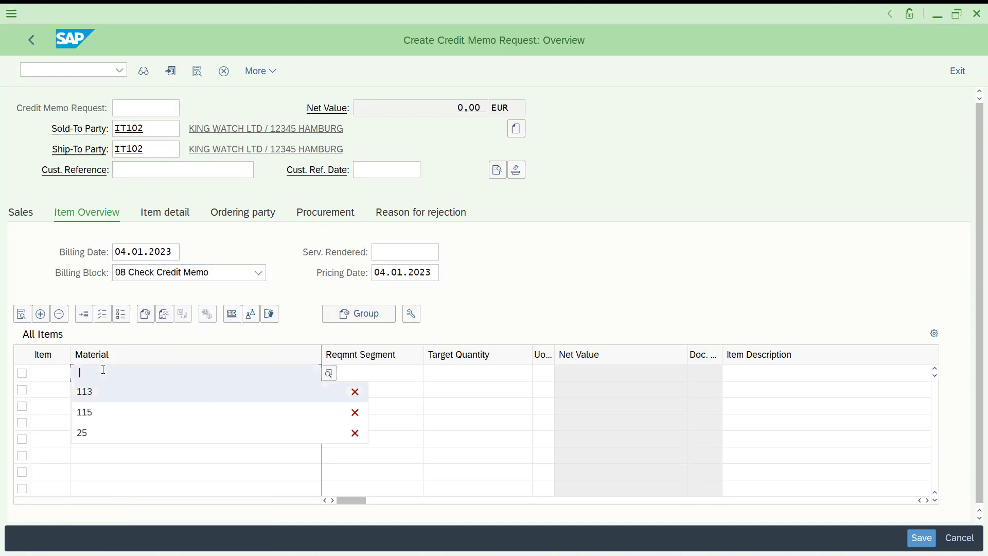
key("Return")
key("Tab")
key("Tab")
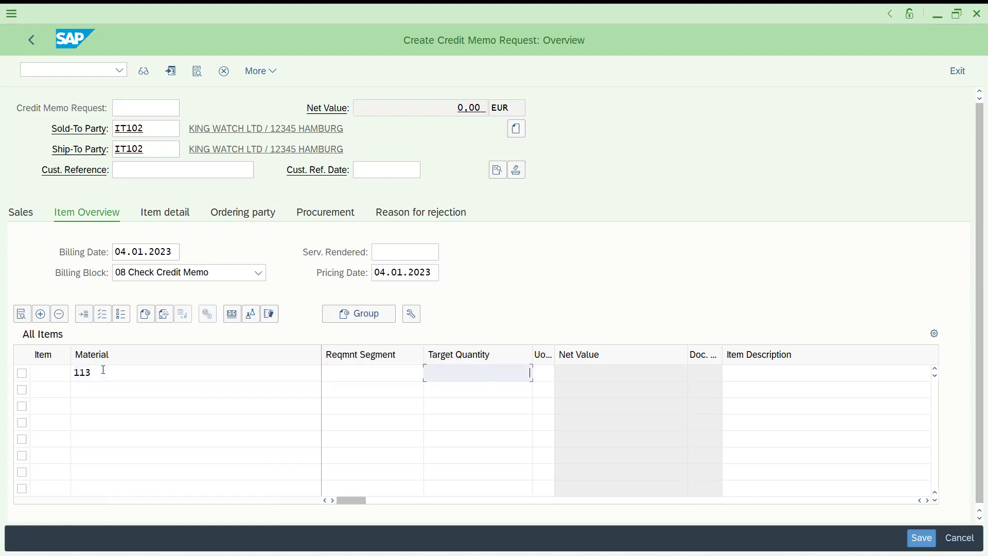
type("4")
key("Return")
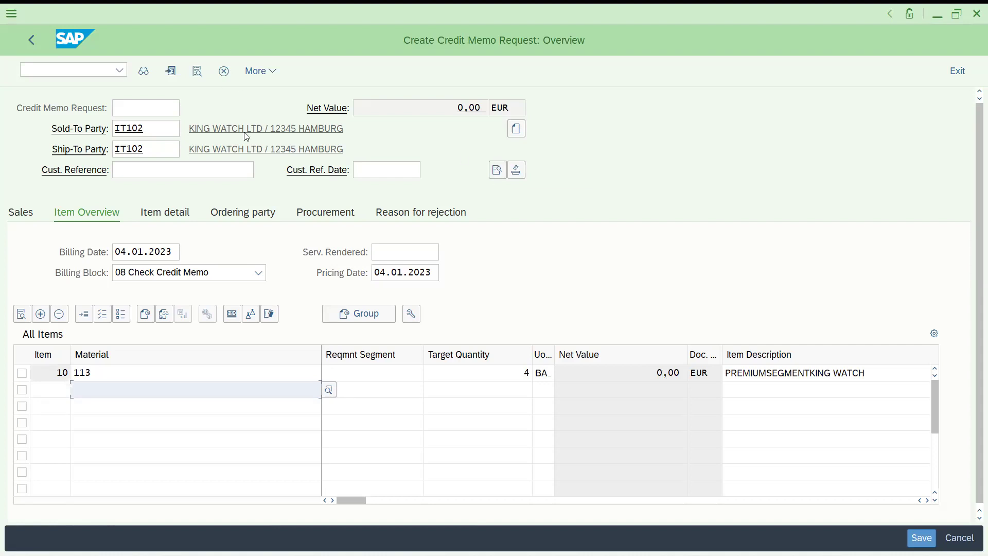
Save to see the missing order reason in the incompletion log, then back out to the exit prompt
left_click(250, 168)
key("ctrl+s")
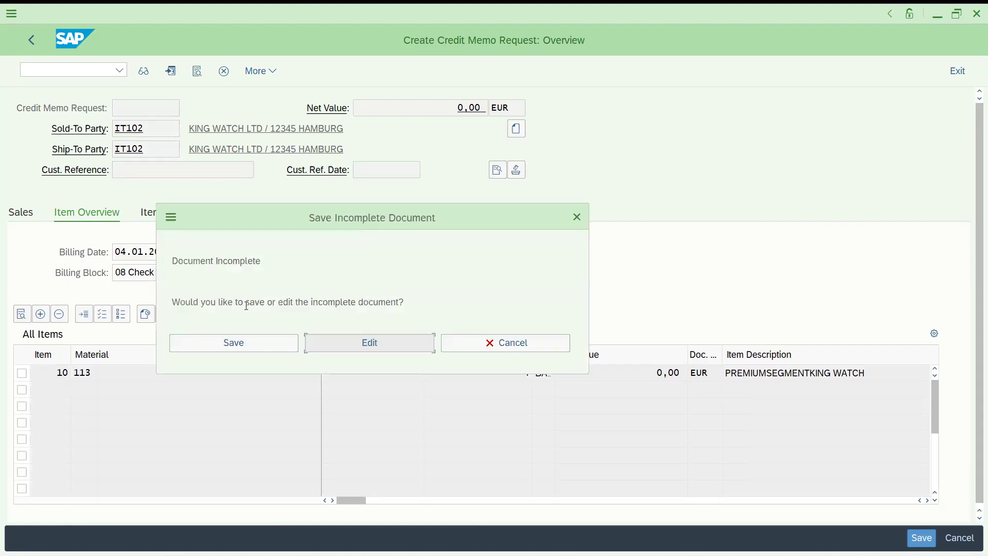
left_click(371, 343)
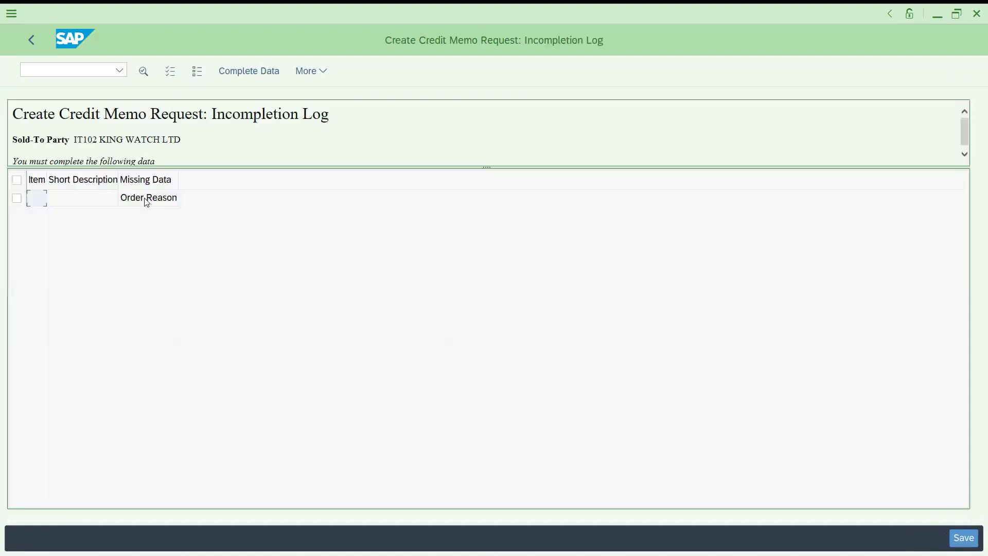
left_click(34, 40)
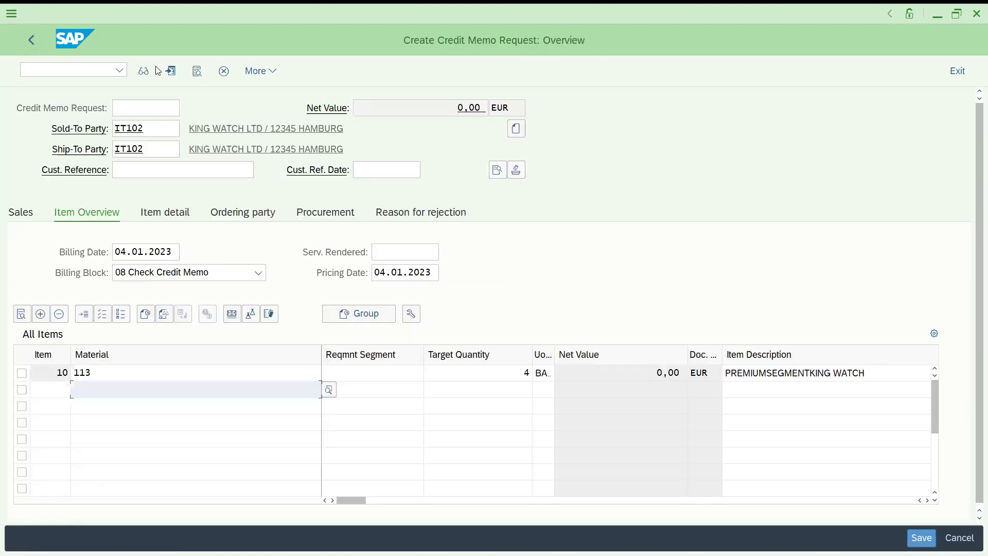
left_click(36, 47)
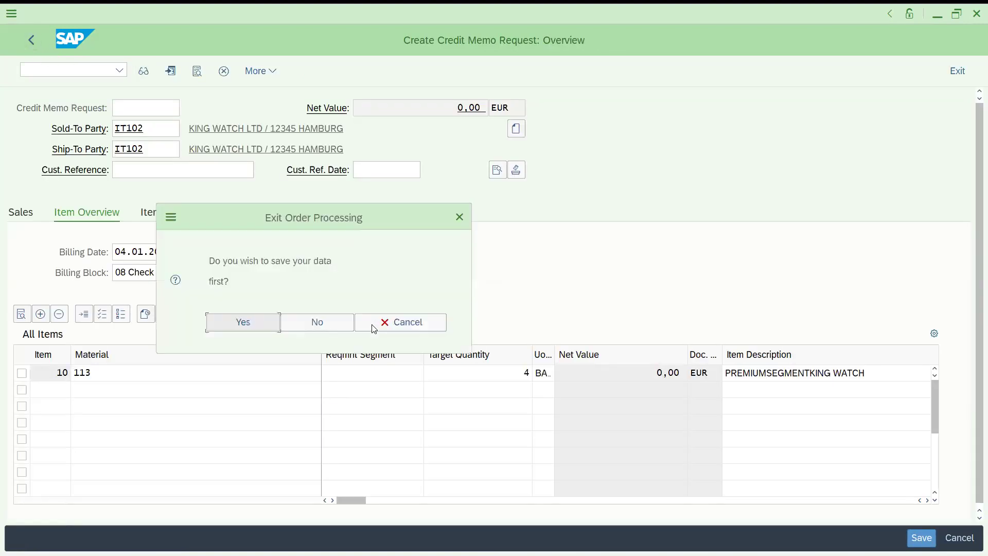
left_click(388, 330)
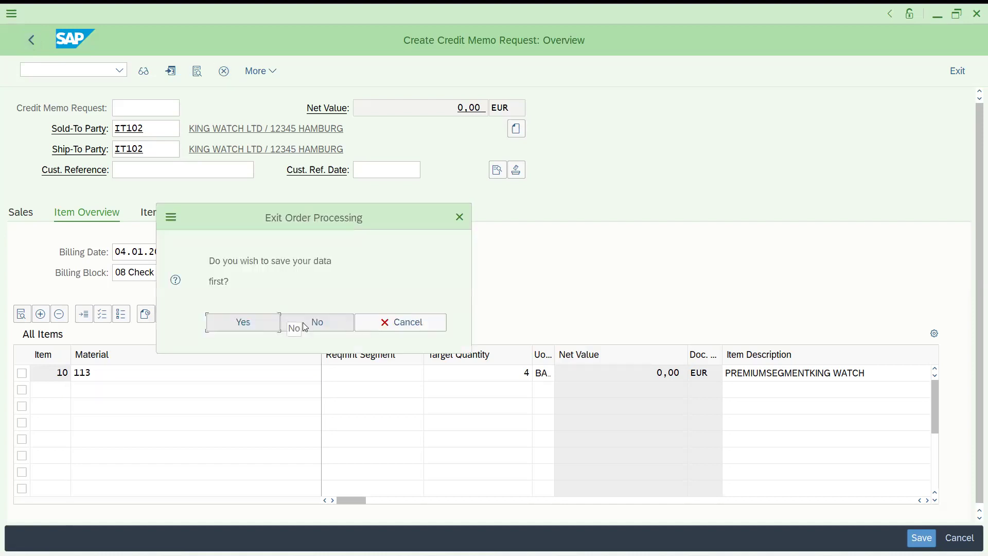
Discard it and create a DR debit memo request for IT102 with material 113, quantity 1, saving to its missing-data list
left_click(303, 322)
type("dr")
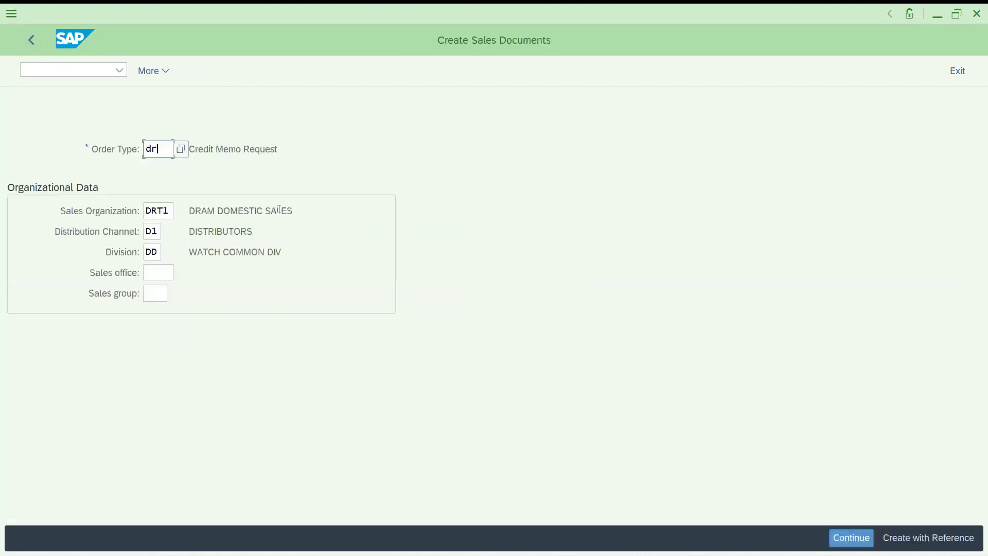
type("I")
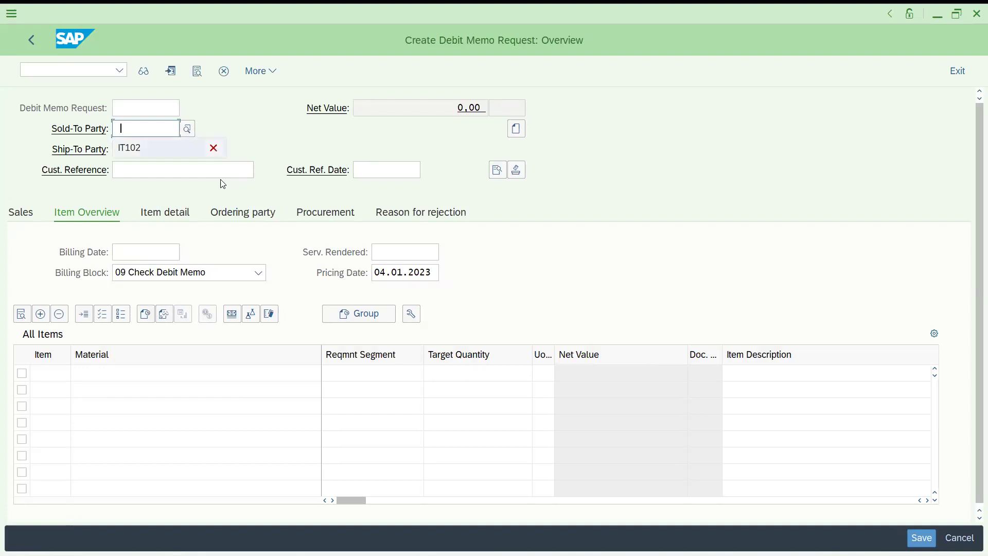
type("T102")
key("Return")
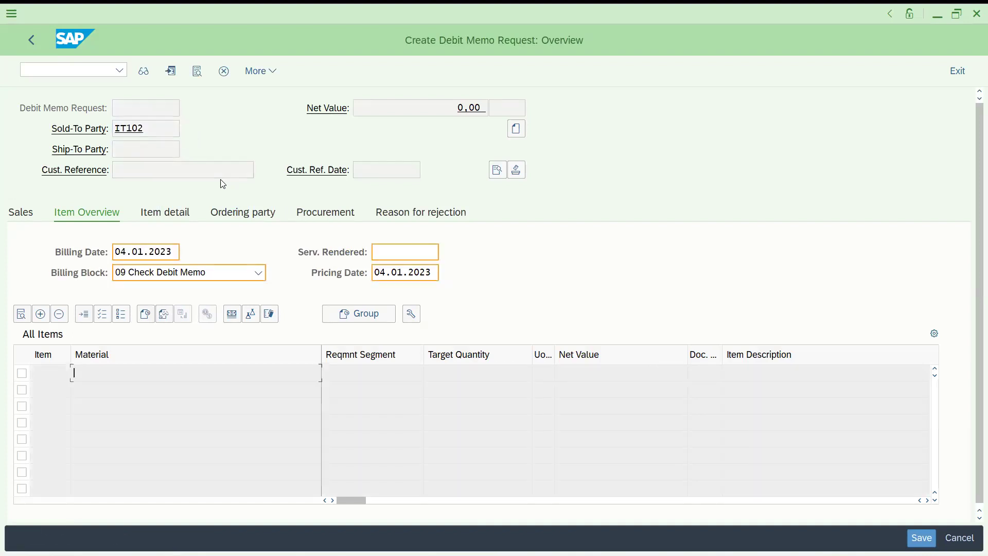
type("113")
key("Tab")
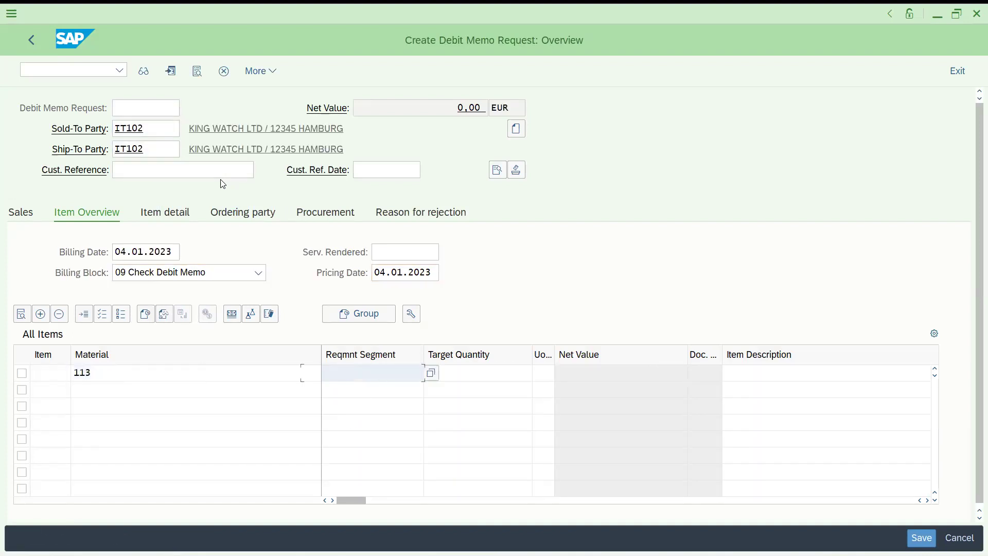
key("Tab")
type("1")
key("Return")
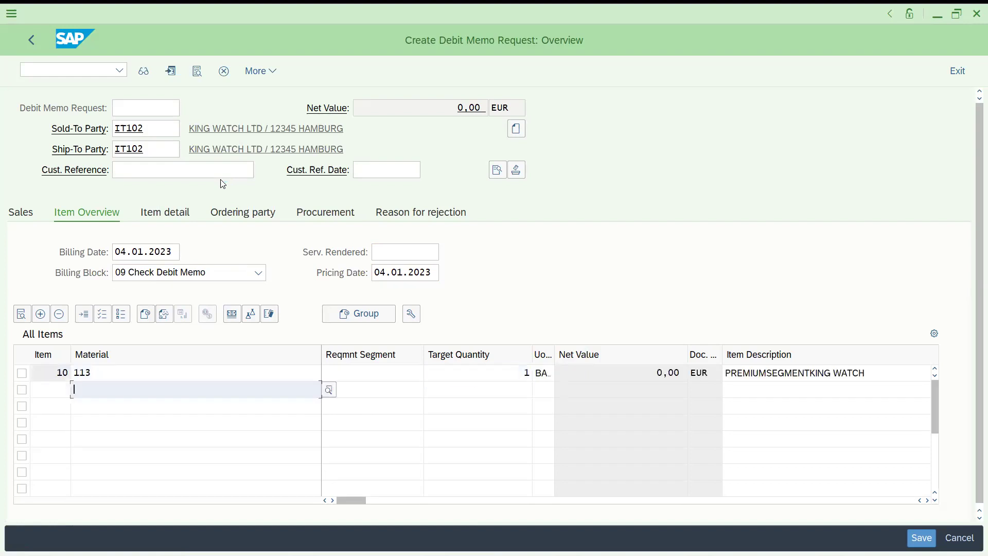
key("ctrl+s")
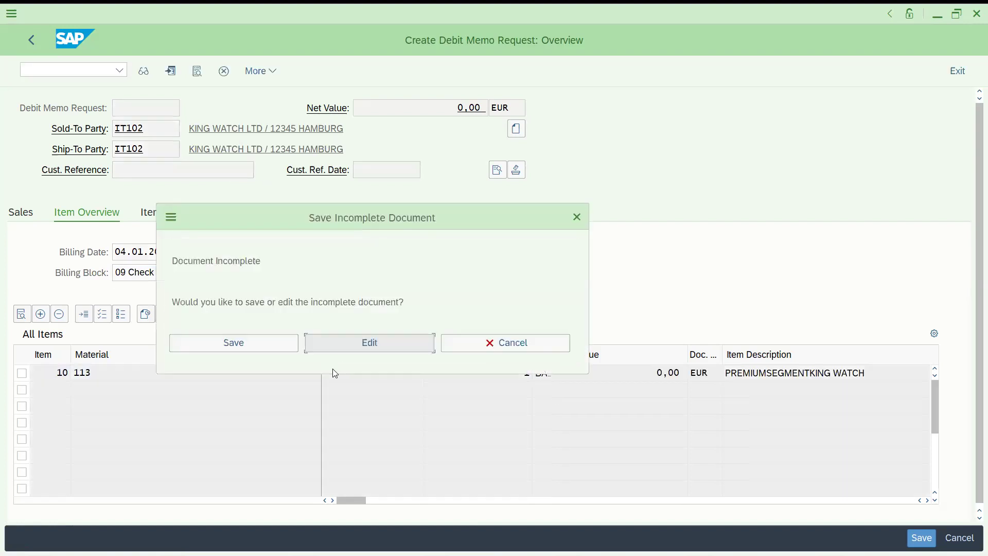
left_click(356, 343)
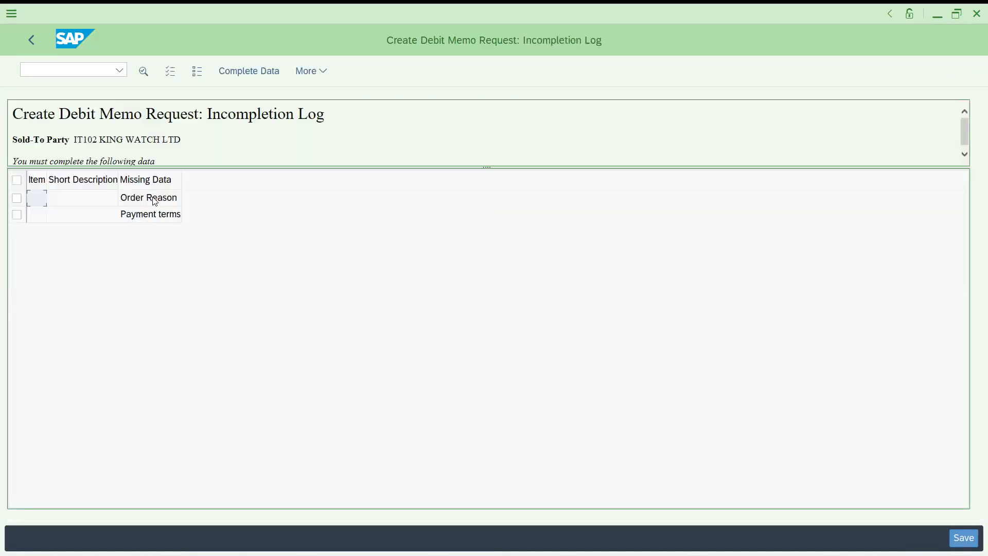
Set order reason 300 Downpayment request on the debit memo request header
double_click(153, 199)
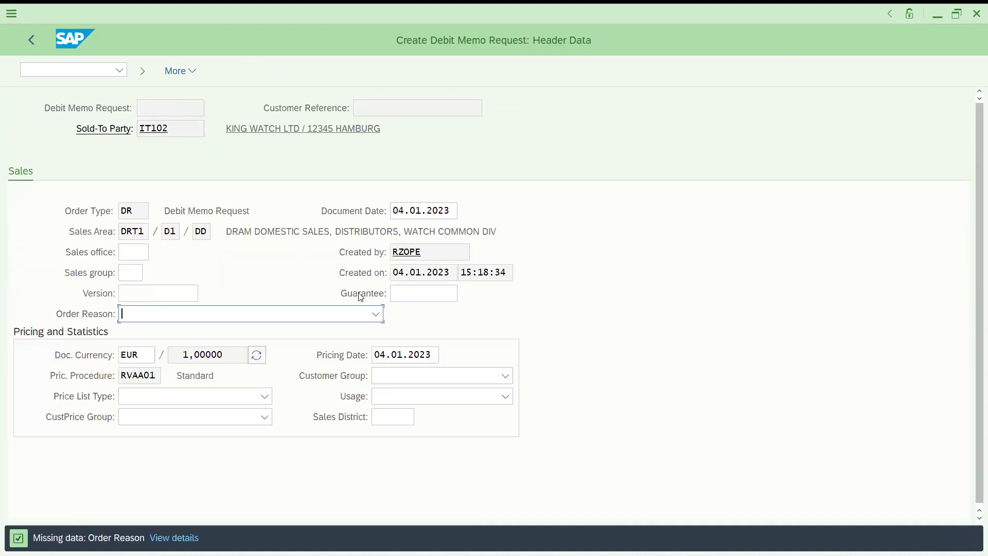
left_click(353, 315)
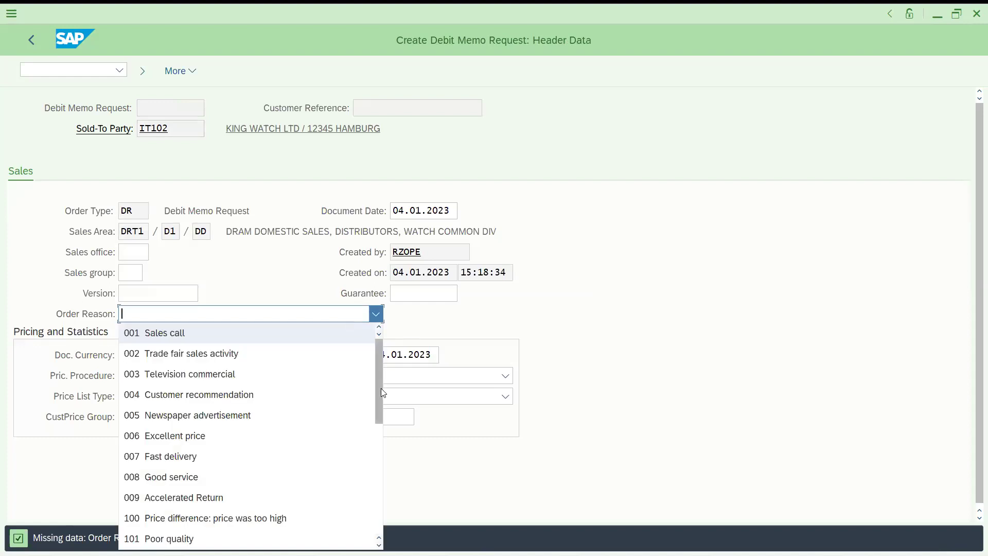
mouse_move(381, 388)
left_mouse_down()
mouse_move(384, 518)
mouse_move(377, 473)
left_mouse_up()
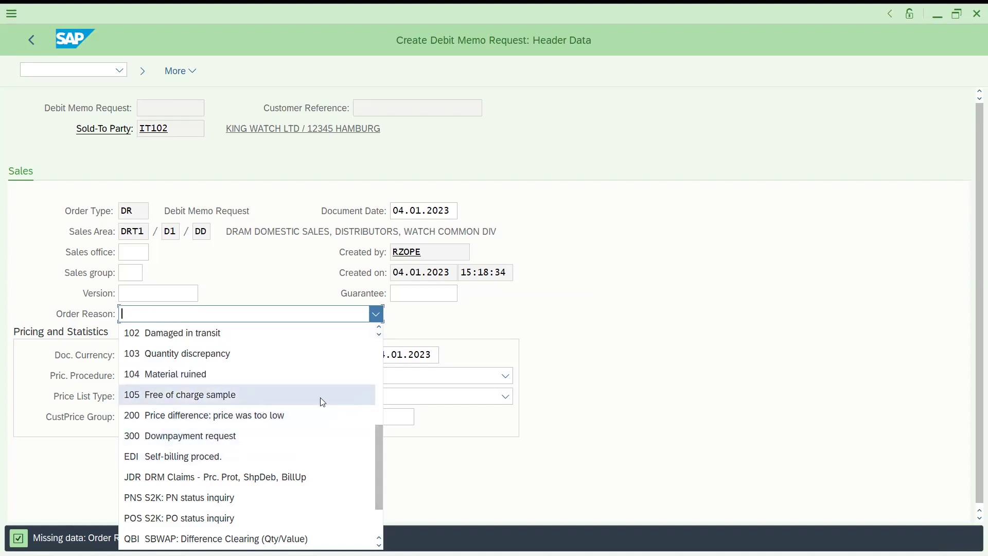
left_click_drag(377, 455, 374, 423)
key("Return")
left_click(321, 321)
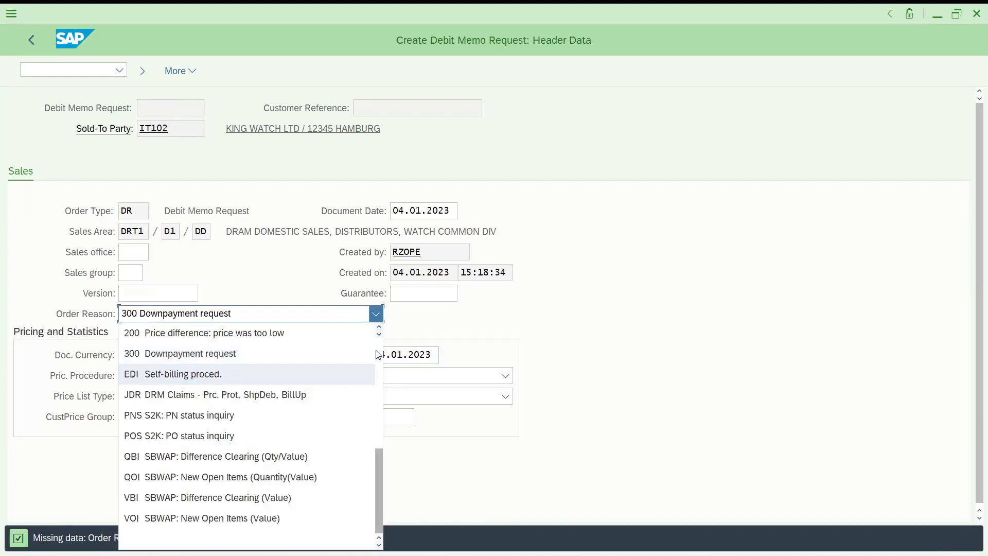
scroll(378, 354, "up", 3)
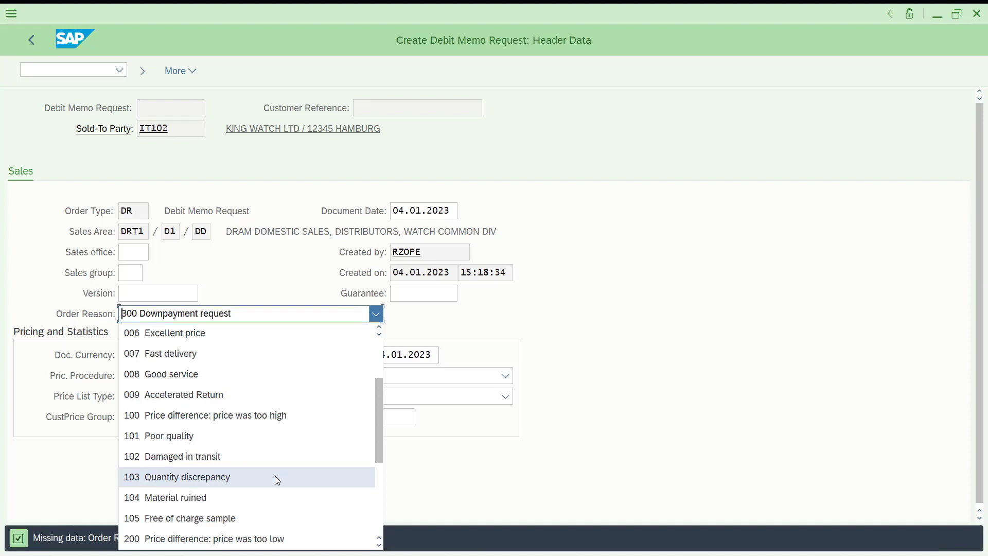
left_click(643, 286)
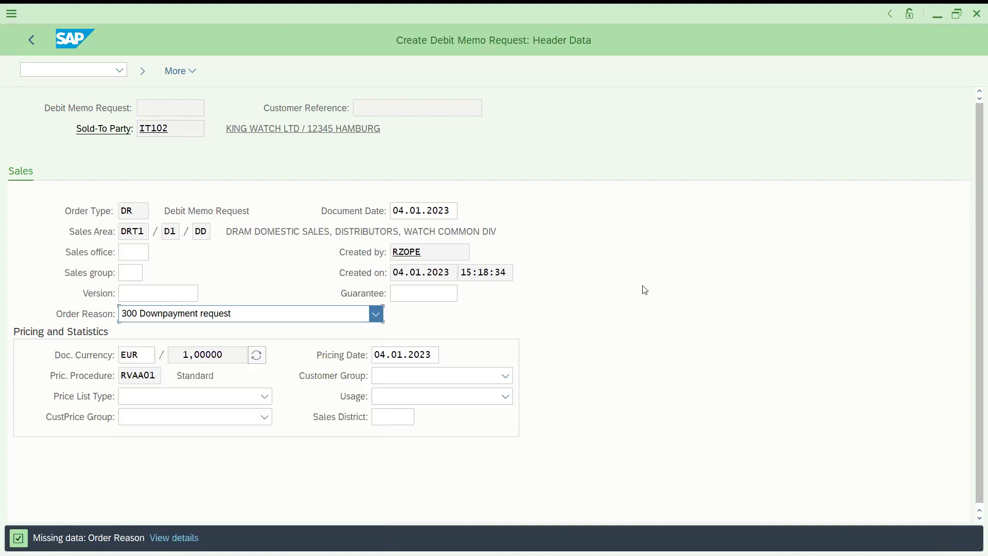
left_click(317, 313)
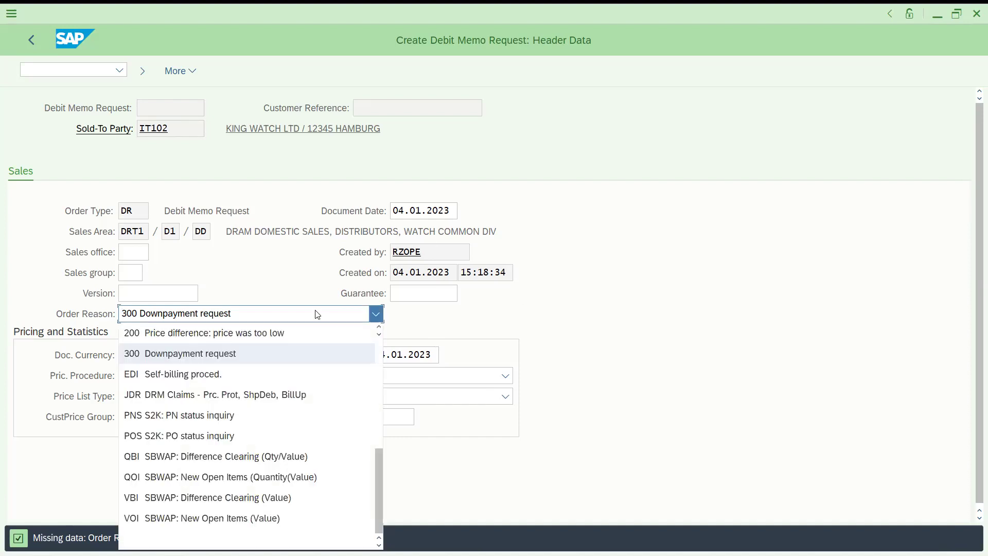
scroll(363, 340, "up", 5)
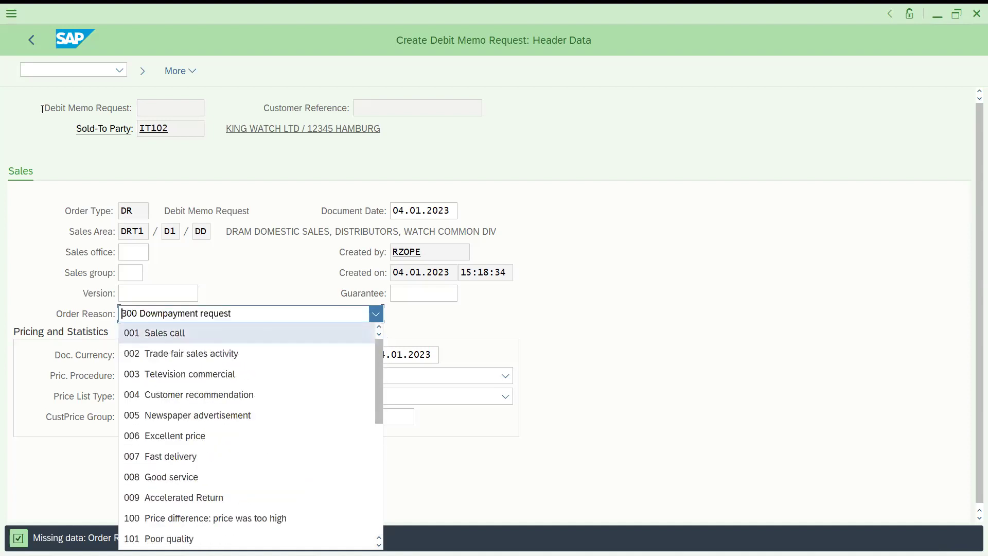
left_click(45, 66)
type("/")
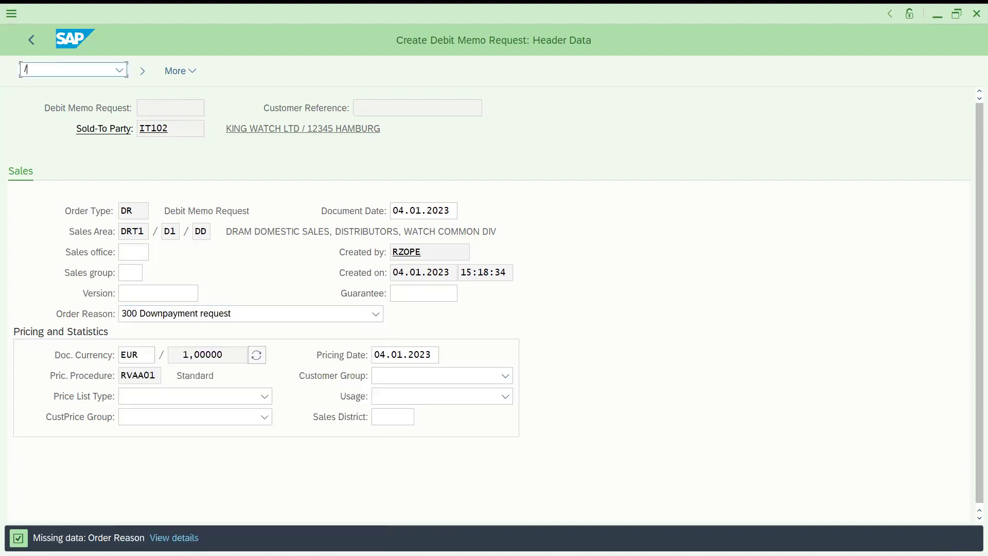
type("nva01")
Create a new credit sales order for IT102 with material 113 at quantity 1
key("Return")
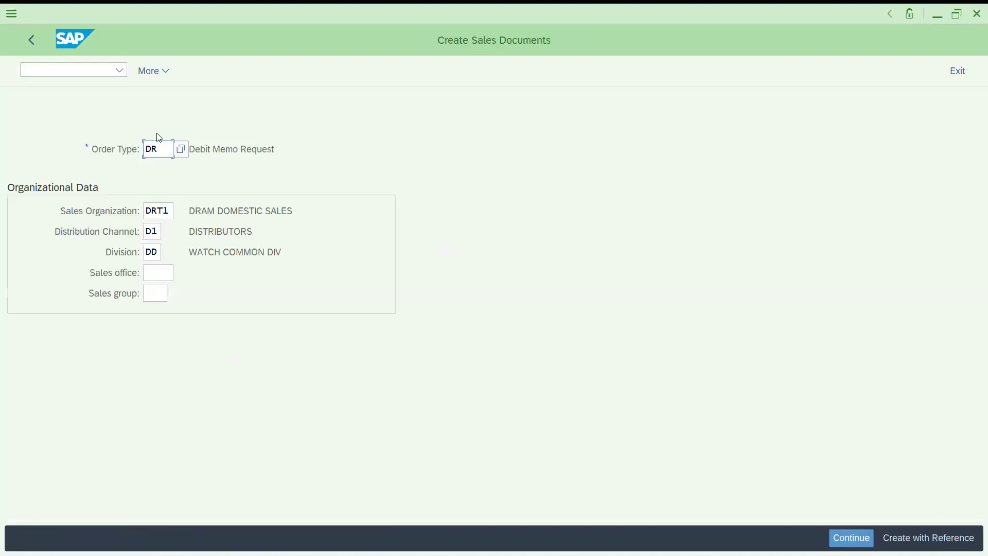
type("dor")
key("Return")
type("I")
key("Down")
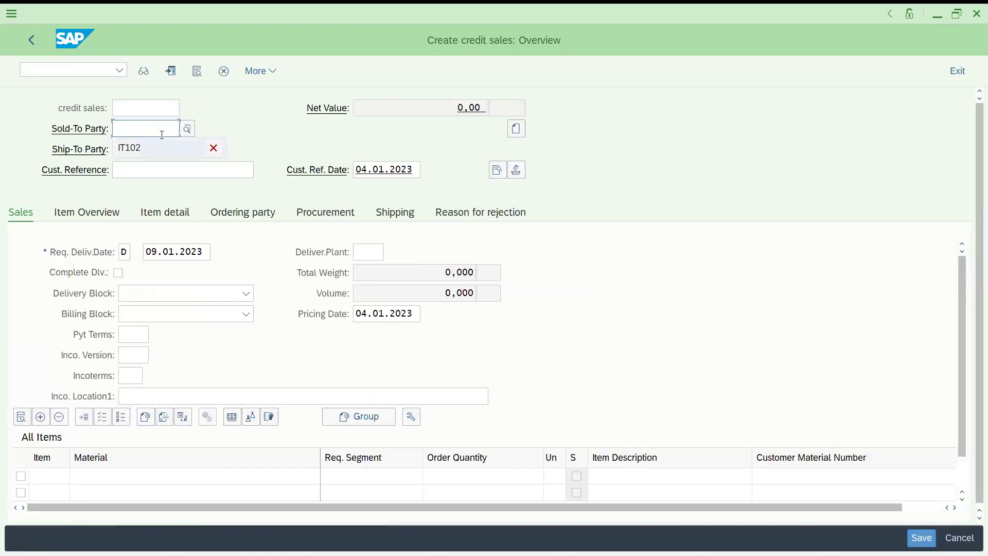
key("Return")
type("IT102")
key("Return")
key("Return")
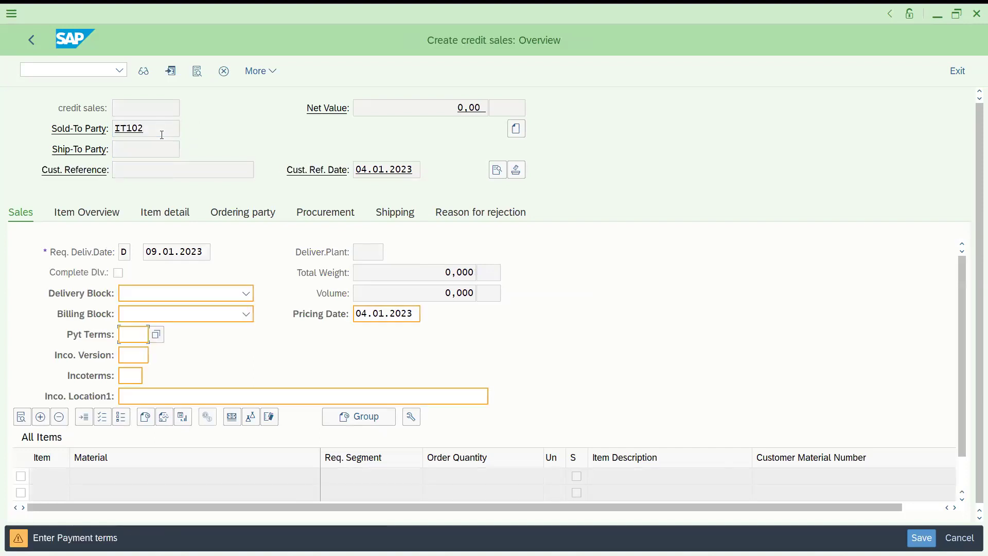
key("Return")
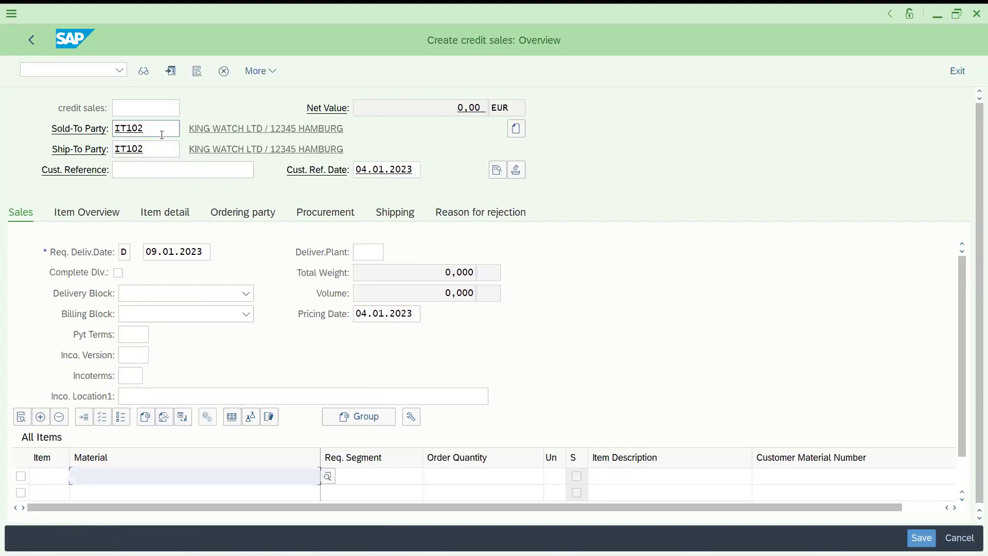
key("Down")
key("Return")
key("Tab")
key("Tab")
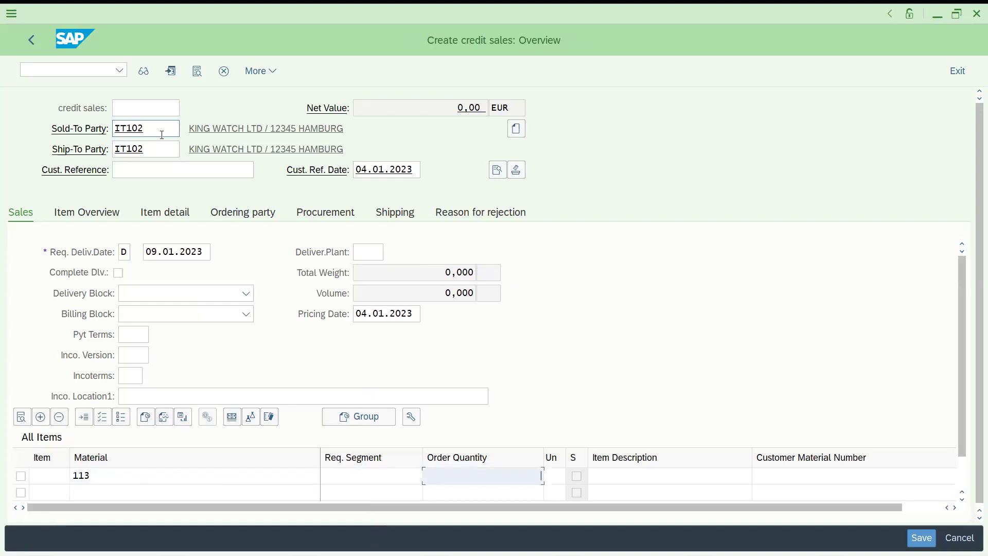
type("1")
key("Return")
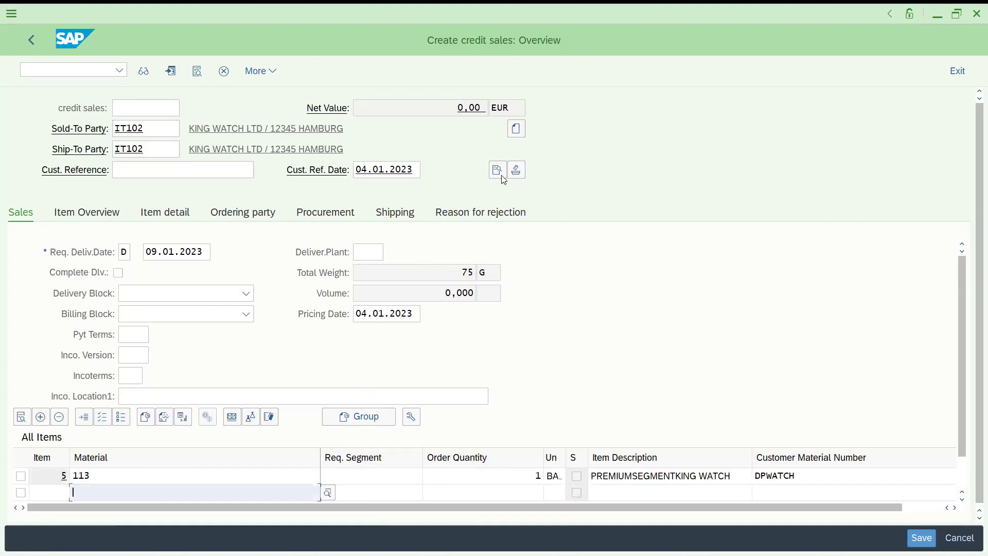
Browse the header's order reason list, leave it empty and return to the overview
left_click(495, 170)
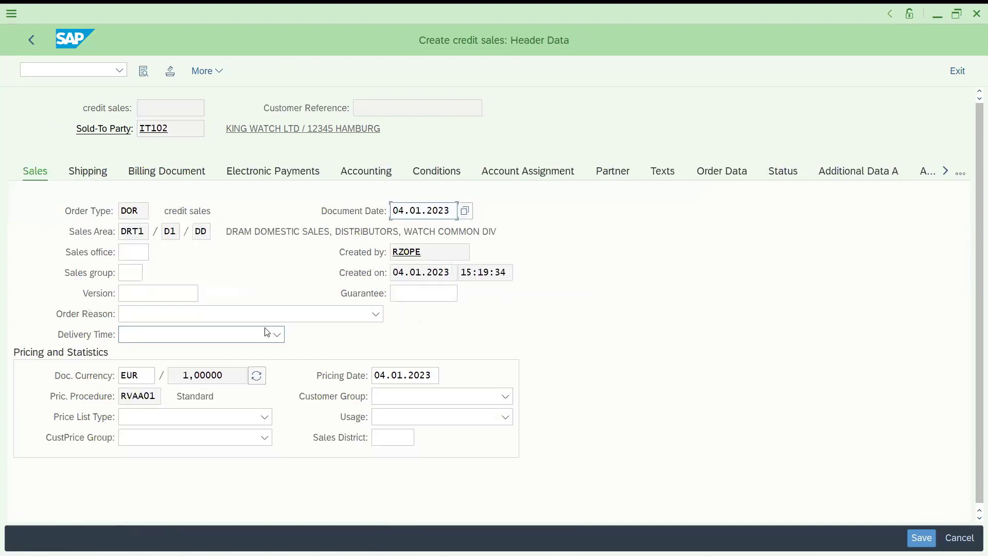
left_click(263, 314)
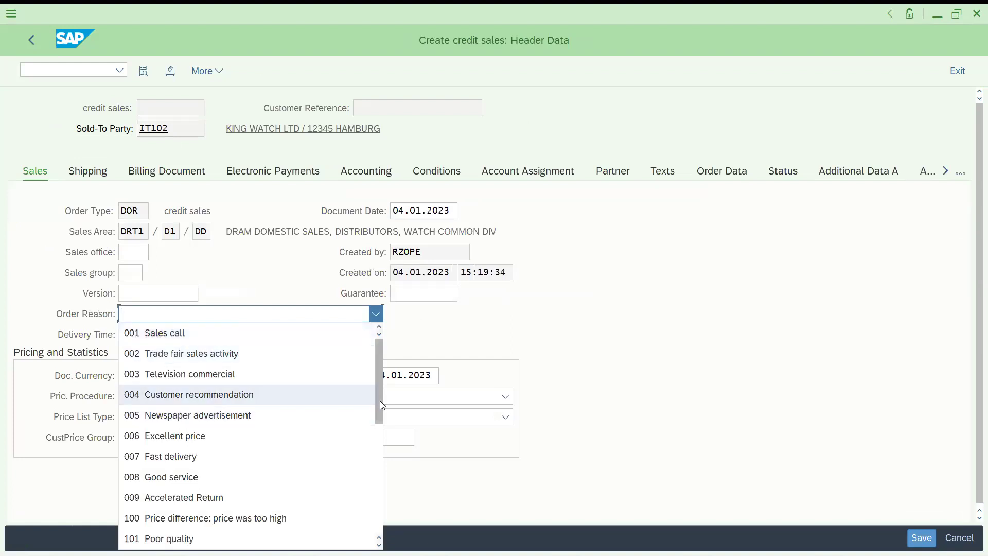
mouse_move(376, 419)
left_mouse_down()
mouse_move(375, 488)
mouse_move(380, 399)
left_mouse_up()
left_click(29, 40)
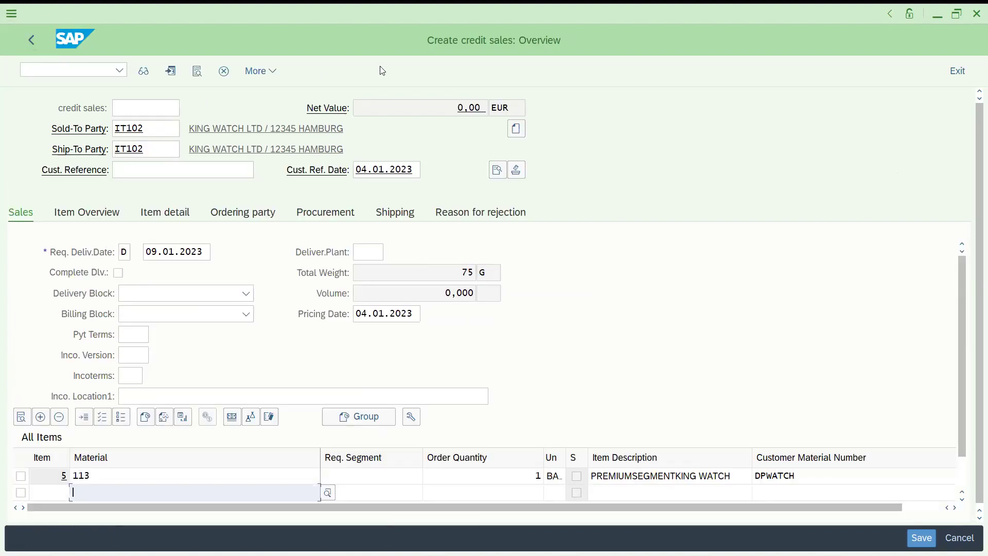
left_click(58, 69)
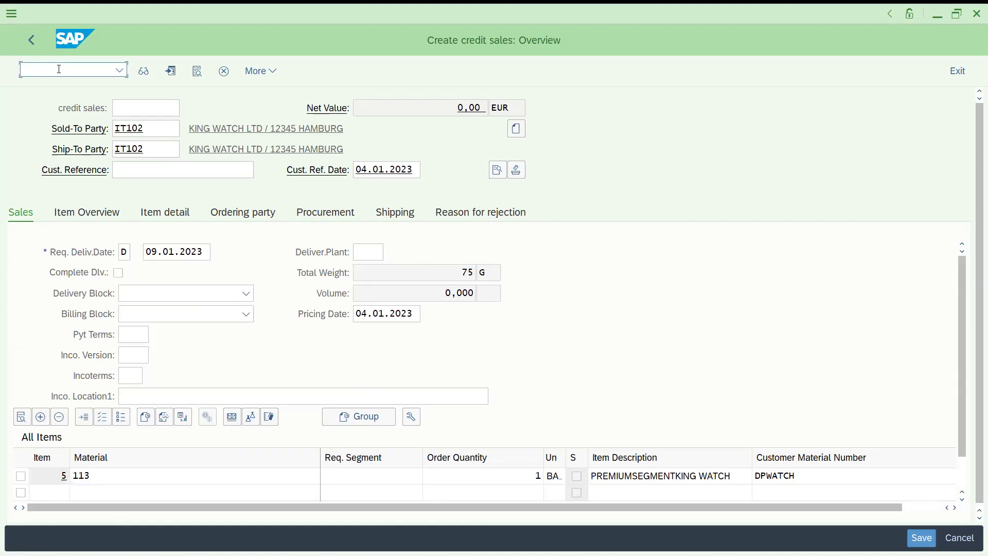
type("/n")
Run /nSPRO and open the SAP Reference IMG
key("BackSpace")
type("spro")
key("Return")
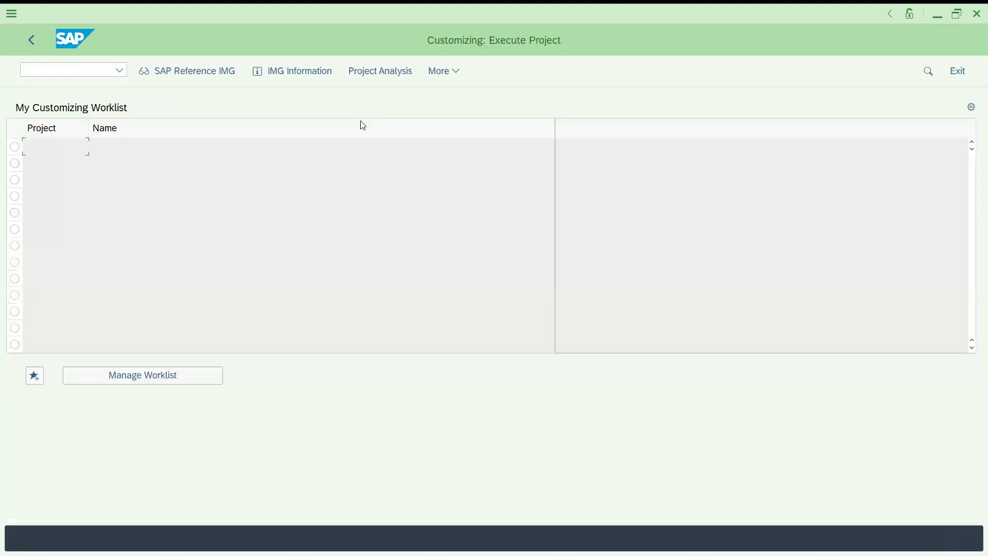
left_click(198, 70)
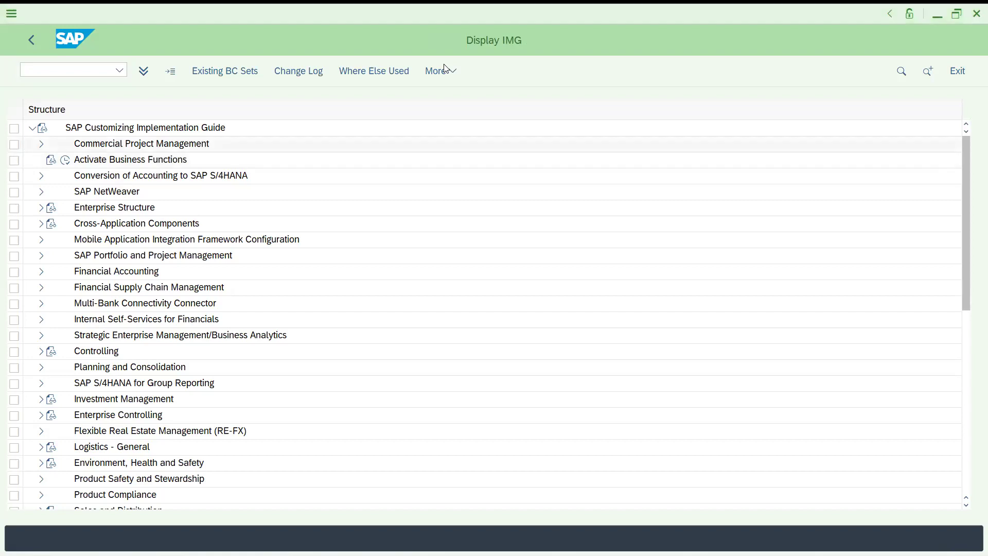
Expand Sales and Distribution > Sales > Sales Documents in the guide tree
left_click(128, 271)
key("Down")
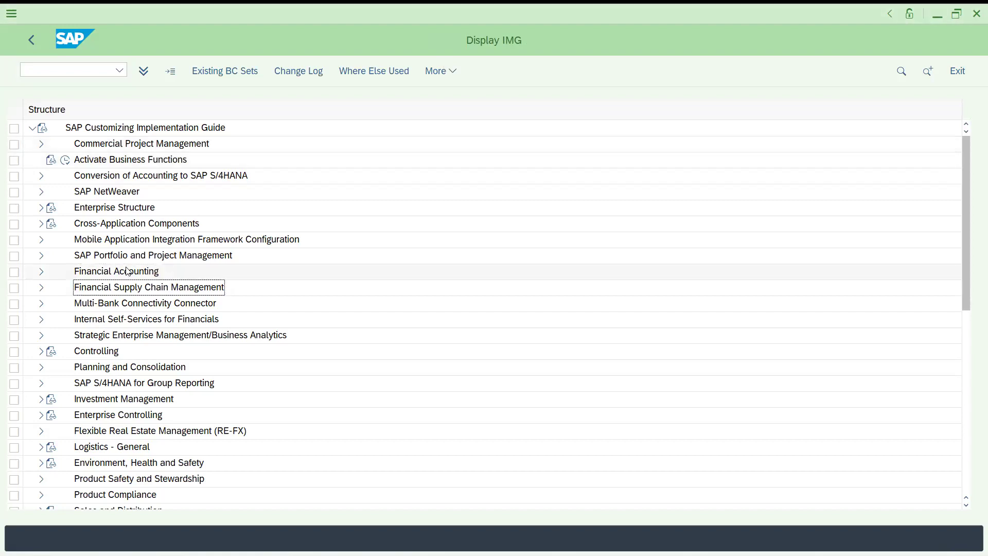
key("Down")
key("Down")
key("Down")
key("Down")
key("Down")
key("Down")
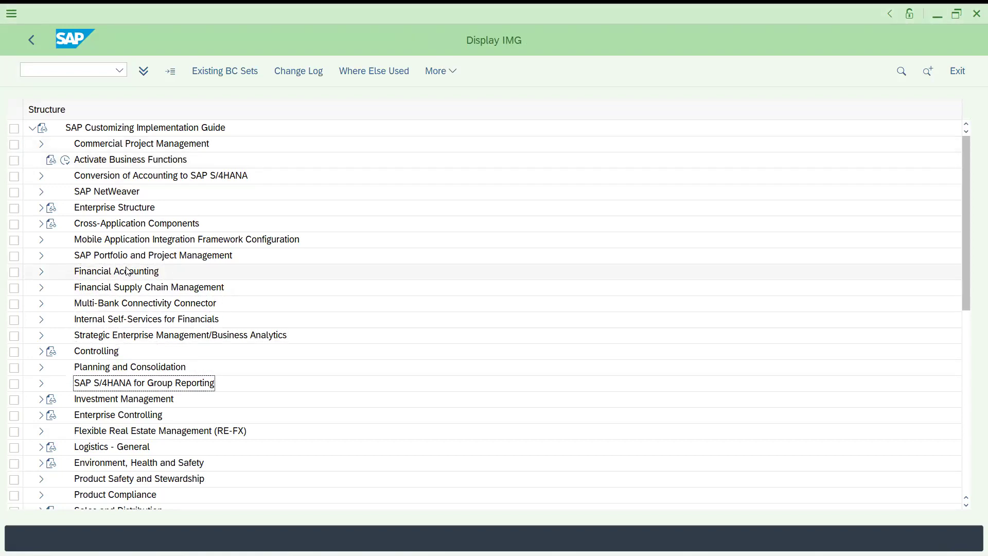
key("Down")
key("Down")
key("Down")
key("Down")
key("Down")
key("Down")
key("Down")
key("Up")
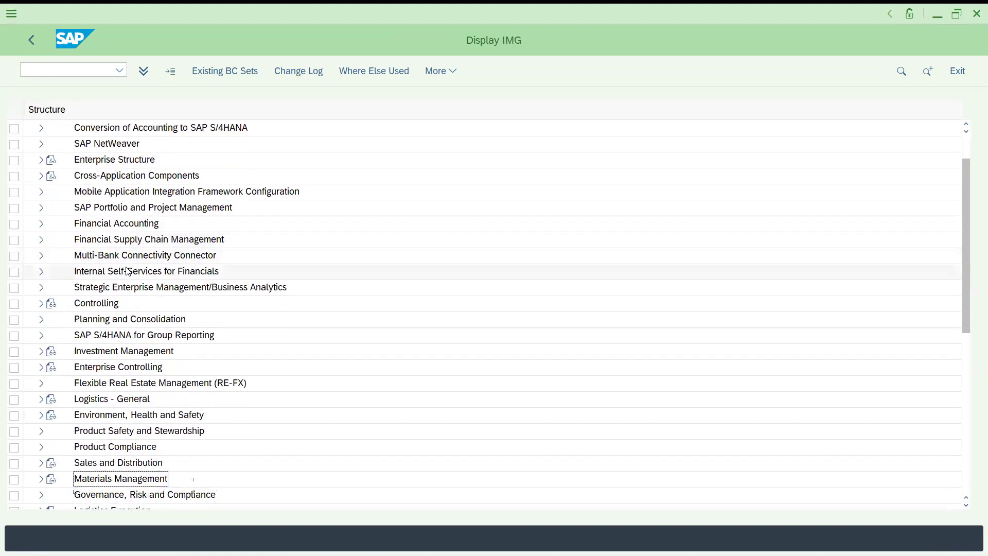
key("Up")
key("Right")
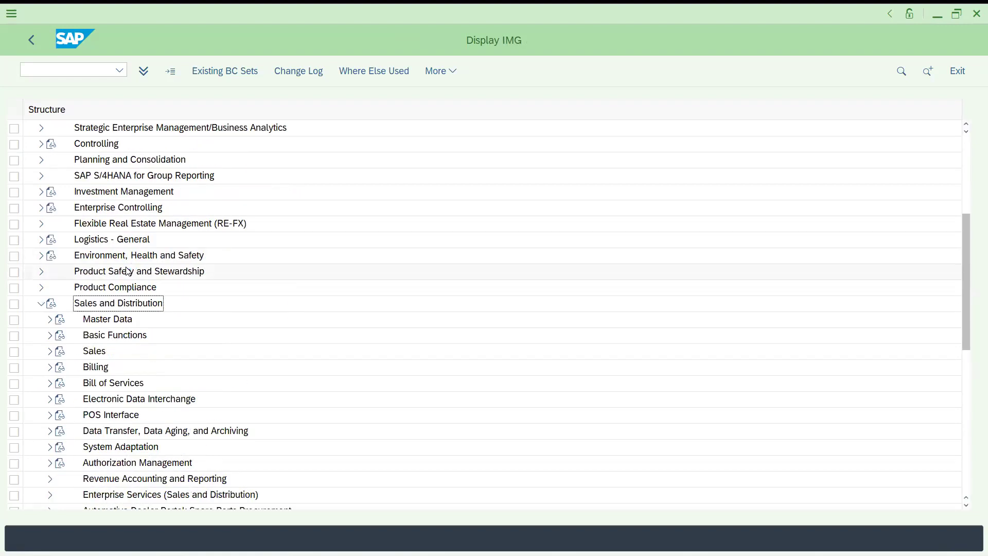
key("Down")
key("Down")
key("Down")
key("Right")
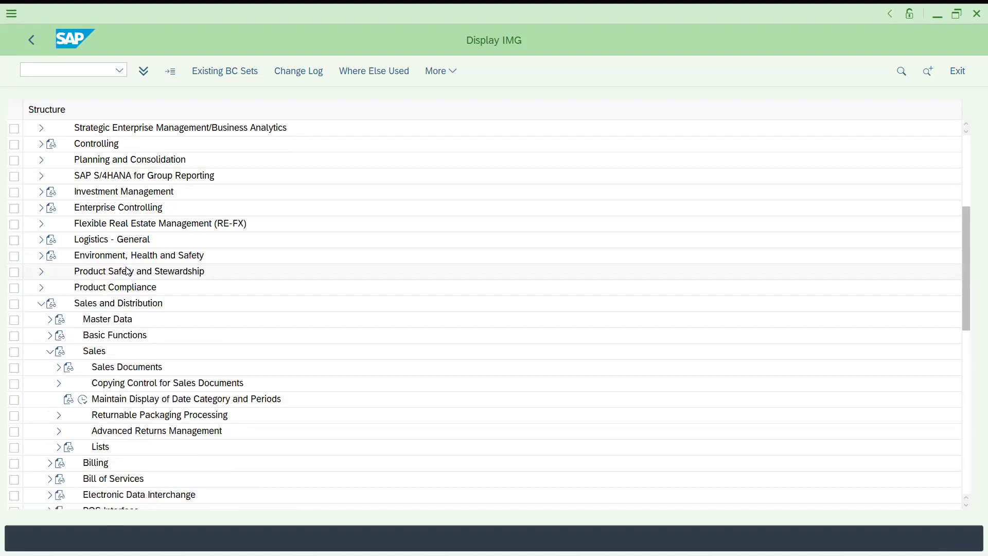
key("Down")
key("Right")
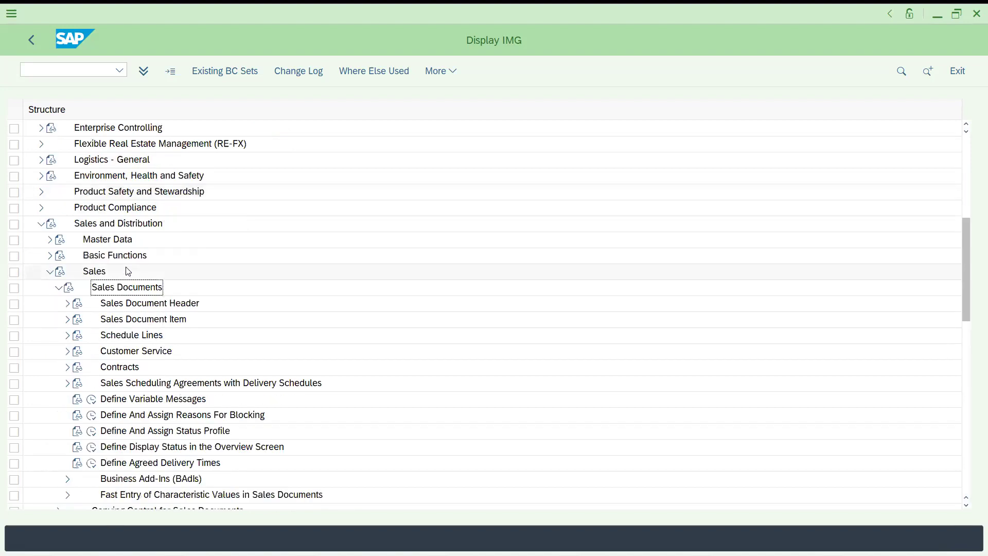
Expand Sales Document Header and execute the Define Order Reasons activity
key("Down")
key("Down")
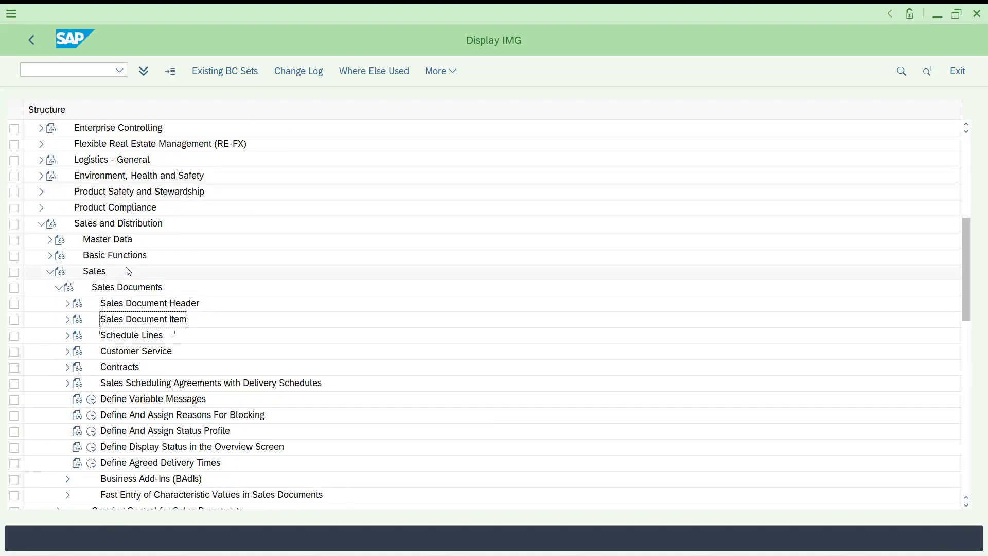
key("Up")
key("Right")
key("Down")
key("Down")
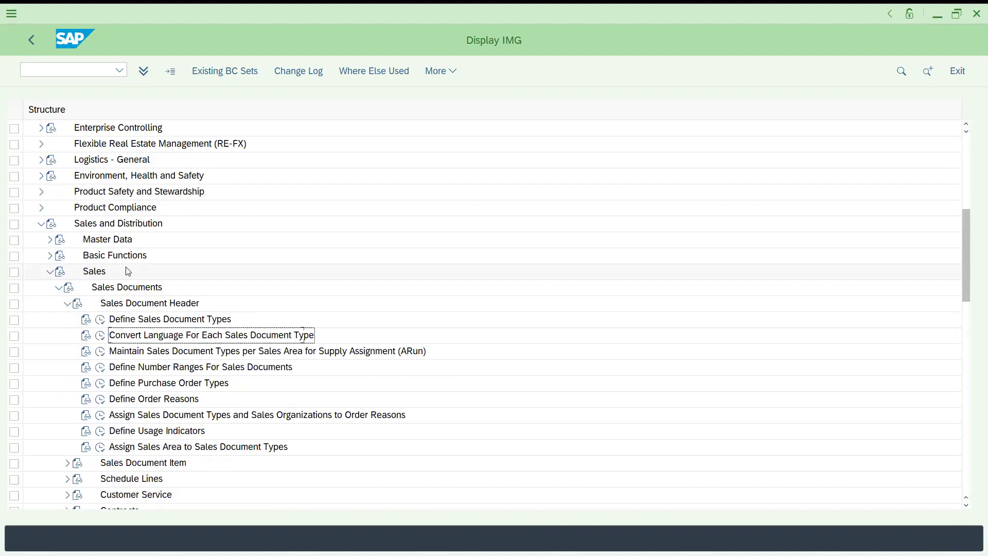
key("Down")
key("Down")
key("Down")
key("Down")
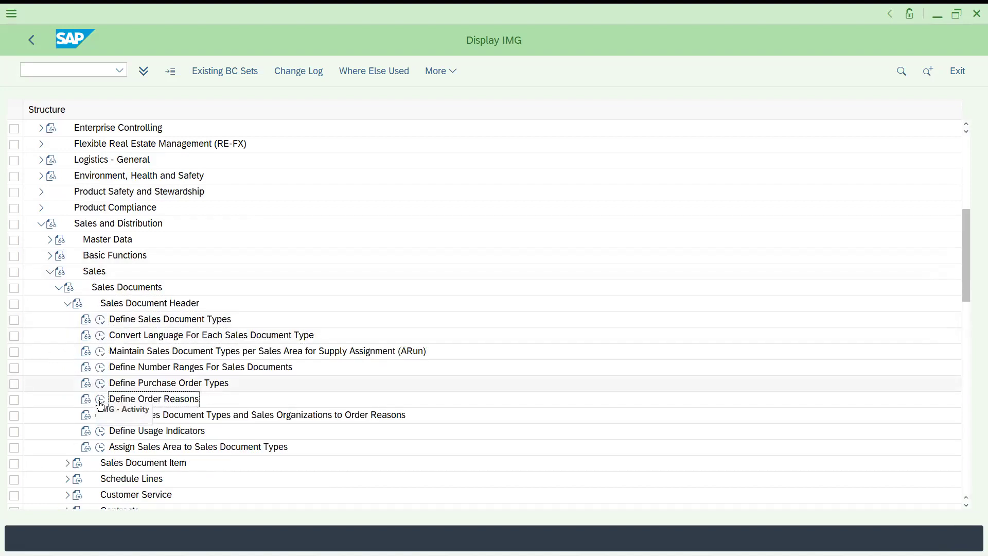
left_click(101, 407)
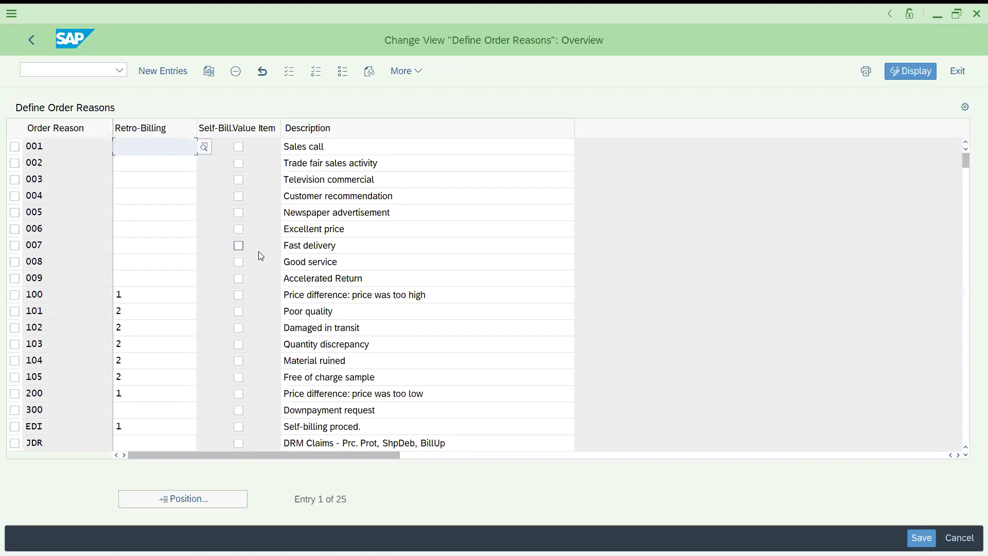
Review the existing order reason entries starting at row 001
left_click(58, 150)
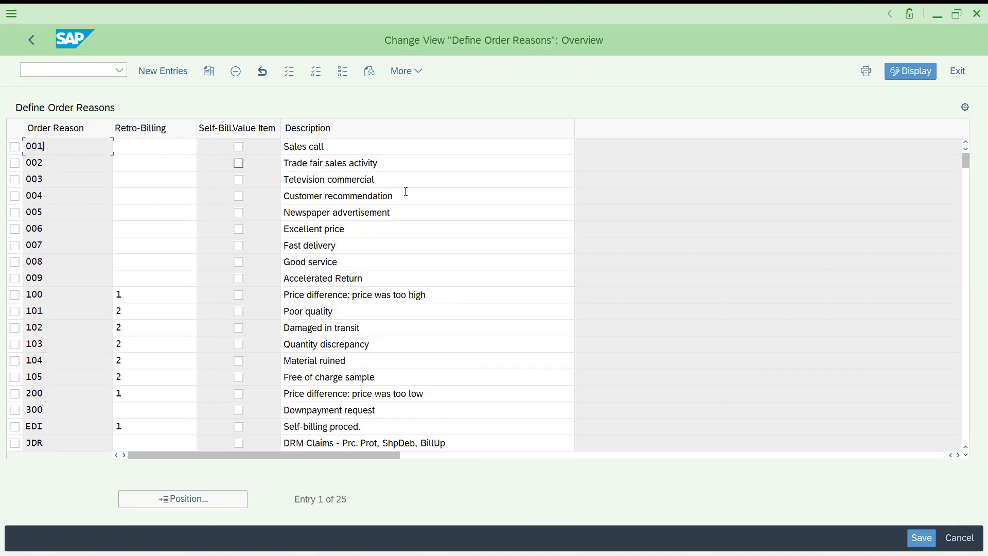
Add order reasons ZZ1 Ecommerce order and ZZ2 only for Govt. customers as new entries
left_click(173, 75)
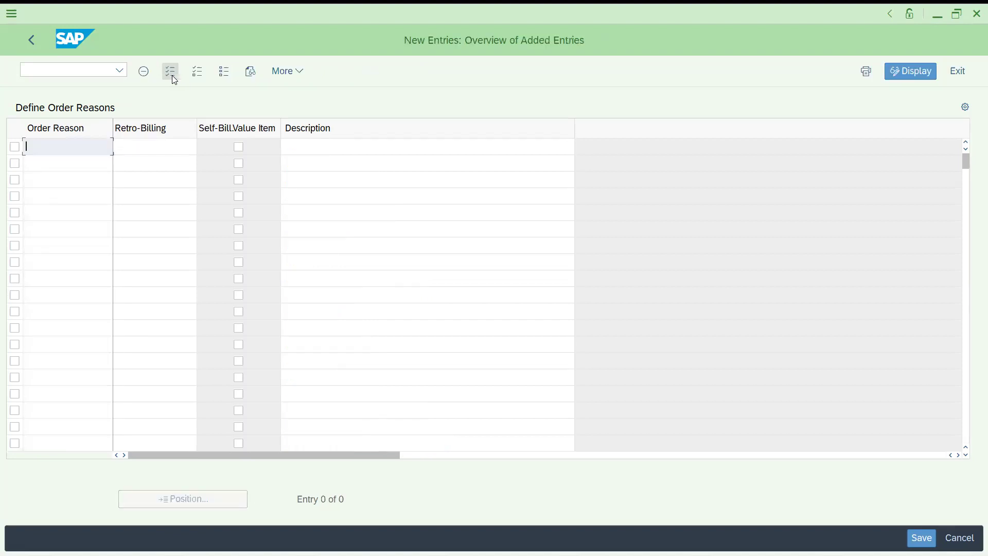
type("z0")
key("BackSpace")
type("z1")
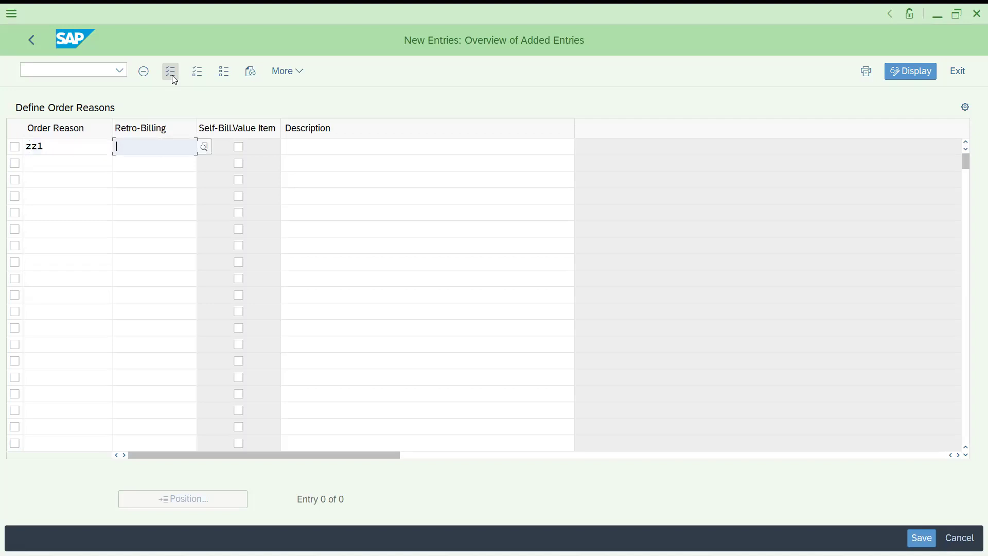
key("Tab")
key("Tab")
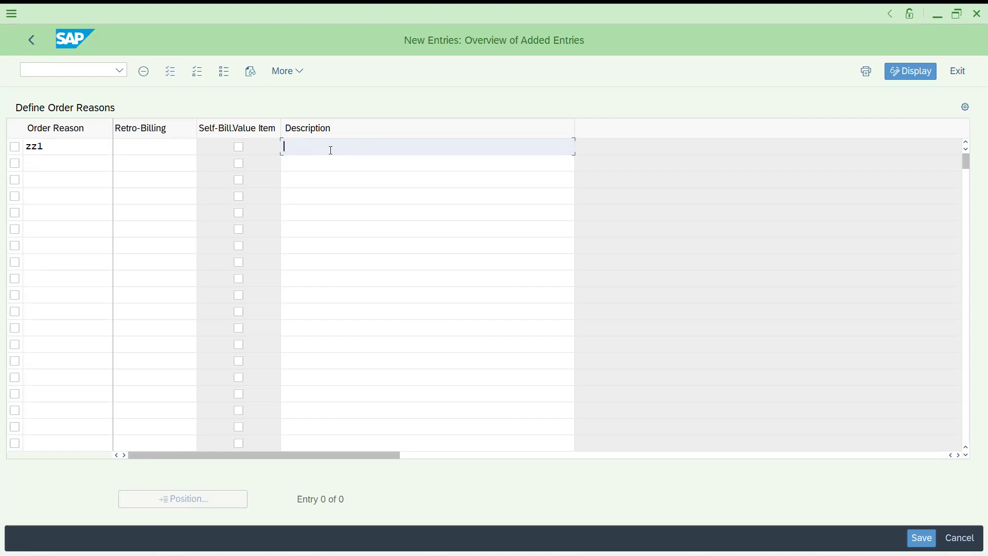
type("Eco")
type("mmerce ")
type("ord")
type("er")
left_click(94, 160)
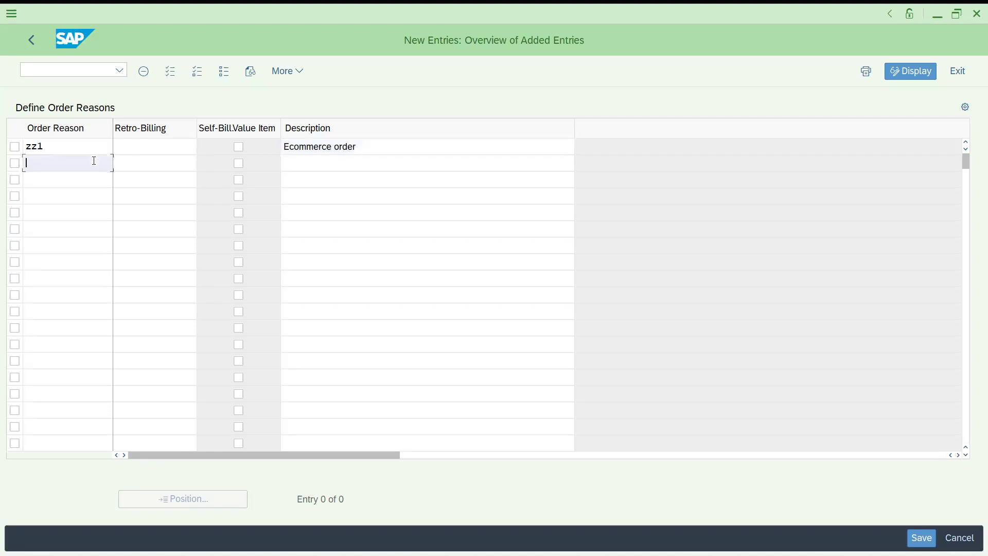
type("zz2")
key("Tab")
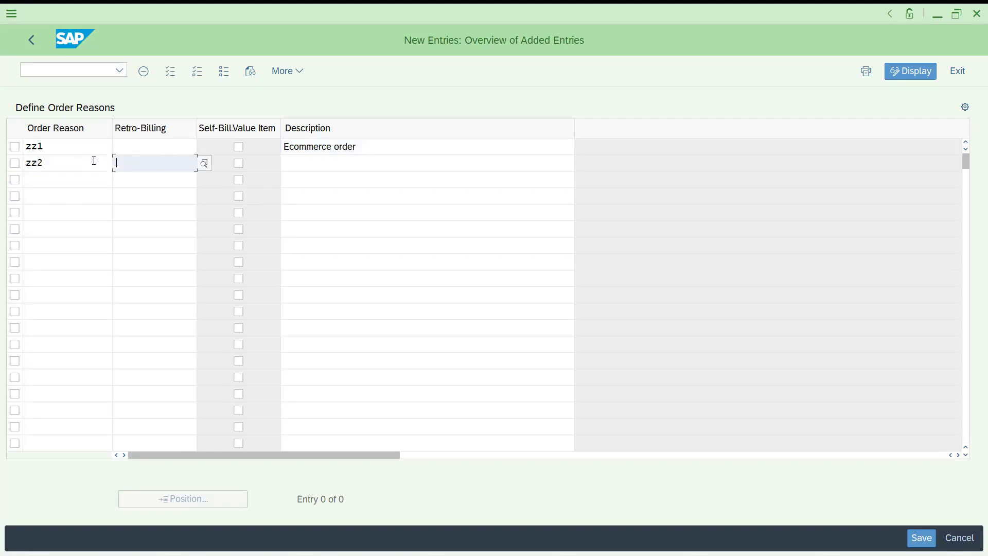
key("Tab")
key("Tab")
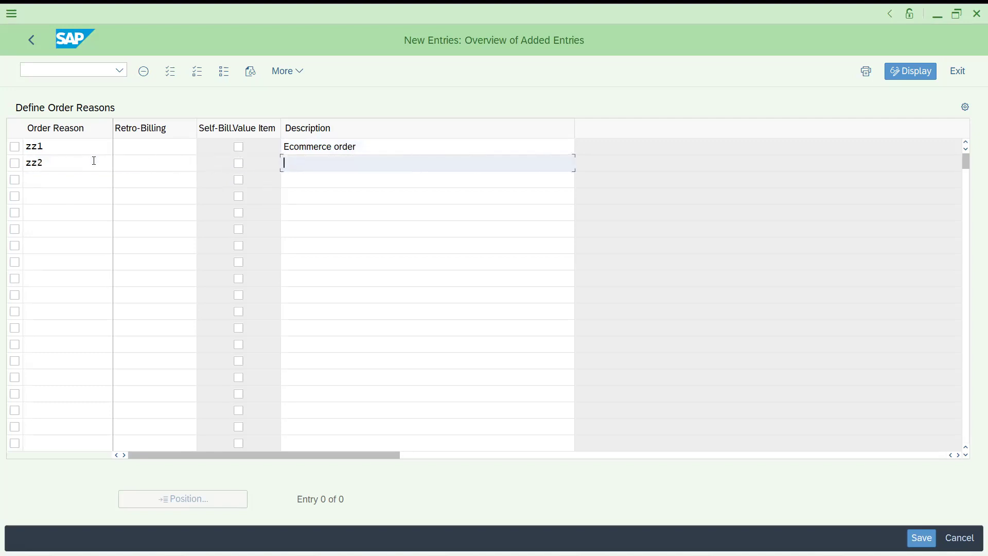
type("only")
type("for ")
type("Gove")
type(" Emp")
key("BackSpace")
key("BackSpace")
key("BackSpace")
key("BackSpace")
key("BackSpace")
type("customers")
Add order reasons ZZ3 only for corporates and ZZ4 others, correcting their codes
left_click(48, 180)
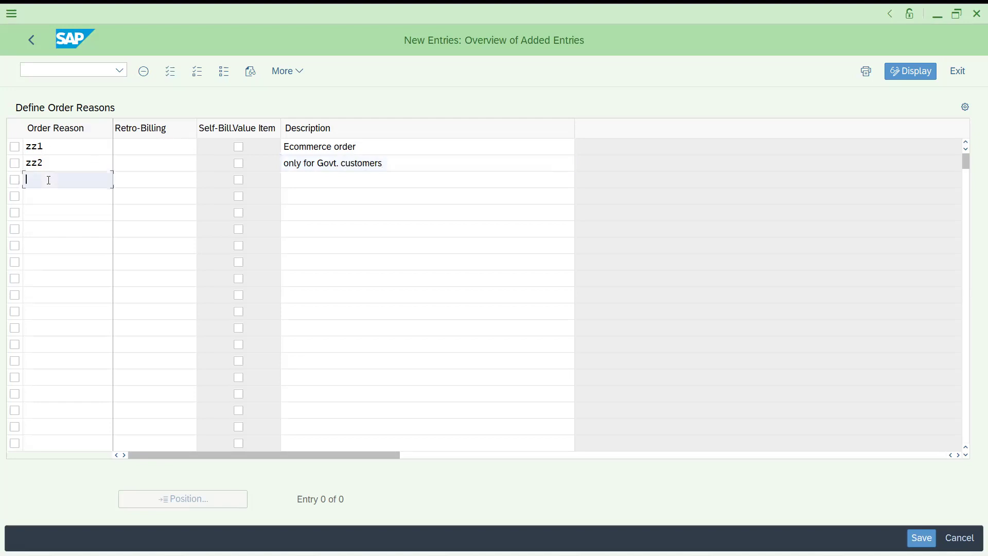
type("zz2")
key("Tab")
key("Tab")
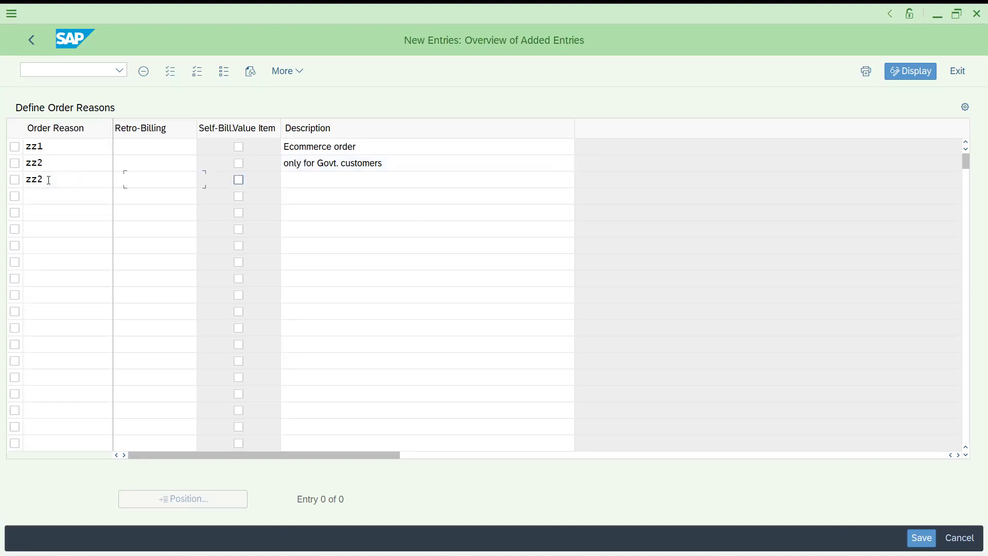
key("Tab")
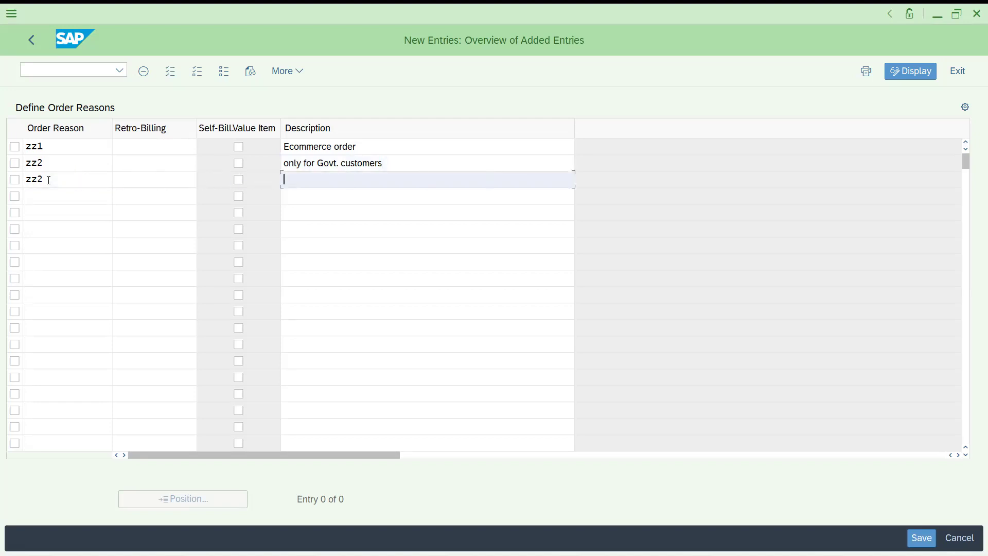
type("only for")
type(" corp")
type("orate")
key("BackSpace")
key("BackSpace")
type("es")
left_click(60, 196)
type("zz")
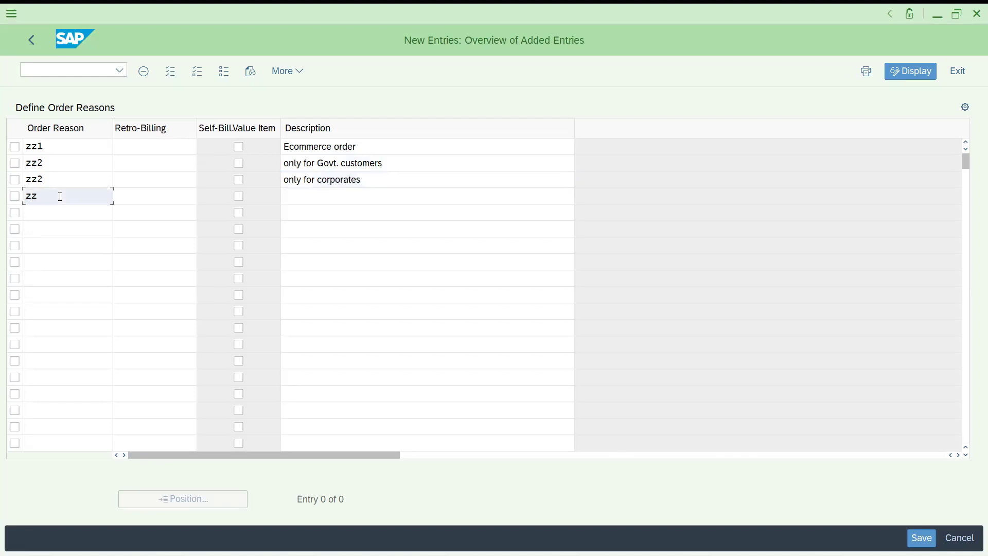
type("2")
key("Tab")
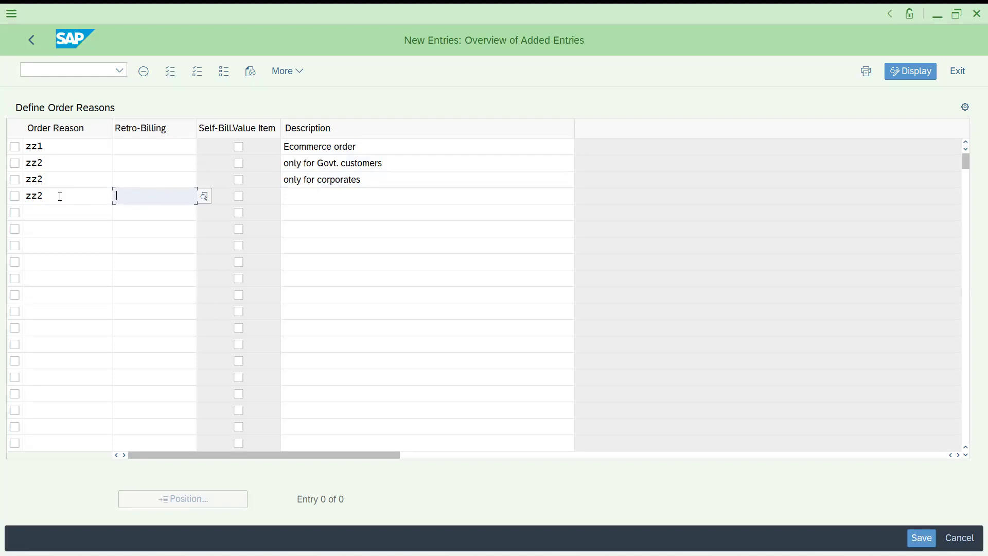
left_click(50, 182)
key("BackSpace")
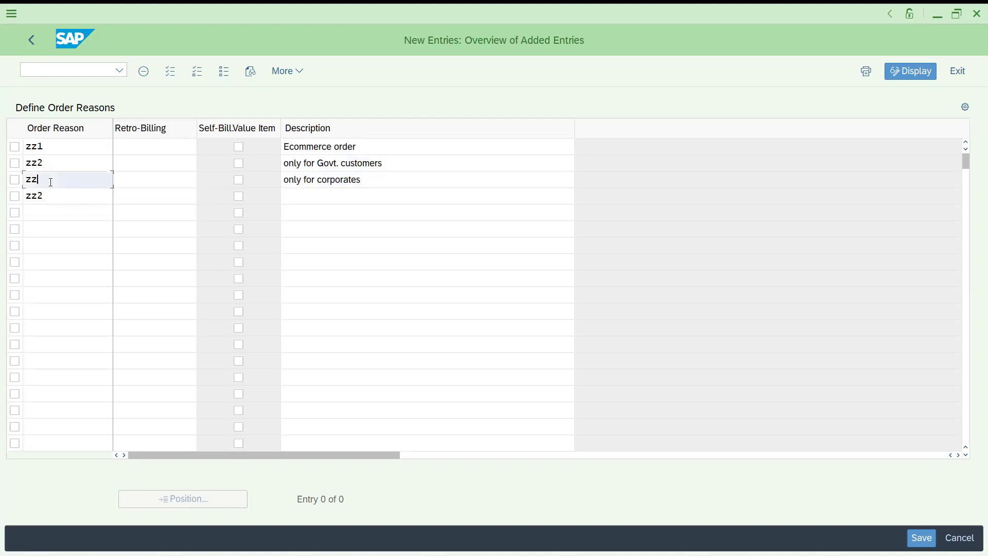
type("3")
left_click(54, 199)
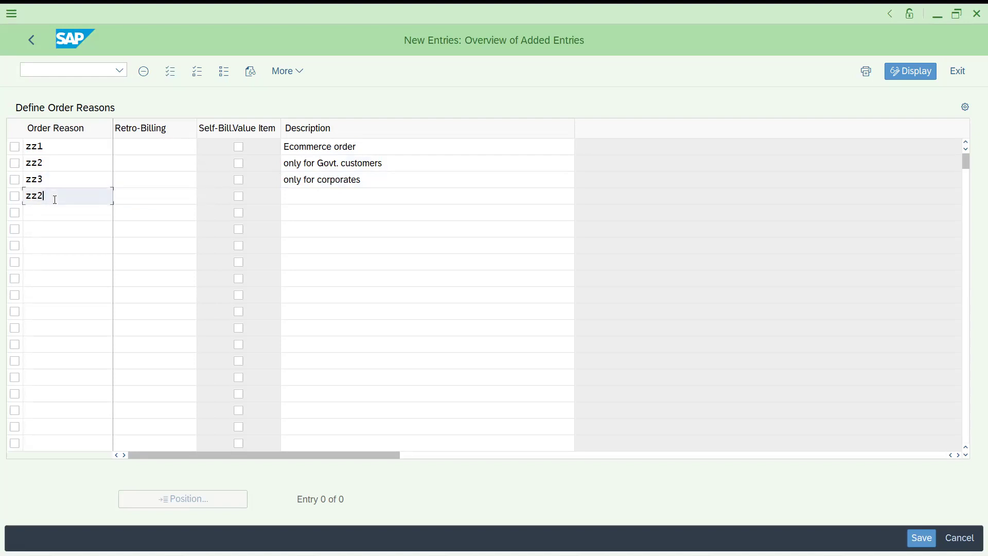
key("BackSpace")
type("4")
key("Tab")
key("Tab")
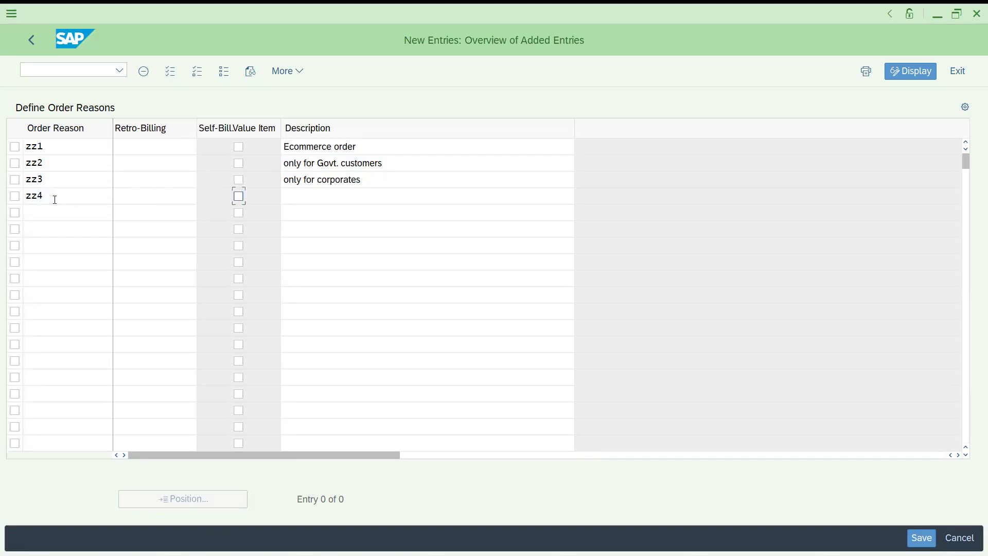
key("Tab")
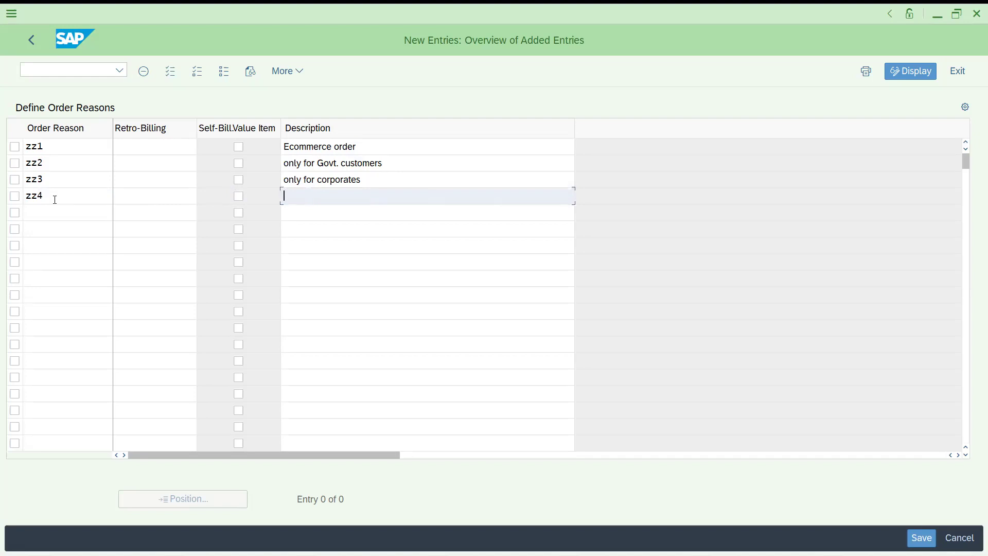
type("T")
type("thers")
Save the four new order reasons and confirm the customizing request
key("Return")
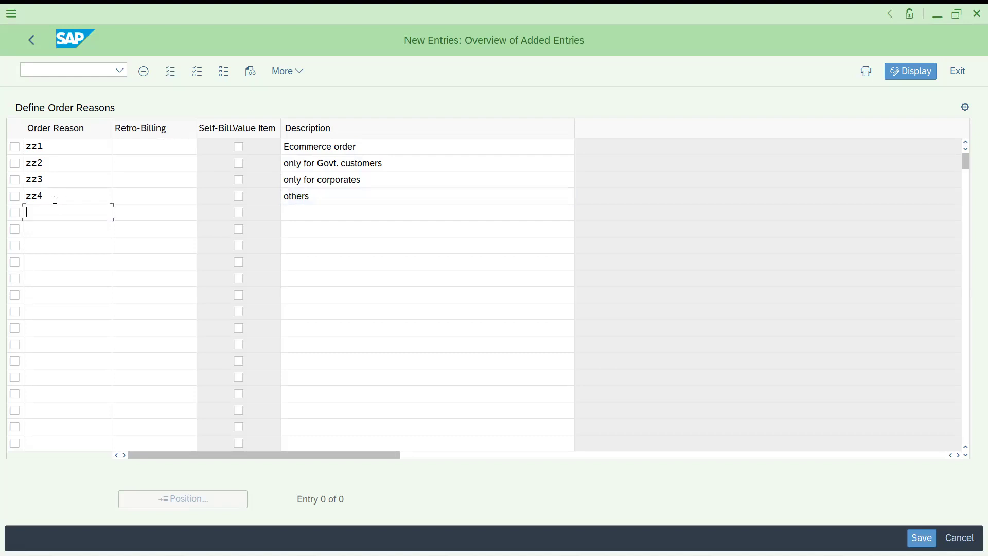
key("ctrl+s")
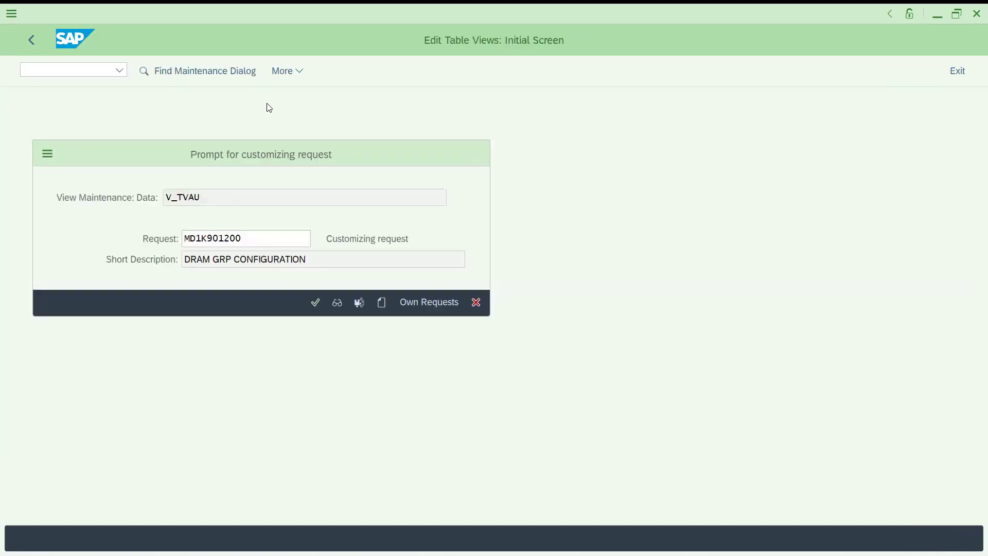
key("Return")
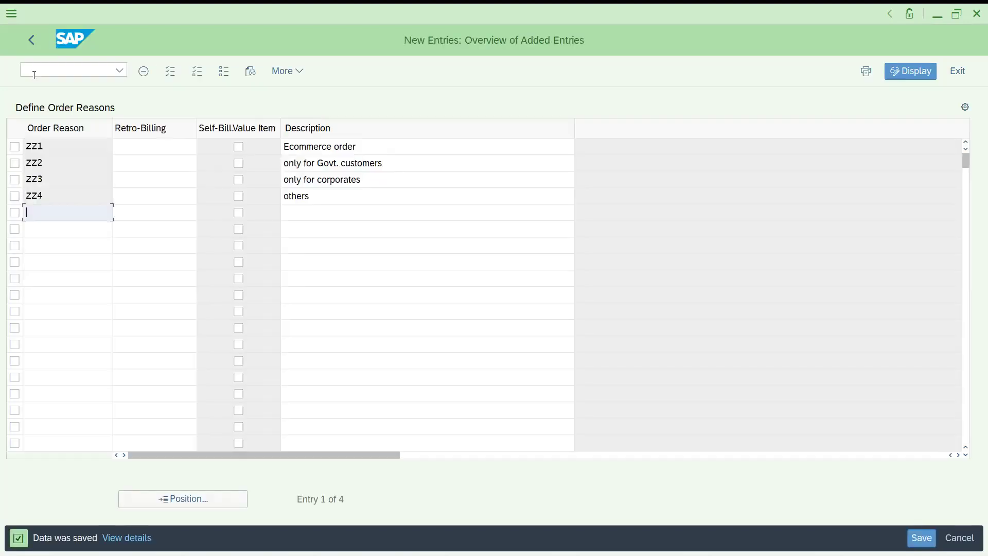
Run /nva01 and create a credit sales order for sold-to party IT102
left_click(34, 73)
type("/ns")
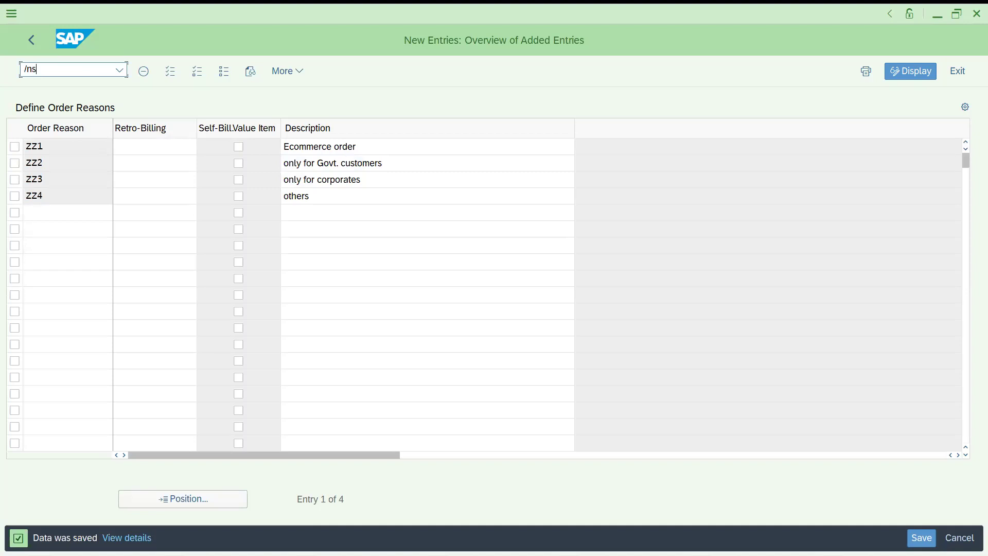
type("pro")
key("BackSpace")
key("BackSpace")
key("BackSpace")
key("BackSpace")
type("a01")
key("Return")
key("Return")
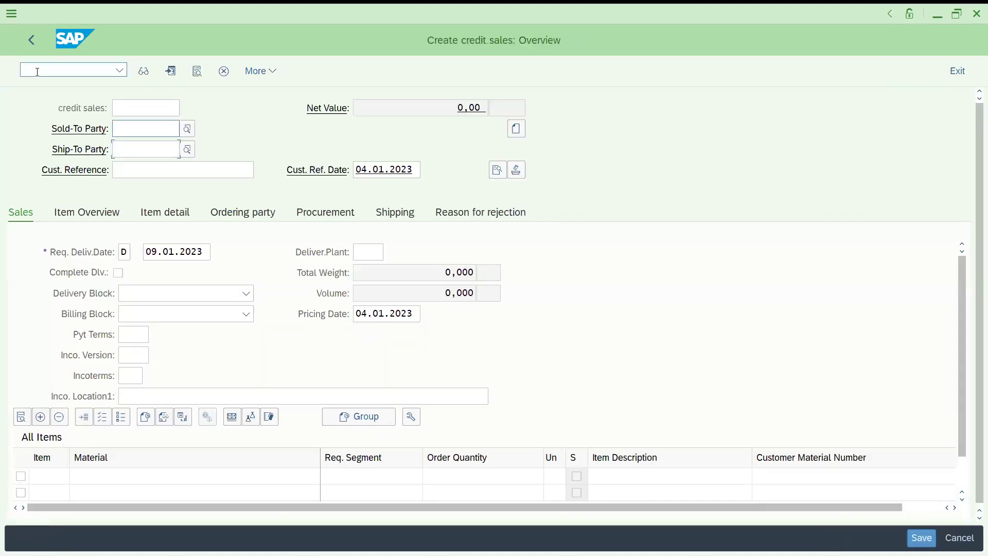
key("Down")
key("Return")
key("Return")
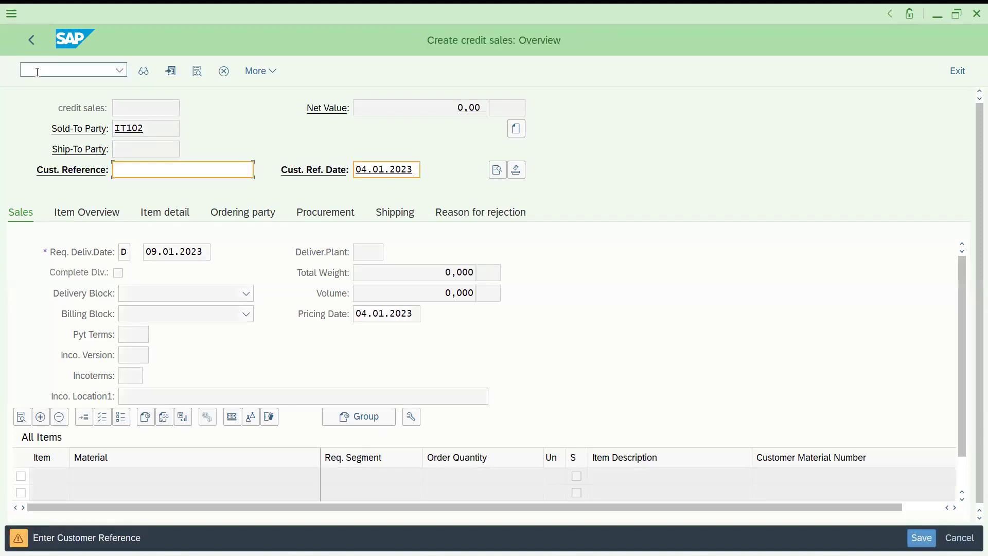
key("Return")
key("Return")
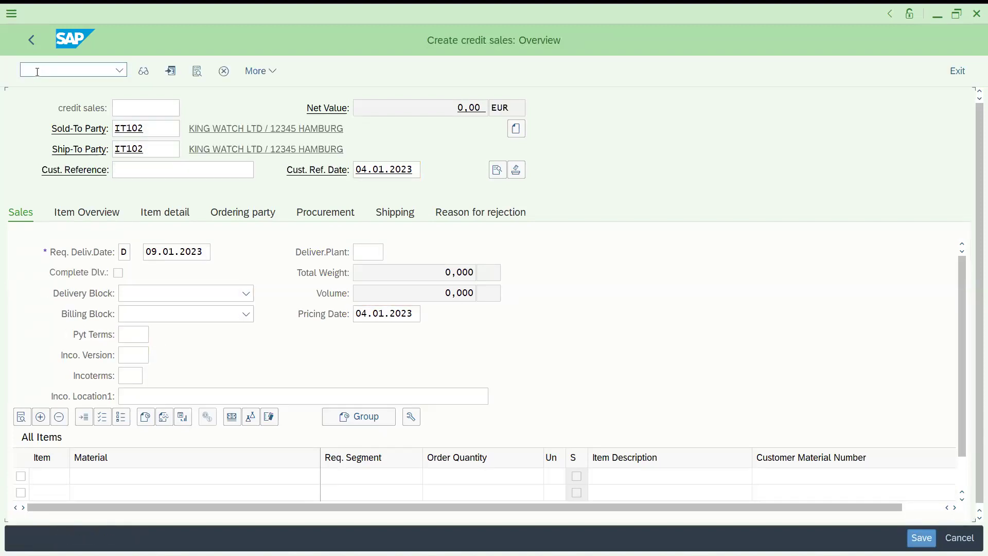
type("113")
Enter material 113 with quantity 1 and show the order's header sales data
key("Tab")
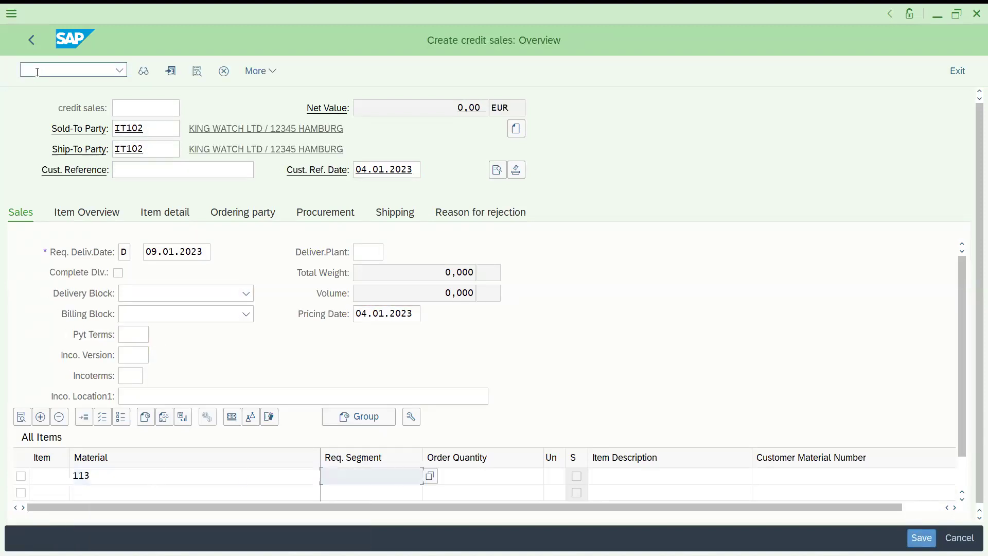
key("Tab")
type("1")
key("Return")
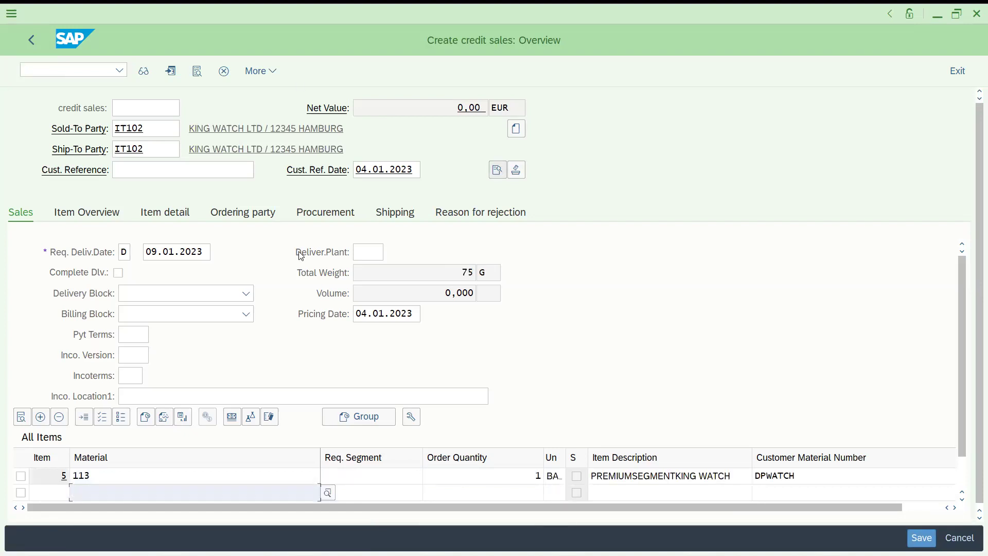
key("F8")
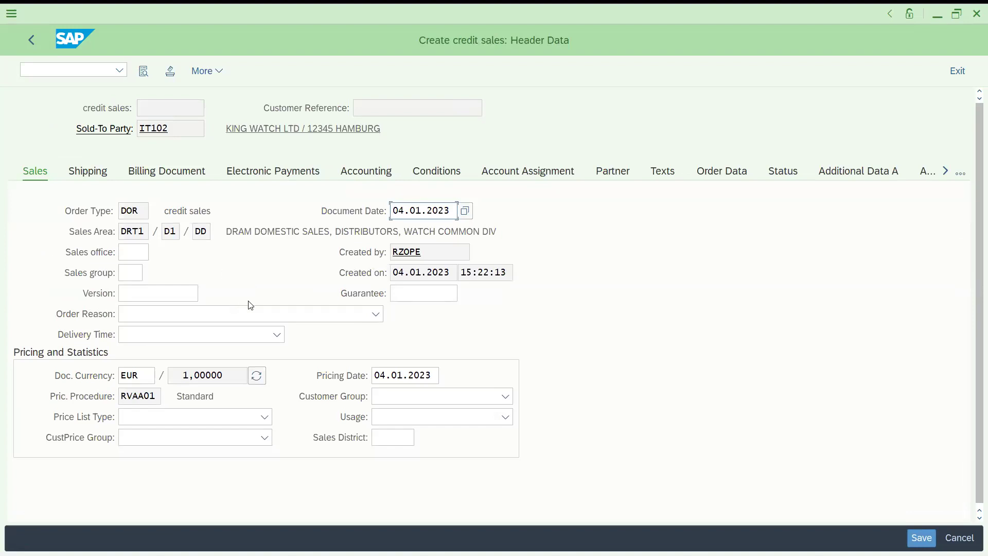
Set the header order reason to ZZ1 Ecommerce order and return to the overview
left_click(278, 315)
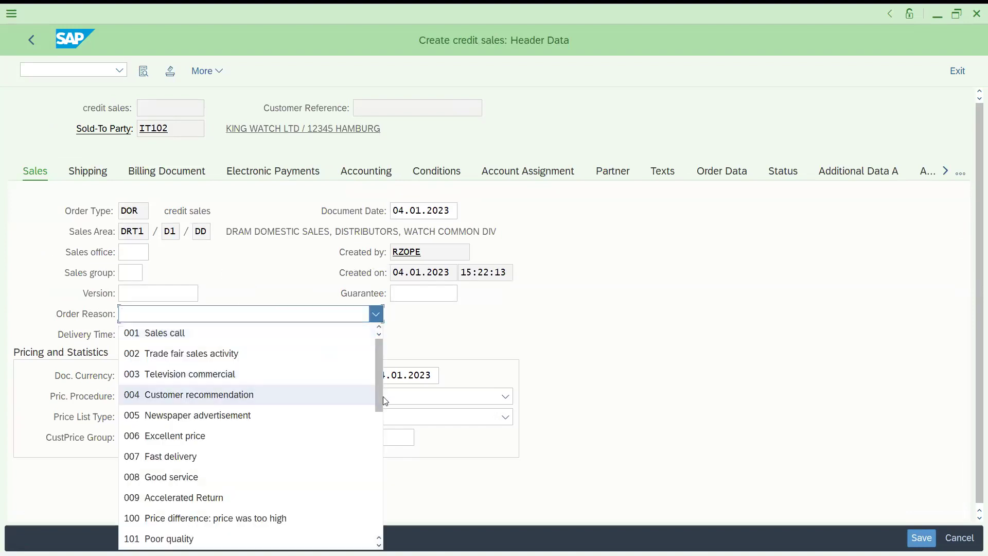
left_click_drag(383, 396, 374, 516)
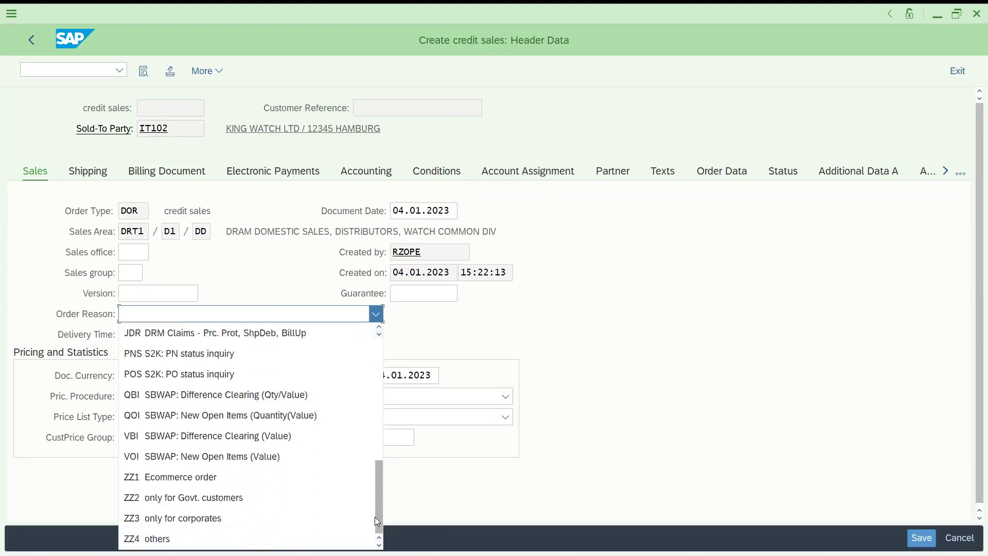
left_click(231, 481)
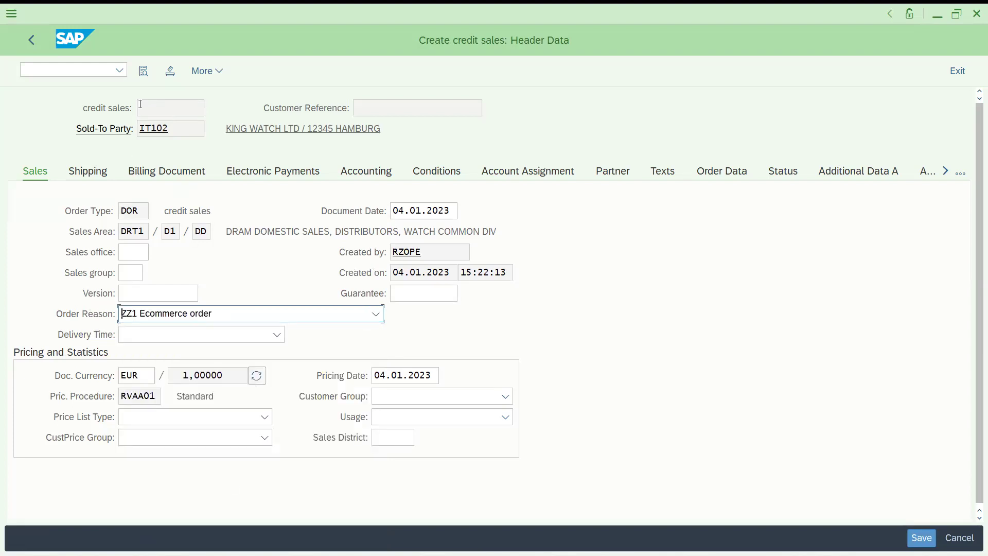
left_click(28, 43)
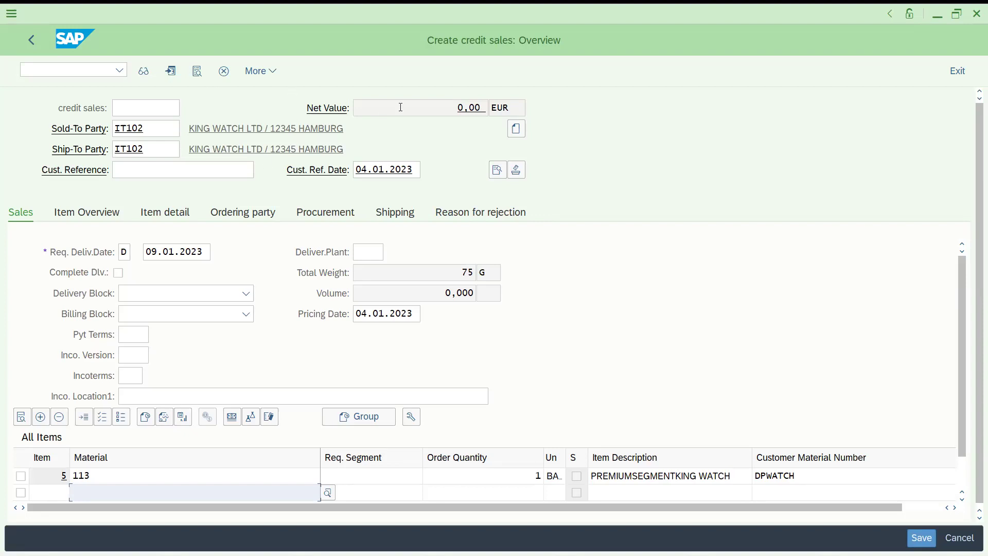
In header billing data, set Incoterms CIP, location poland and payment terms 0005
left_click(498, 172)
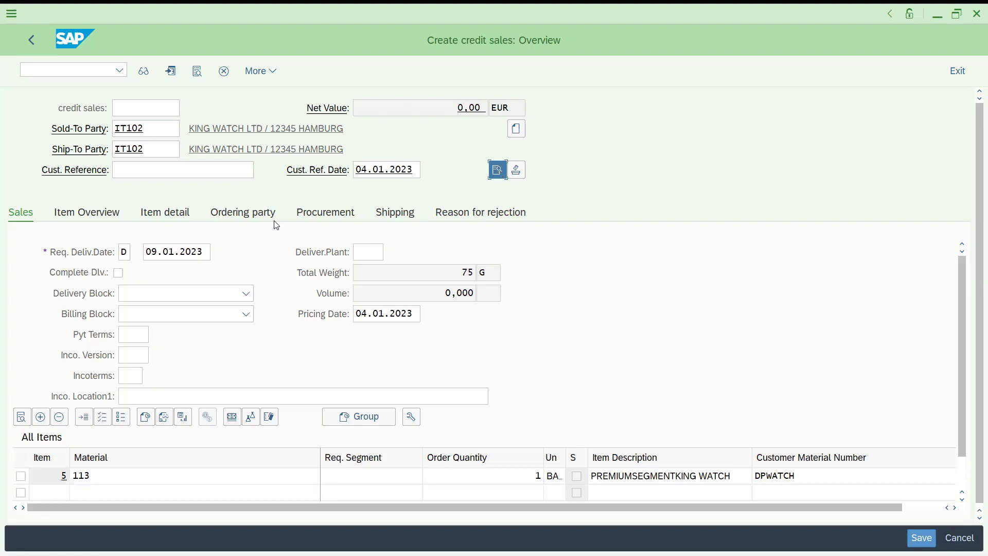
left_click(184, 172)
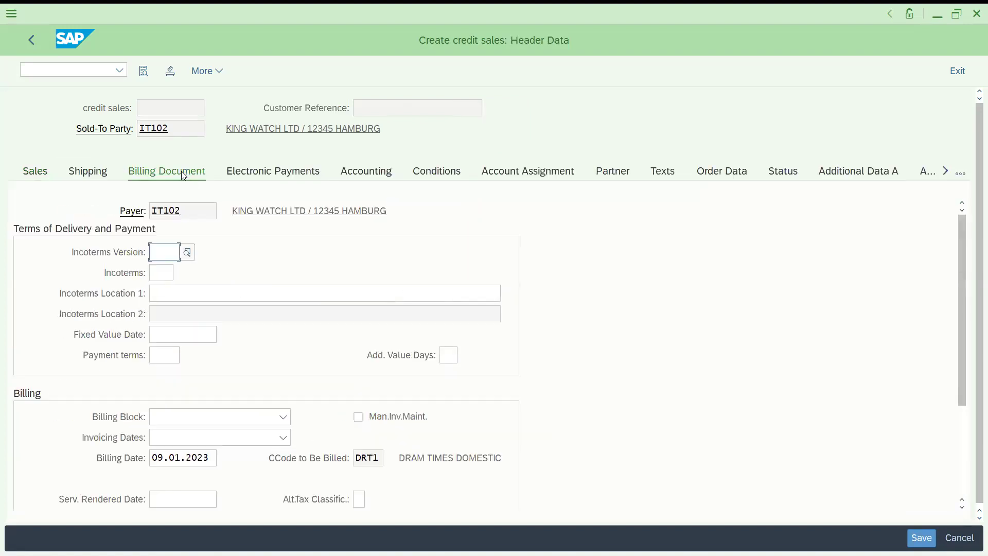
left_click(162, 272)
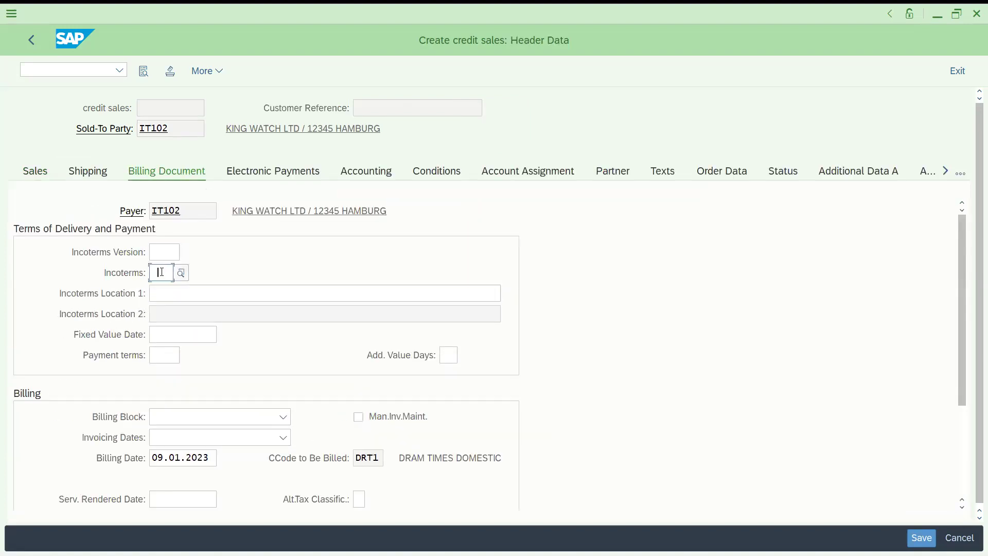
type("CIP")
key("Tab")
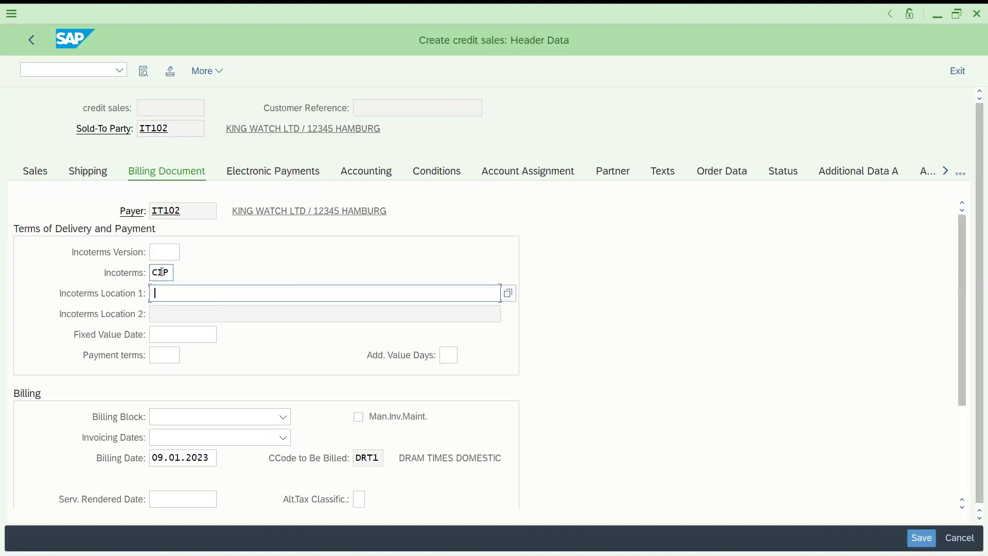
type("p")
key("BackSpace")
type("polan")
type("d")
left_click(165, 357)
left_click(166, 373)
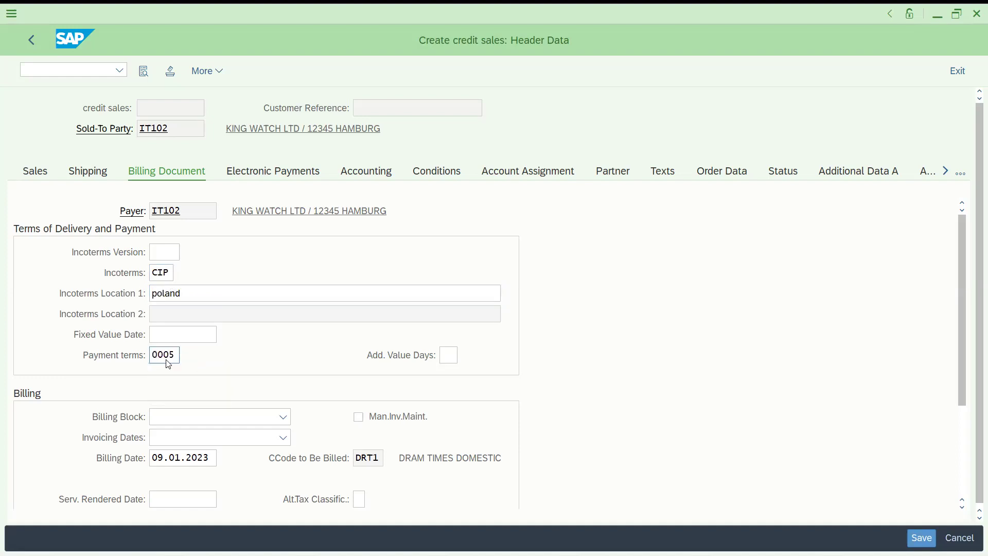
key("Return")
key("Return")
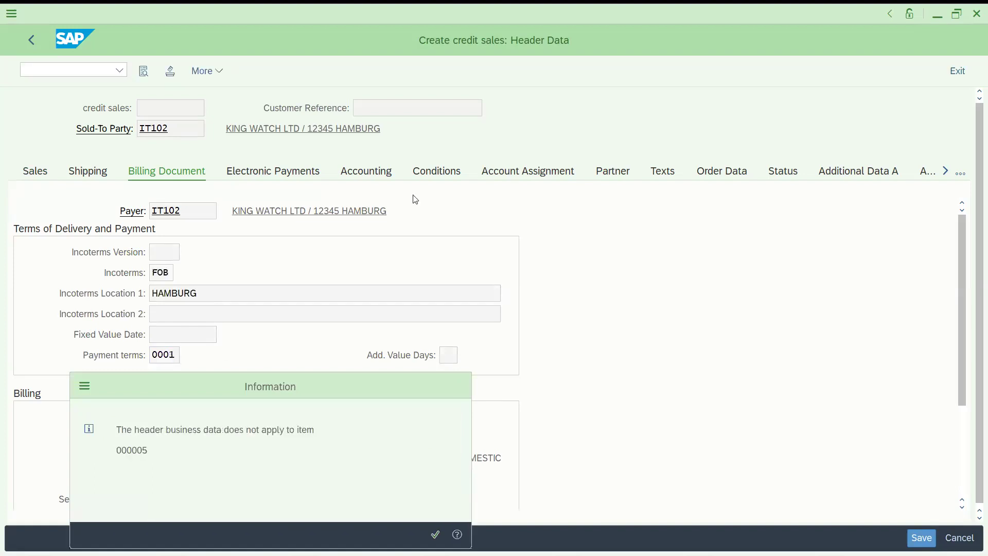
key("Return")
left_click(29, 40)
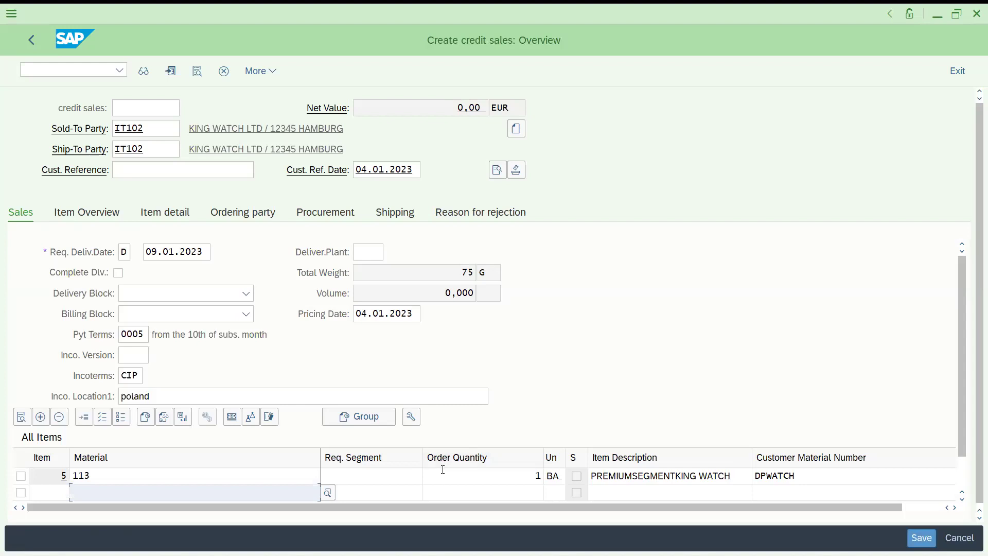
Give item 5 a PR00 price condition of 300 so net value is 300,00 EUR
double_click(442, 474)
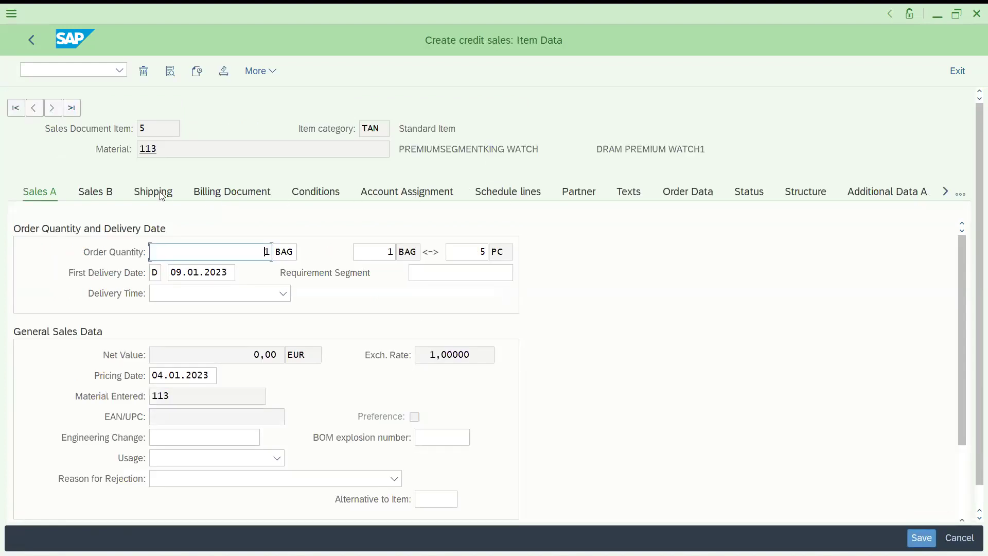
left_click(317, 194)
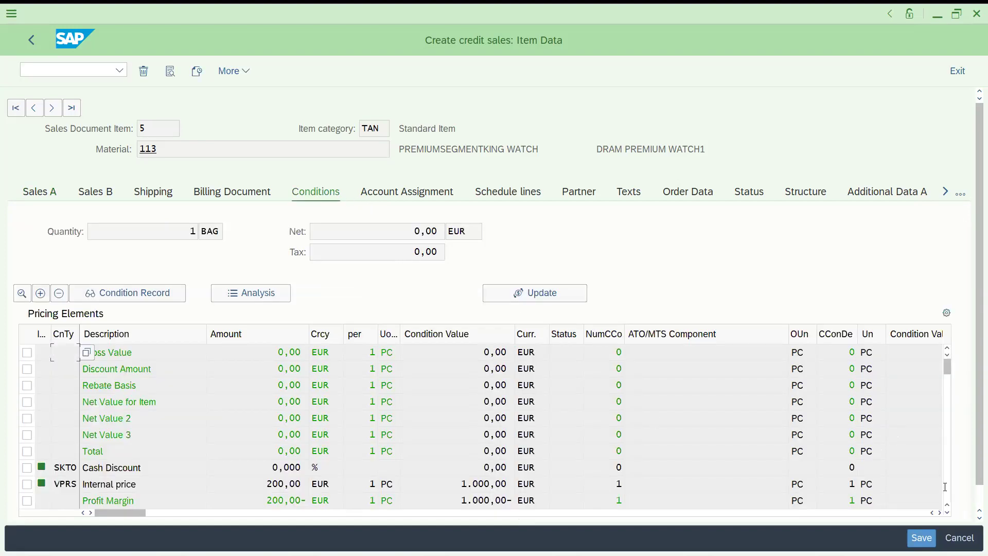
left_click(946, 487)
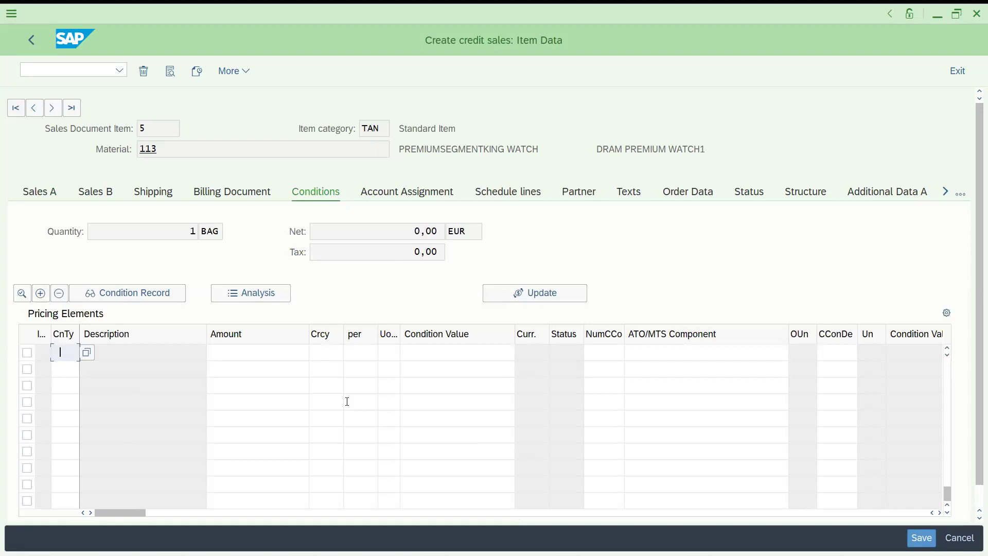
type("pr00")
key("Tab")
type("3")
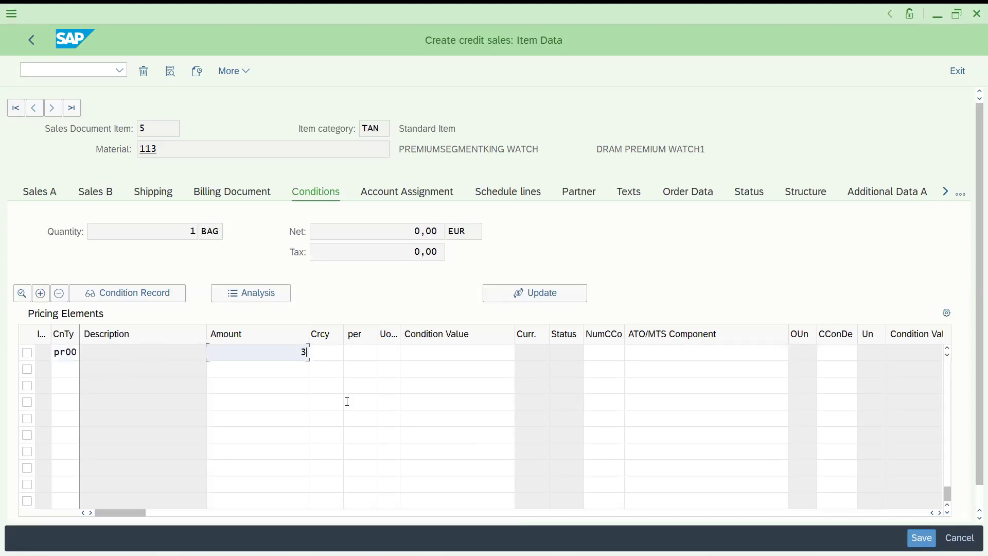
type("00")
key("Return")
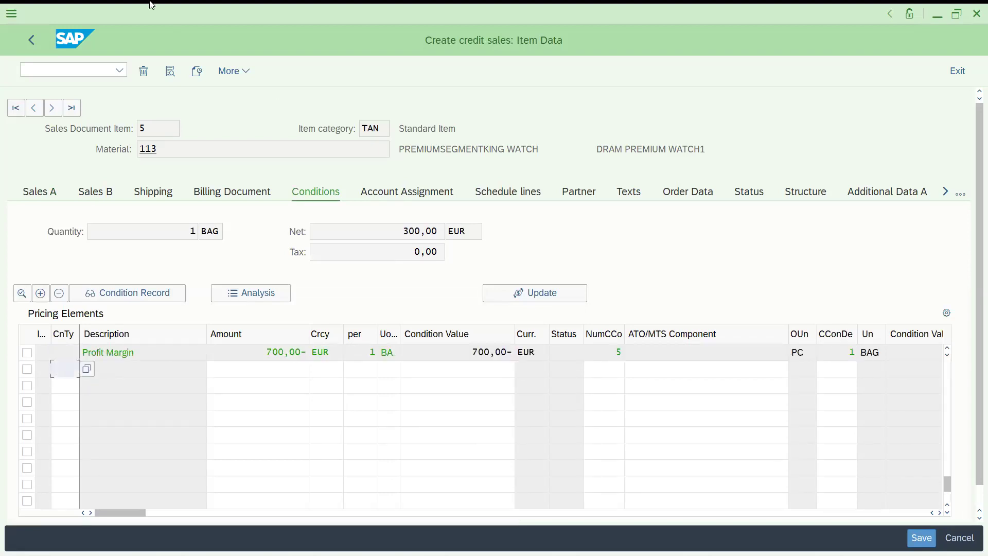
left_click(25, 48)
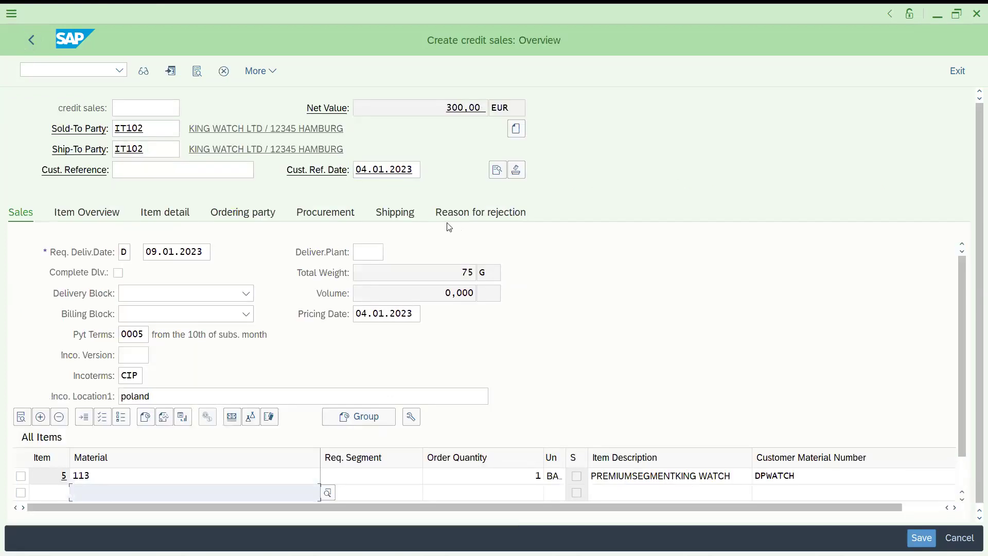
left_click(498, 170)
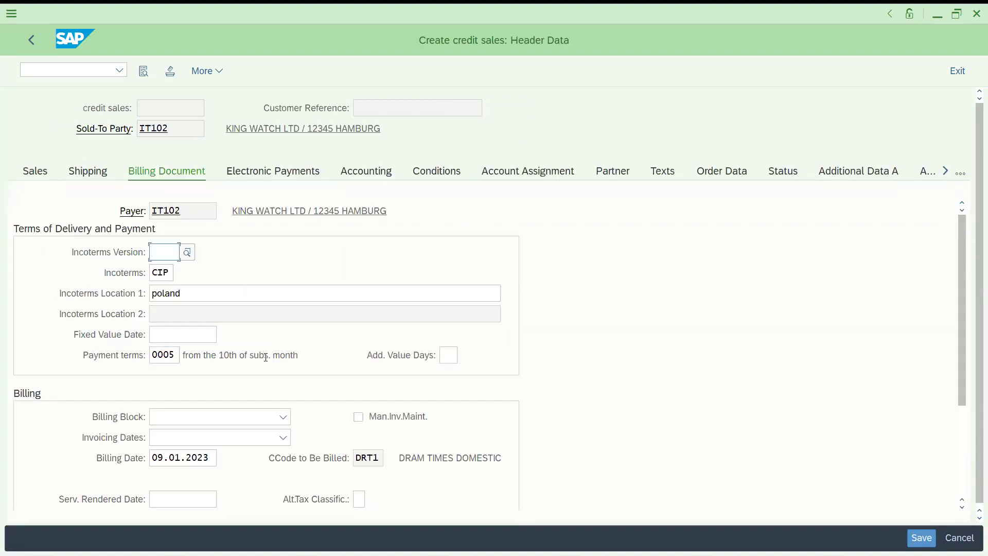
left_click(41, 177)
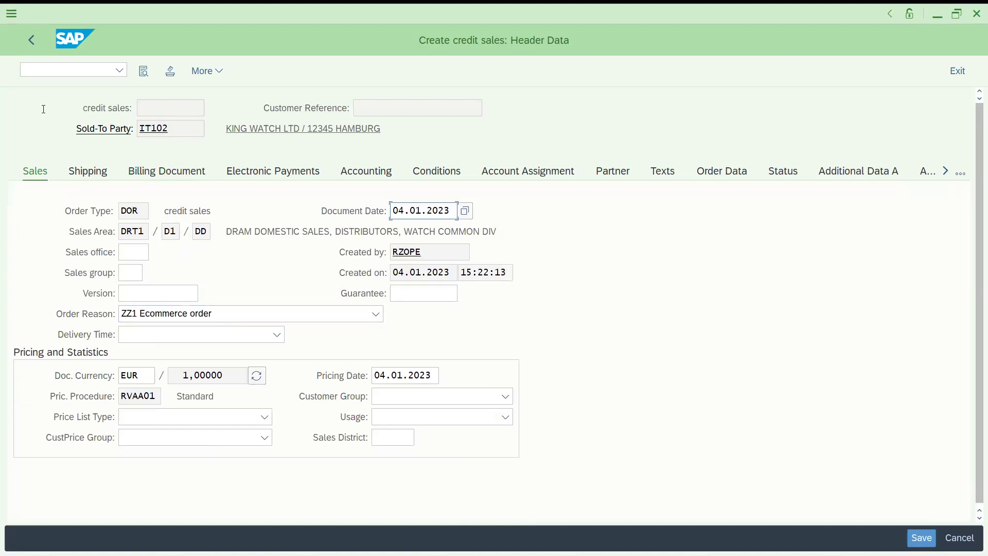
left_click(29, 40)
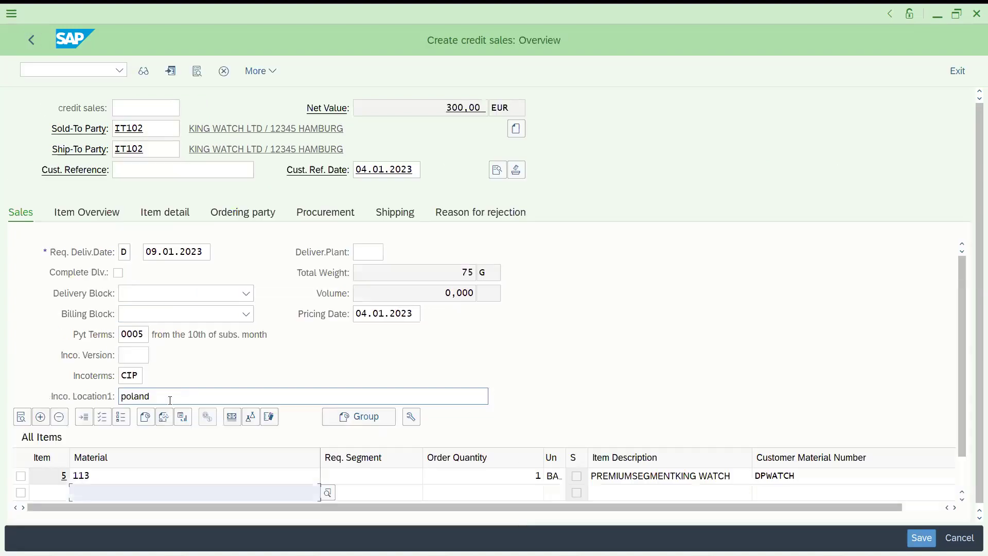
double_click(251, 476)
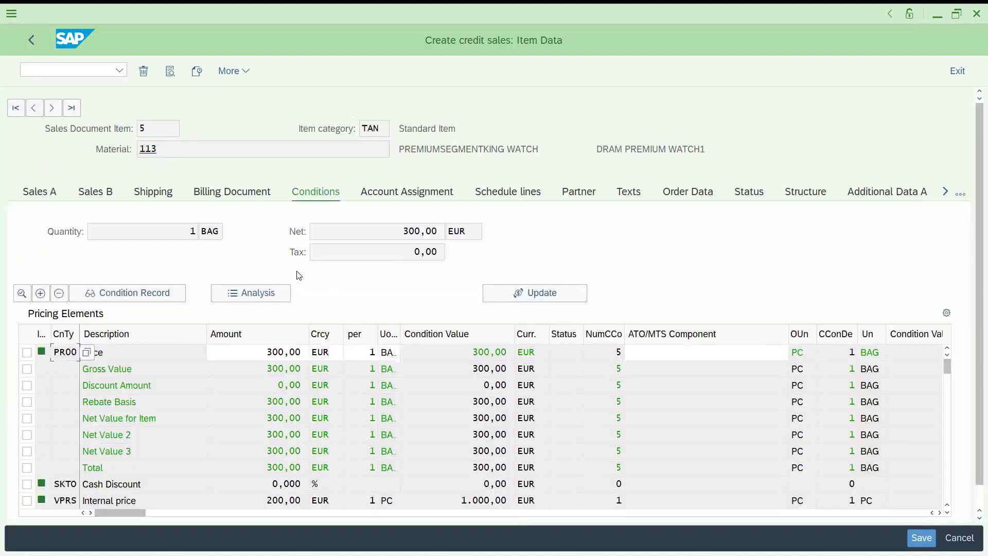
left_click(39, 192)
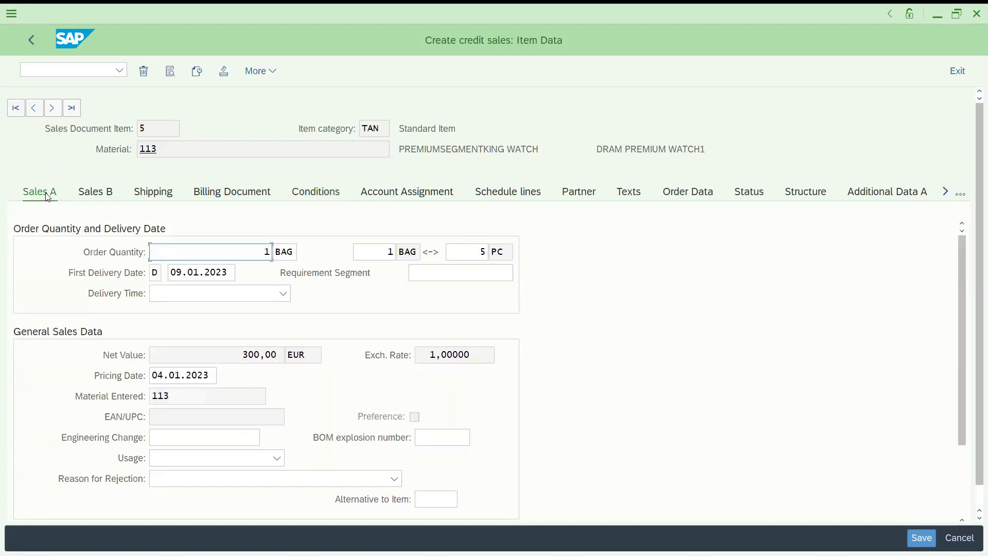
left_click(96, 192)
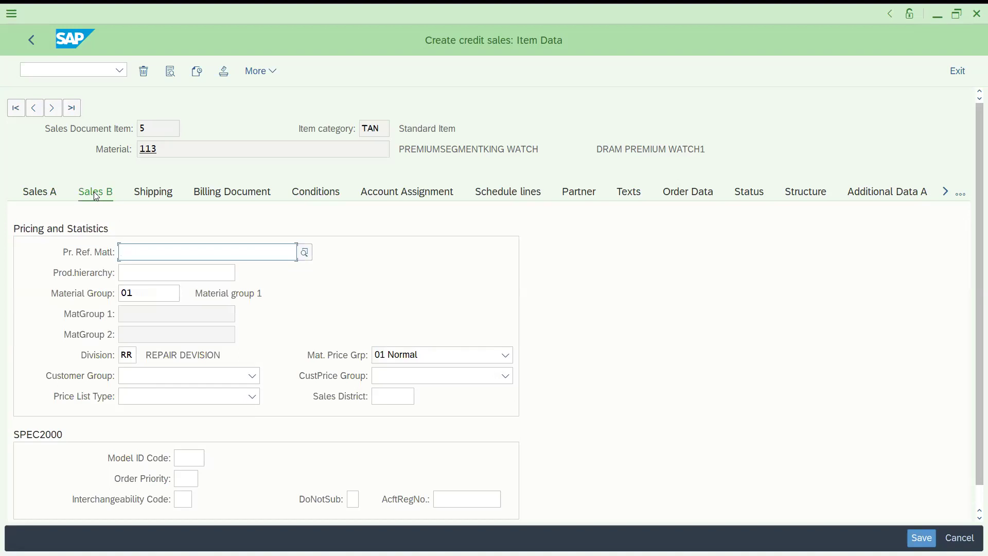
left_click(31, 41)
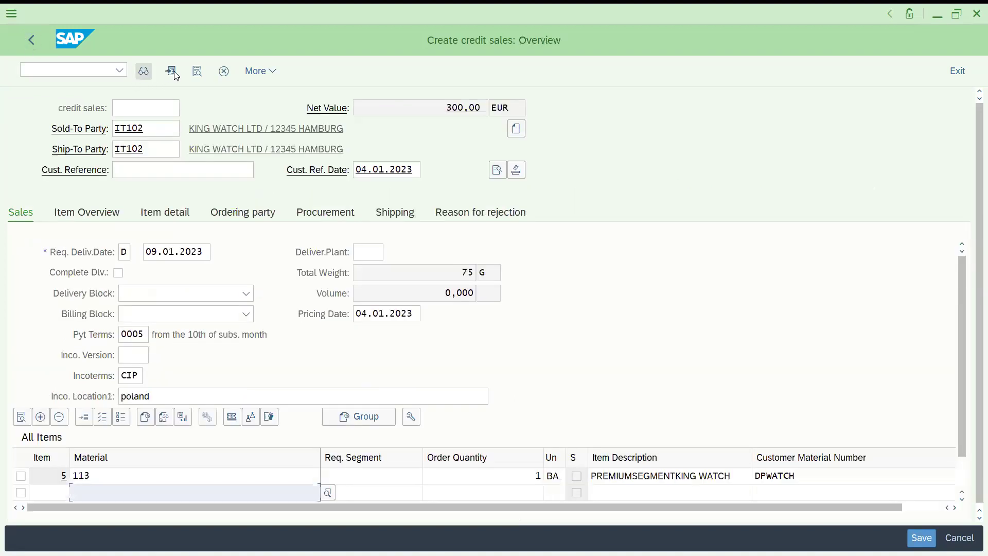
Fill the missing Customer Reference 345 and save credit sales order 145
left_click(171, 155)
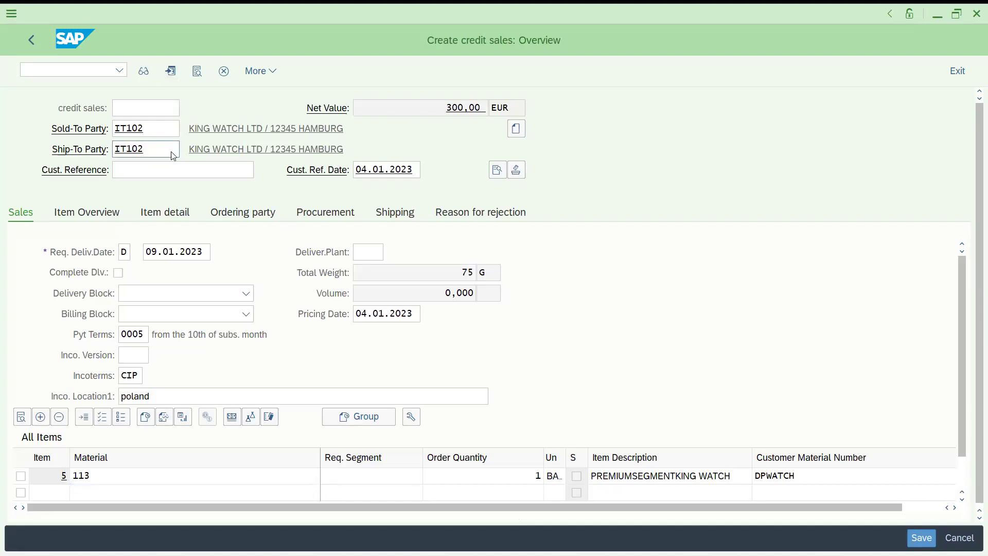
key("ctrl+s")
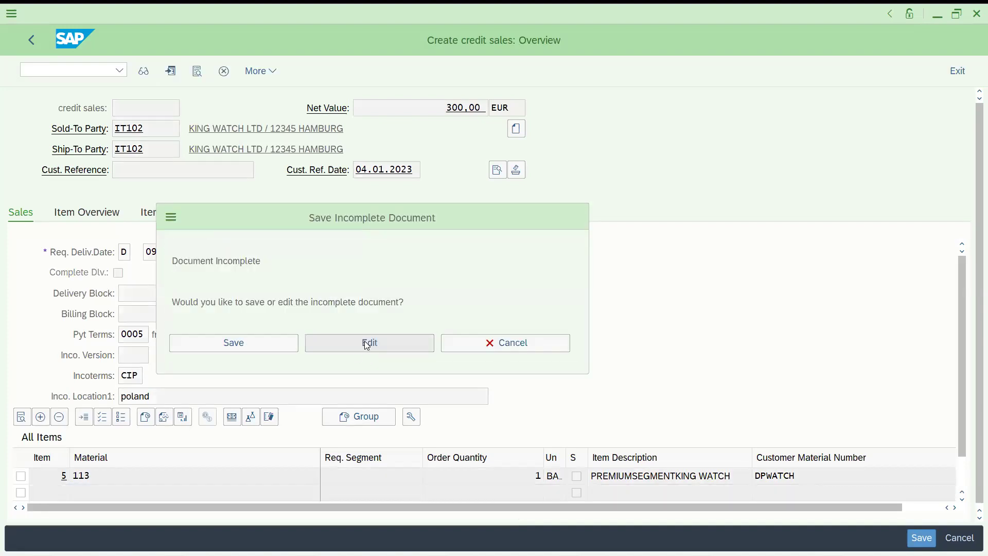
left_click(368, 342)
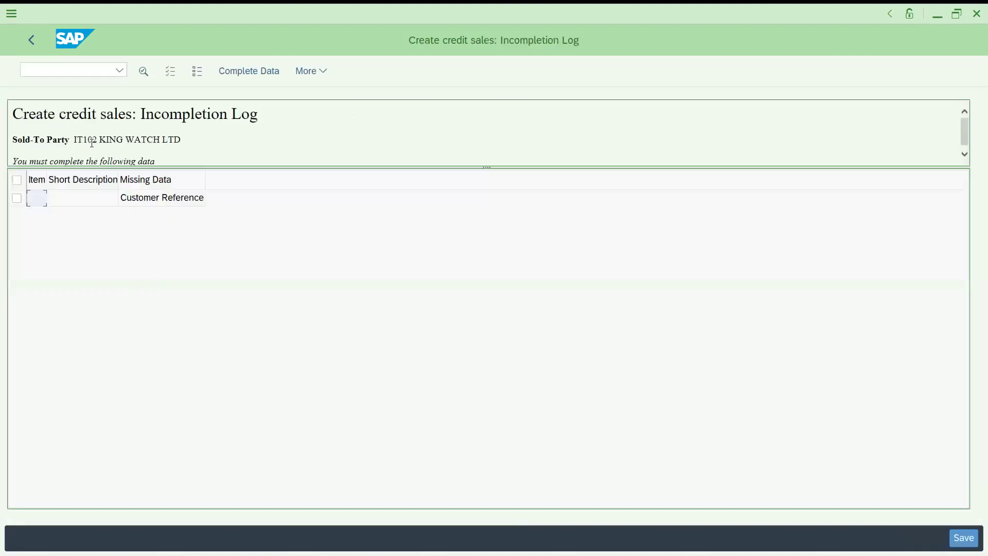
double_click(132, 206)
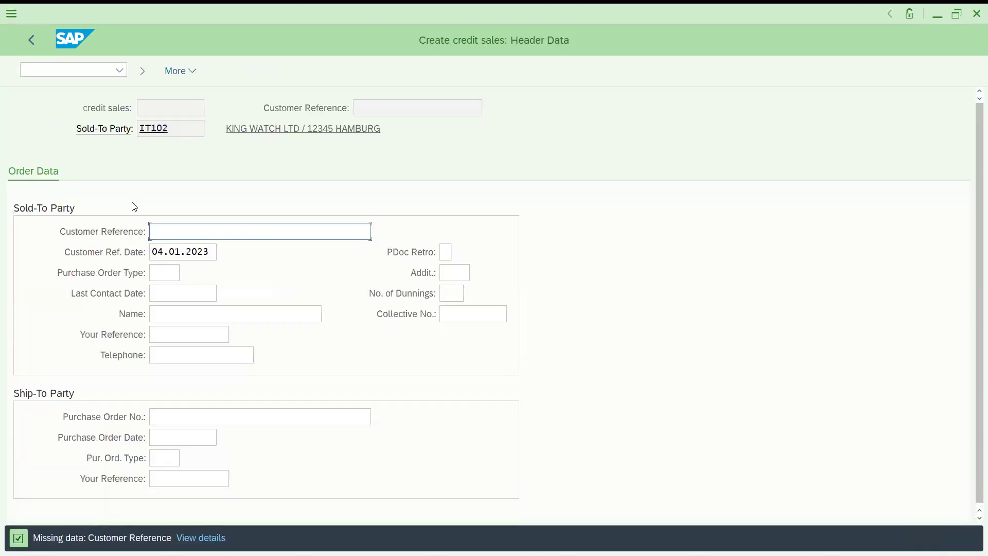
type("345")
key("Return")
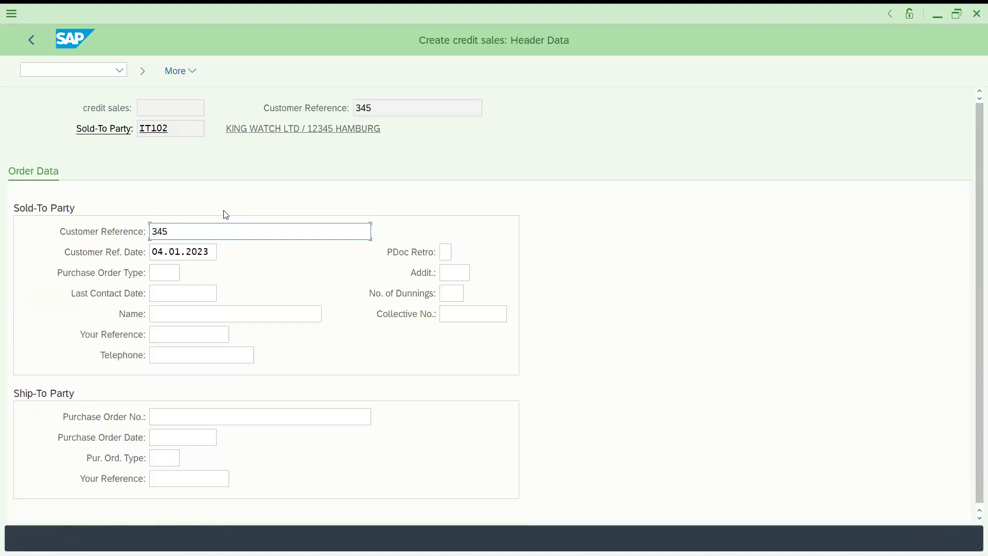
left_click(35, 39)
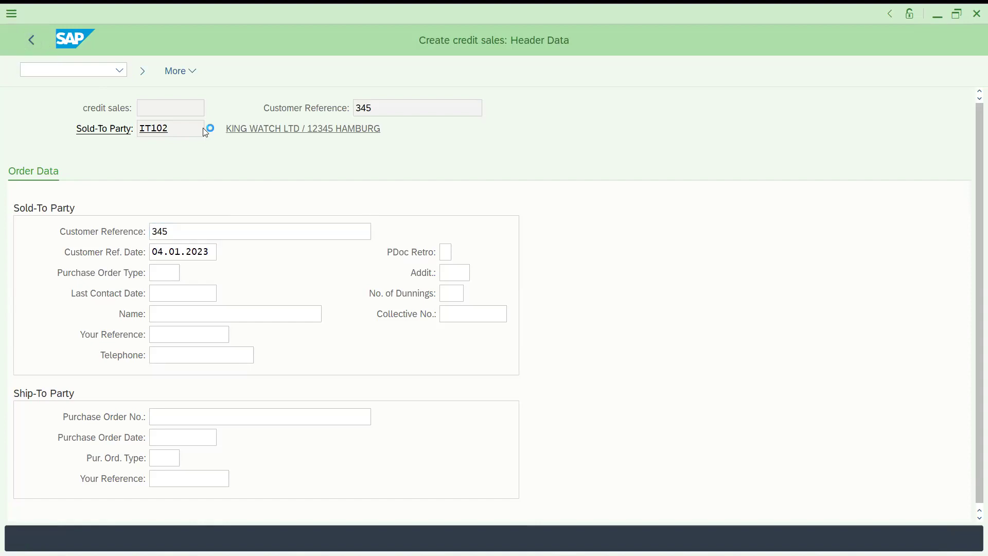
key("ctrl+s")
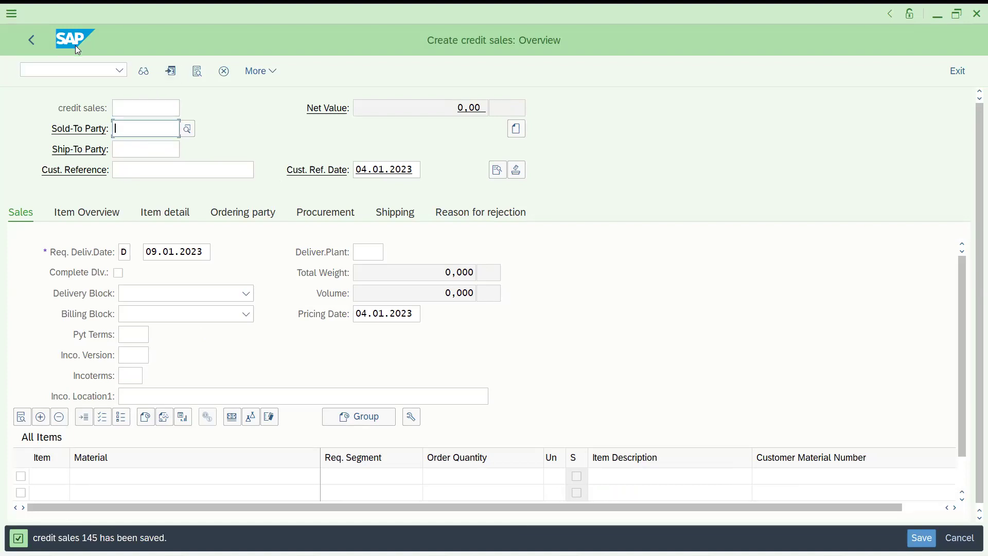
Reopen order 145 via /nva02 and check its header order reason ZZ1 unchanged
left_click(57, 71)
type("nva")
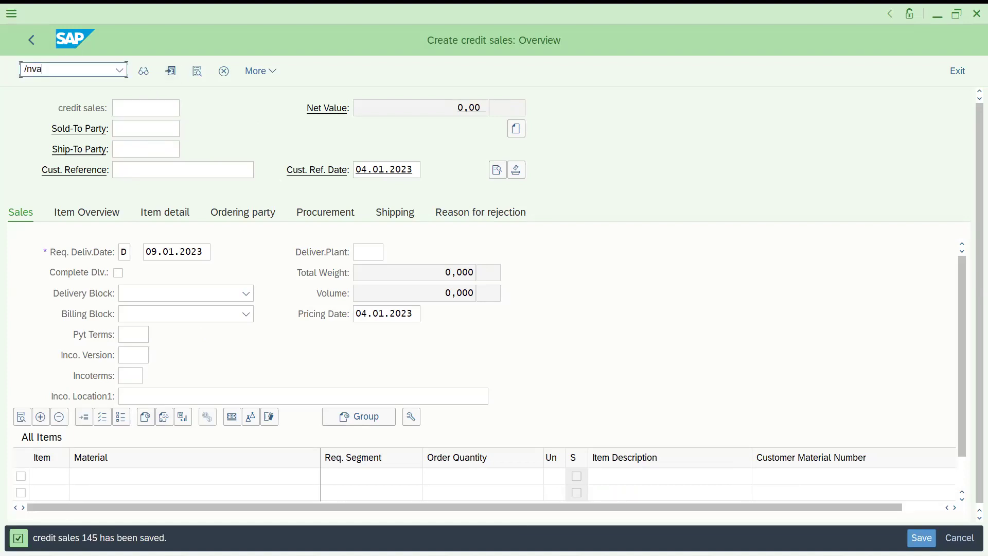
type("02")
key("Return")
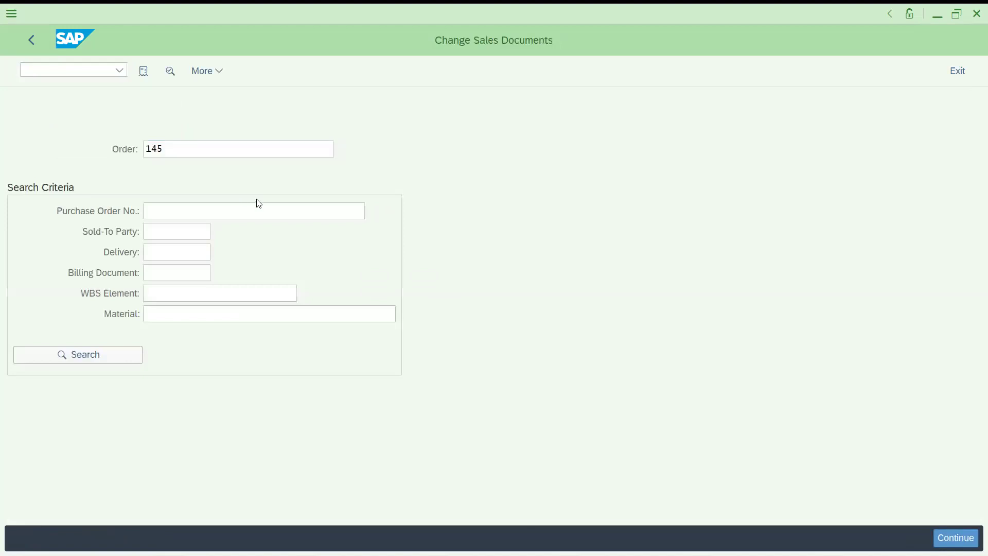
key("Return")
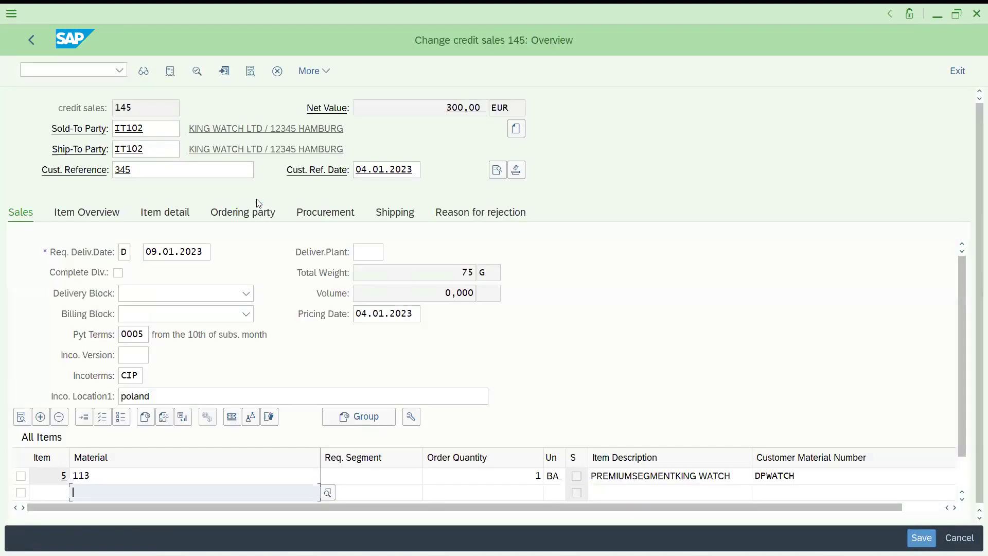
left_click(501, 173)
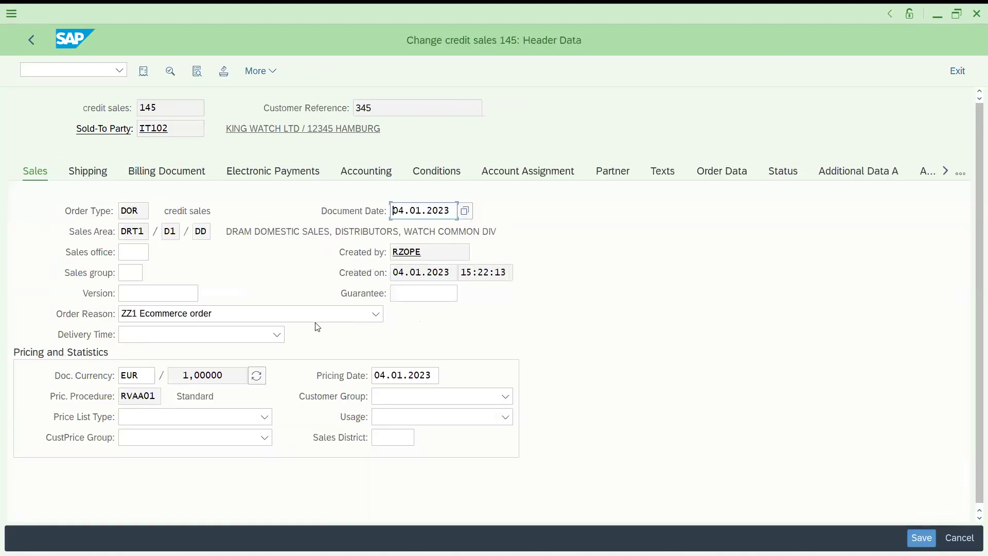
left_click(315, 319)
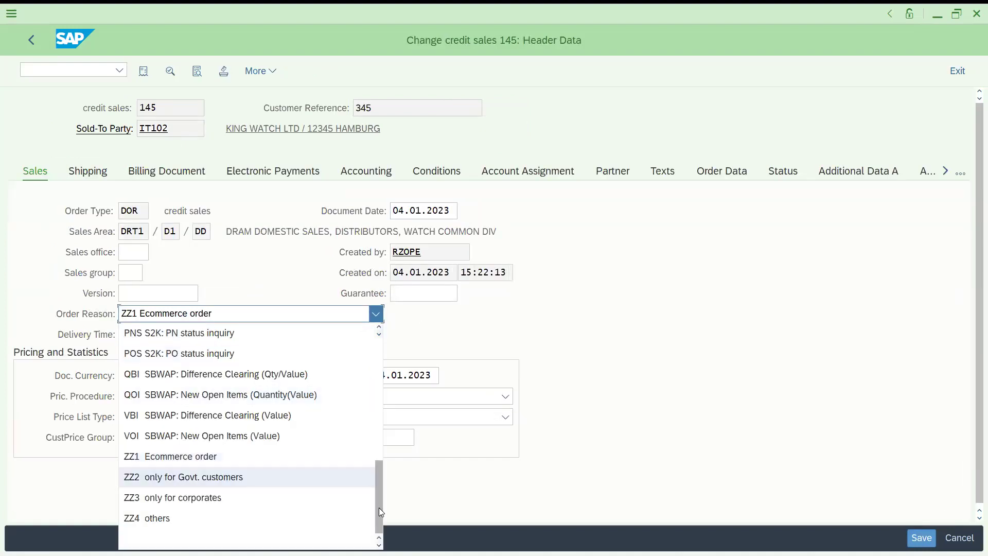
left_click_drag(380, 508, 387, 363)
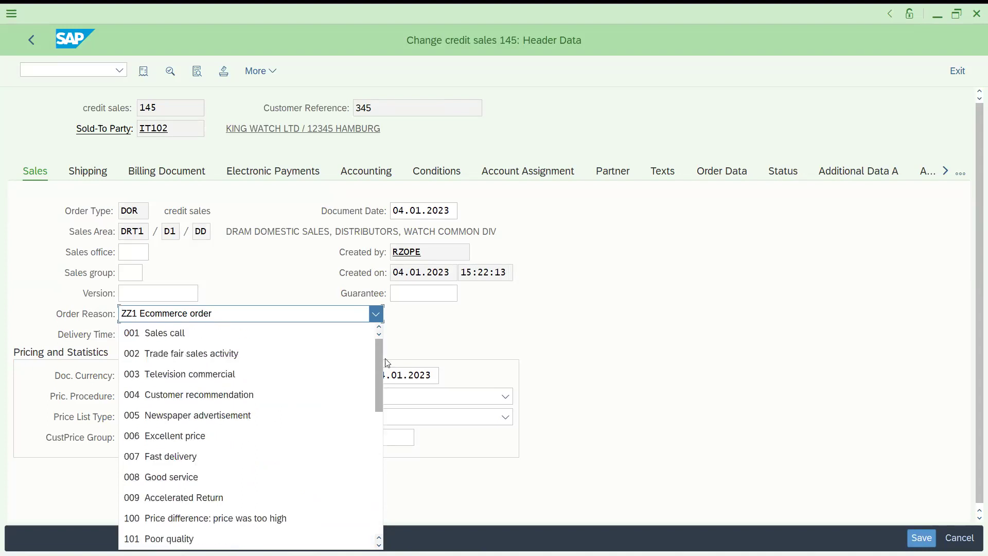
left_click(659, 372)
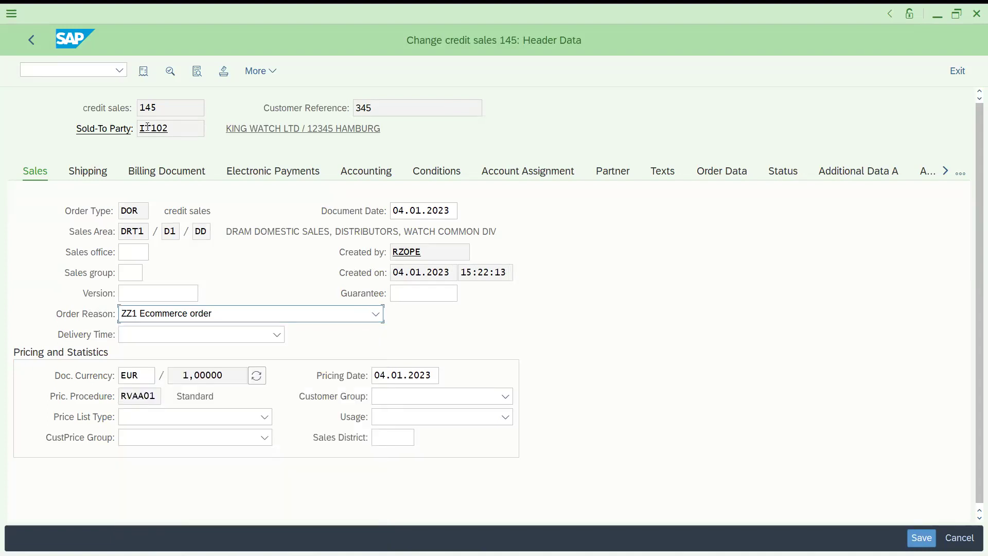
left_click(60, 69)
type("/")
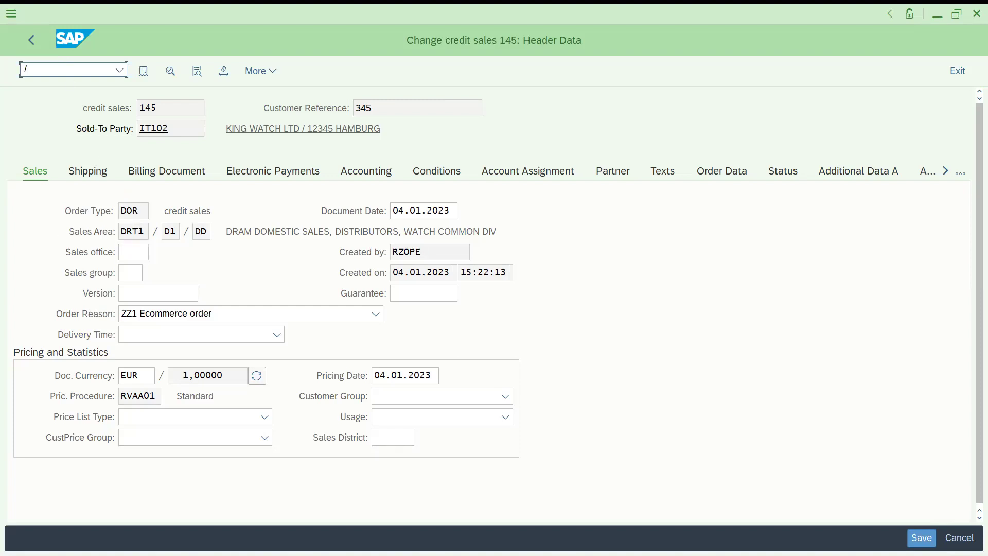
type("nspro")
Run /nspro, open the SAP Reference IMG and expand Sales and Distribution > Sales > Sales Documents
key("Return")
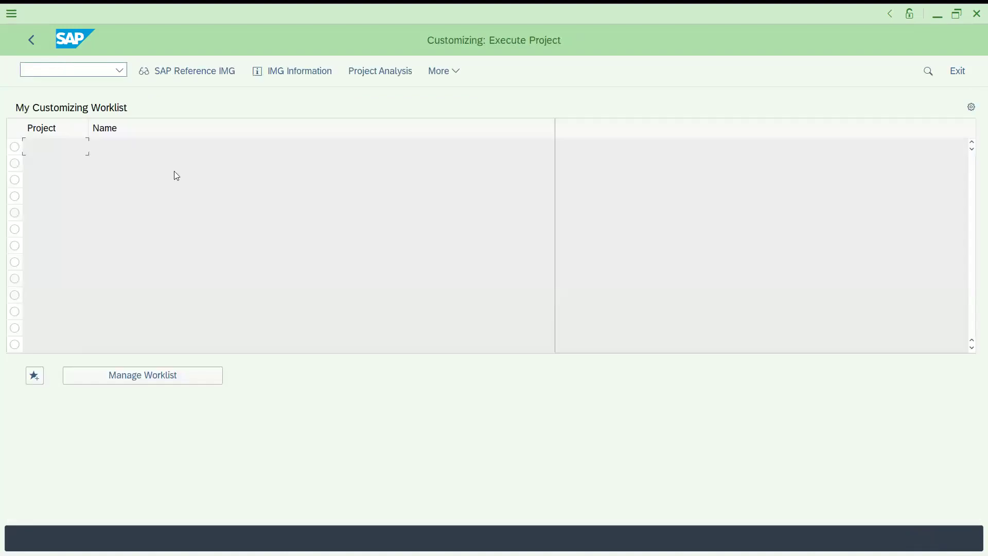
left_click(206, 68)
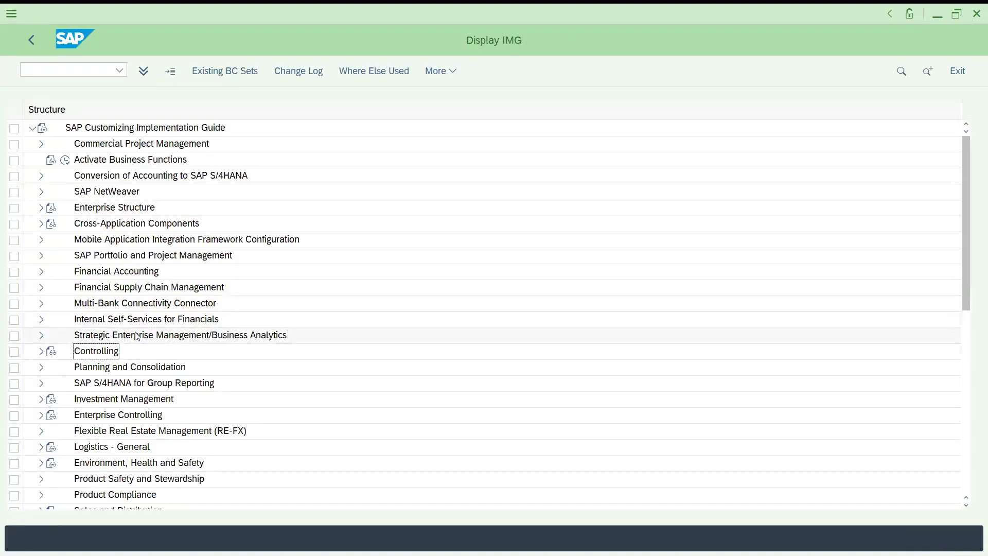
key("Down")
key("Down")
key("Down")
key("Down")
key("Down")
key("Down")
key("Down")
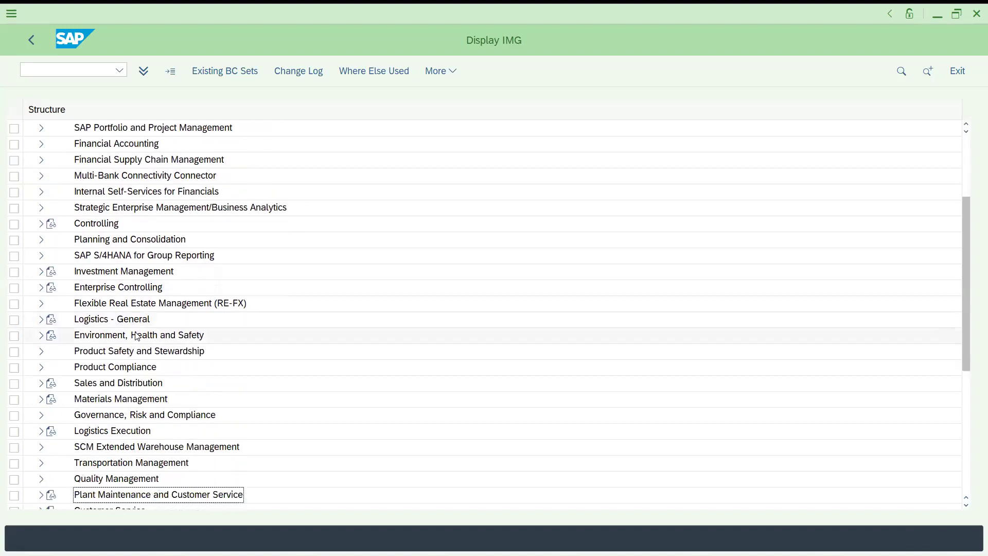
key("Down")
key("Down")
key("Down")
key("Down")
key("Up")
key("Up")
key("Up")
key("Up")
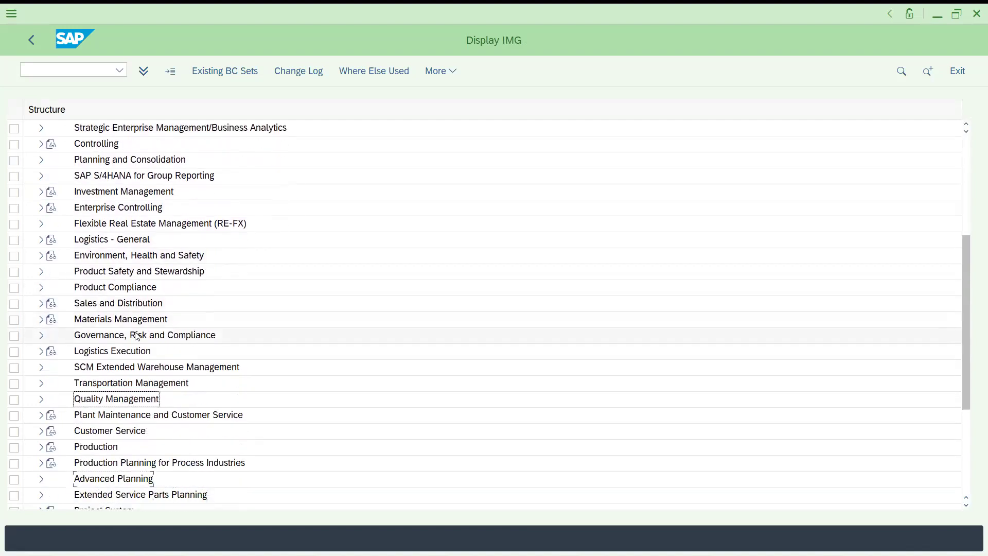
key("Up")
key("Up")
key("Up")
key("Up")
key("Up")
key("Right")
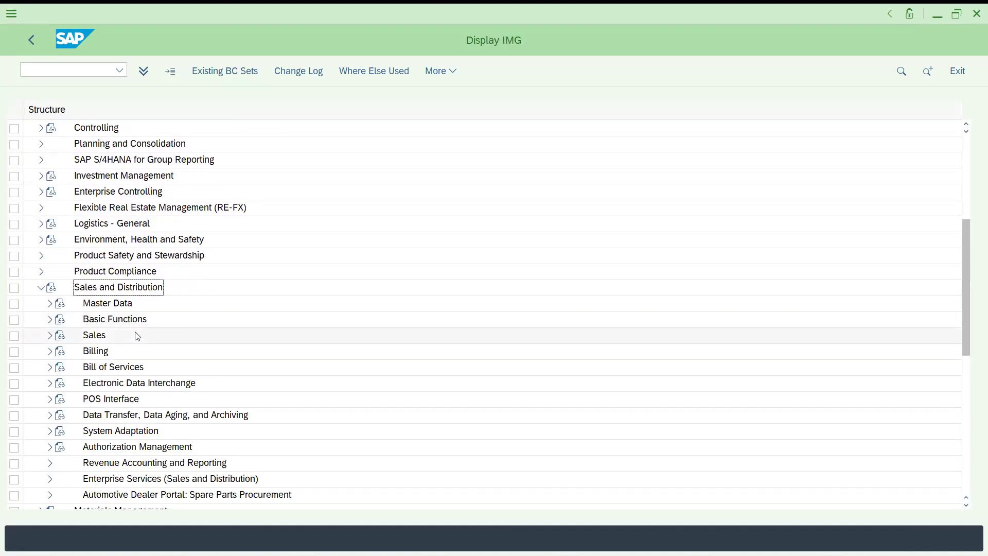
left_click(137, 336)
key("Right")
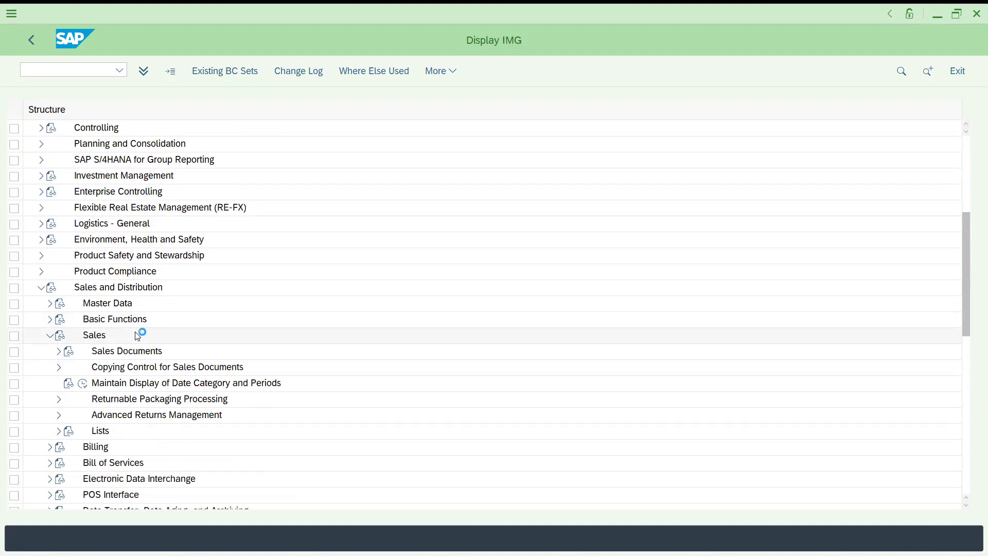
key("Down")
key("Right")
Under Sales Document Header, execute Assign Sales Document Types and Sales Organizations to Order Reasons
key("Down")
key("Down")
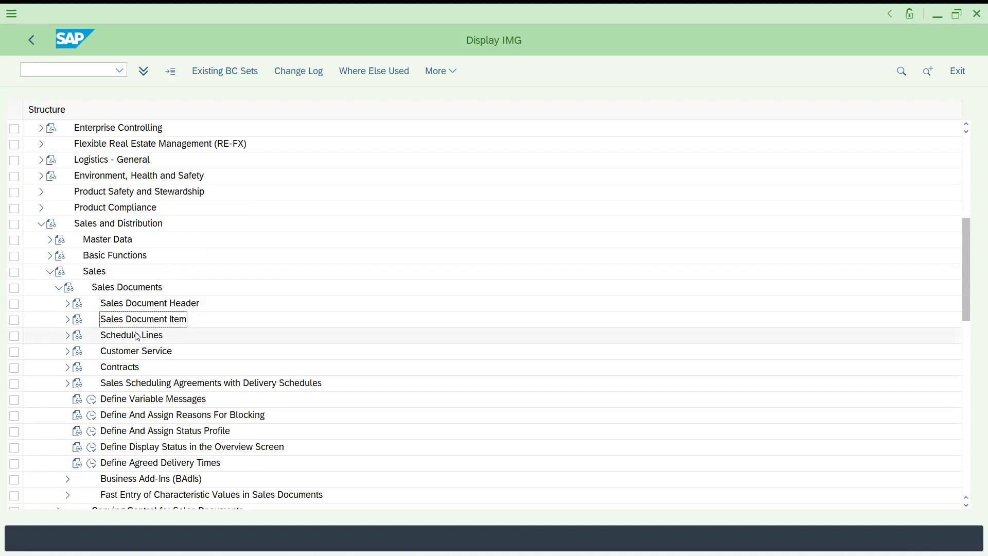
key("Up")
key("Right")
key("Down")
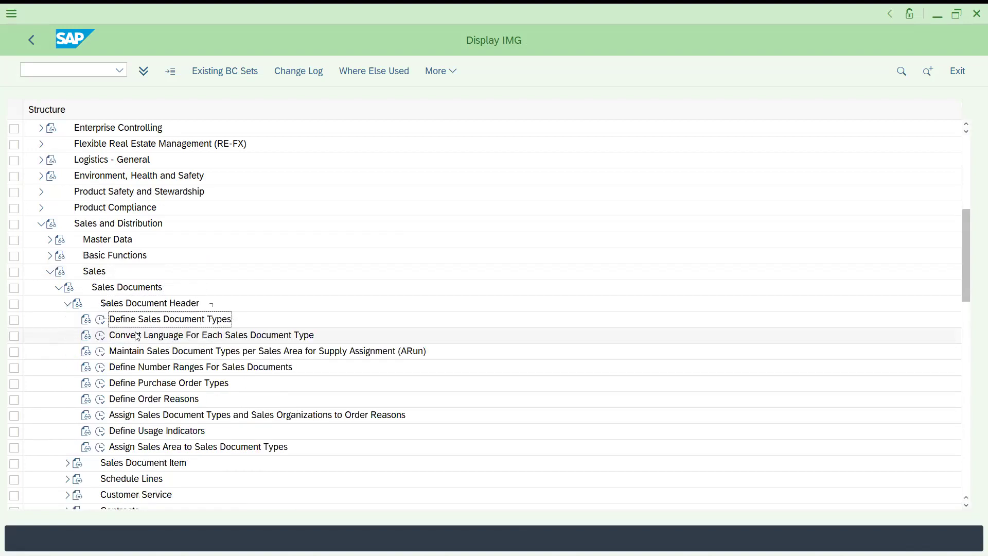
key("Down")
key("Down")
key("Down")
key("Down")
key("Down")
key("Down")
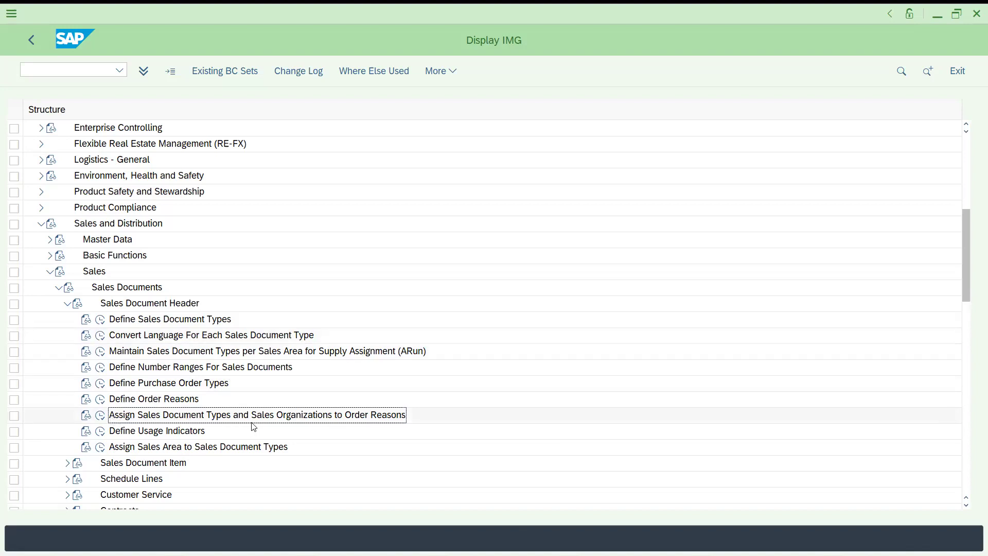
left_click(100, 415)
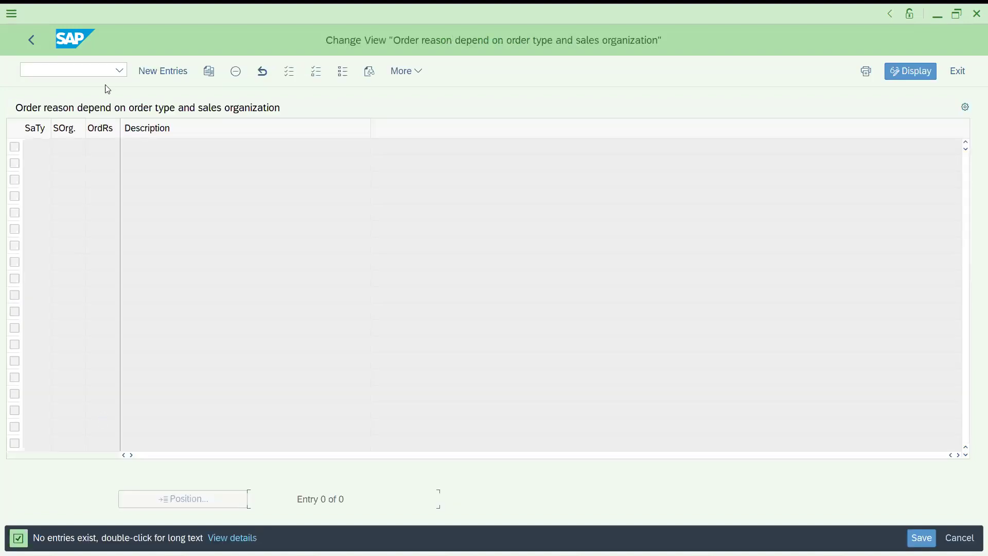
Start new entries and fill the first rows with order type DOR, sales organization DRT1 and order reasons
left_click(177, 67)
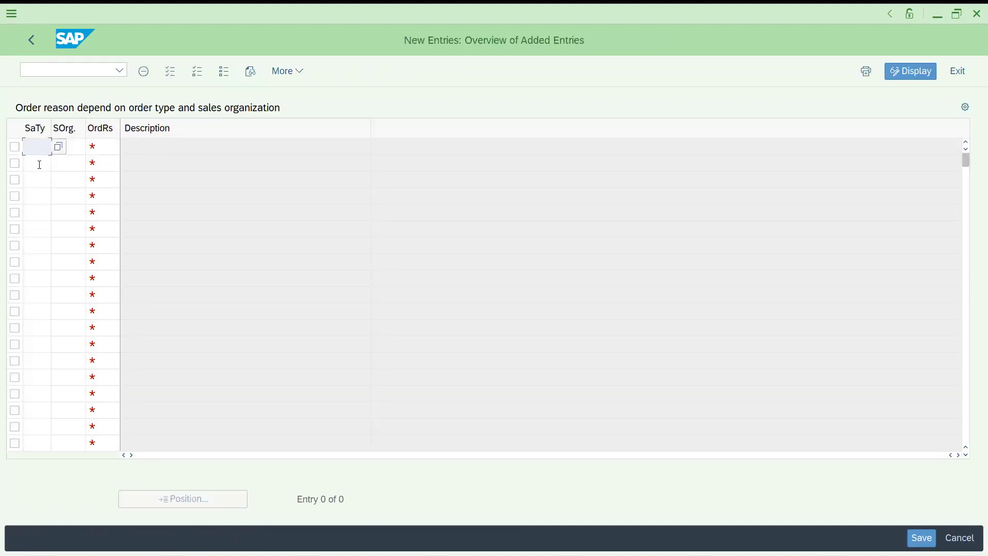
type("dor")
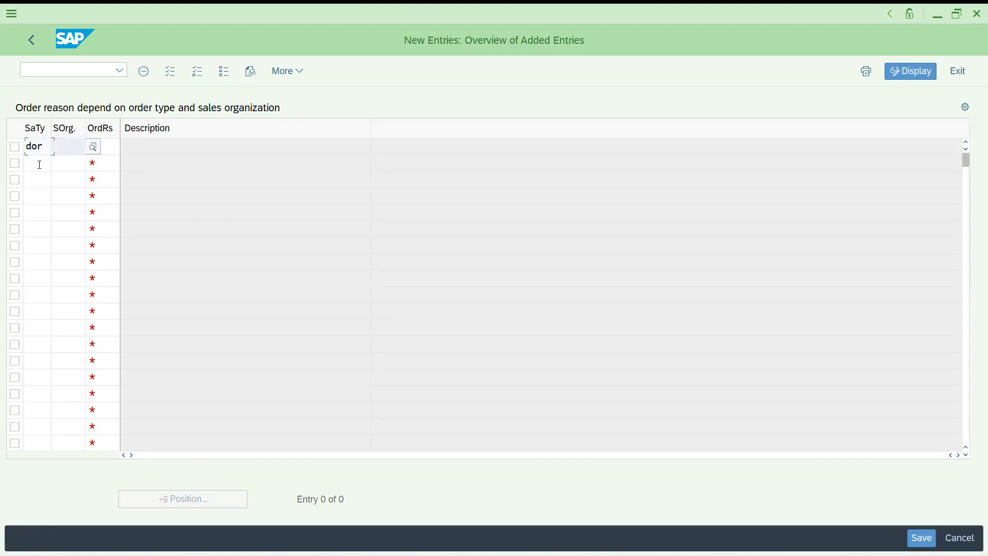
type("dr")
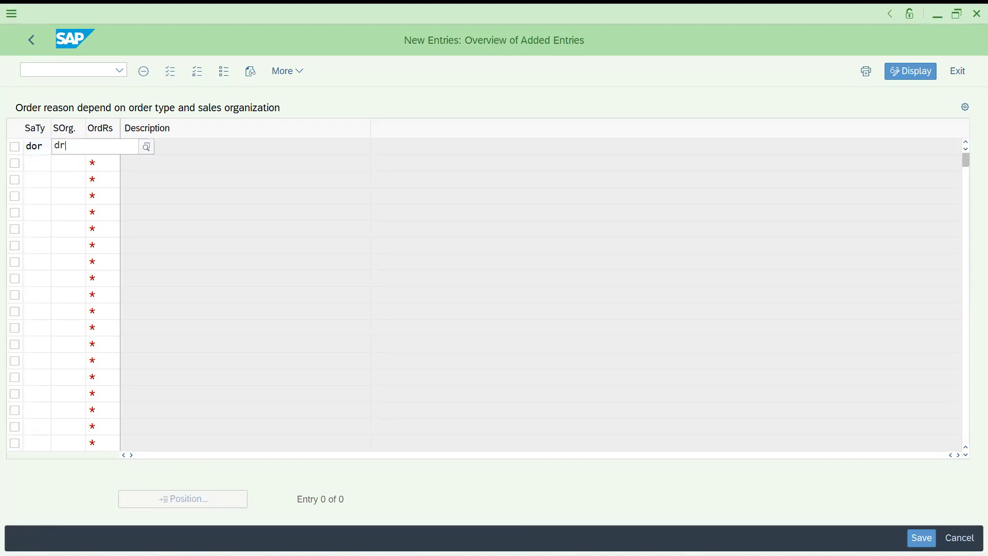
type("t")
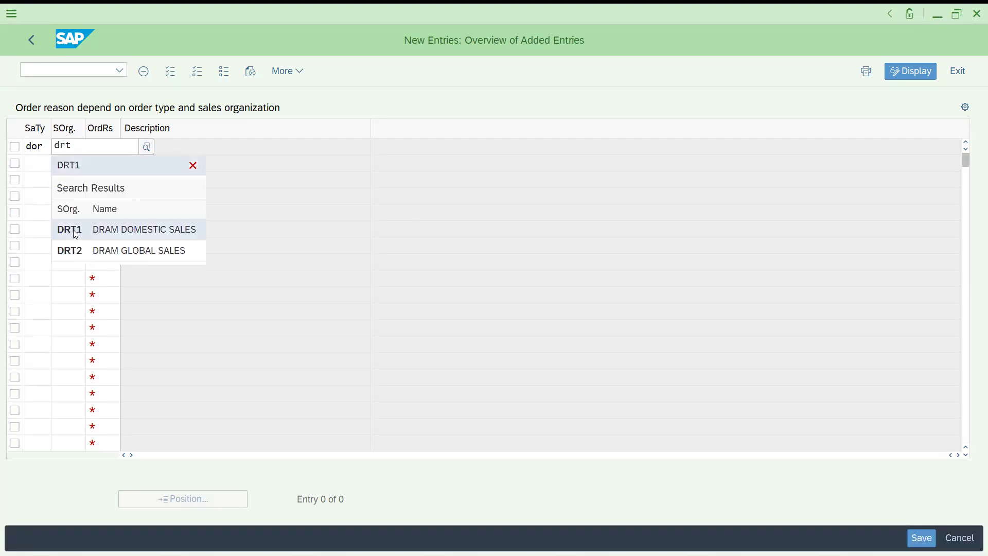
left_click(74, 234)
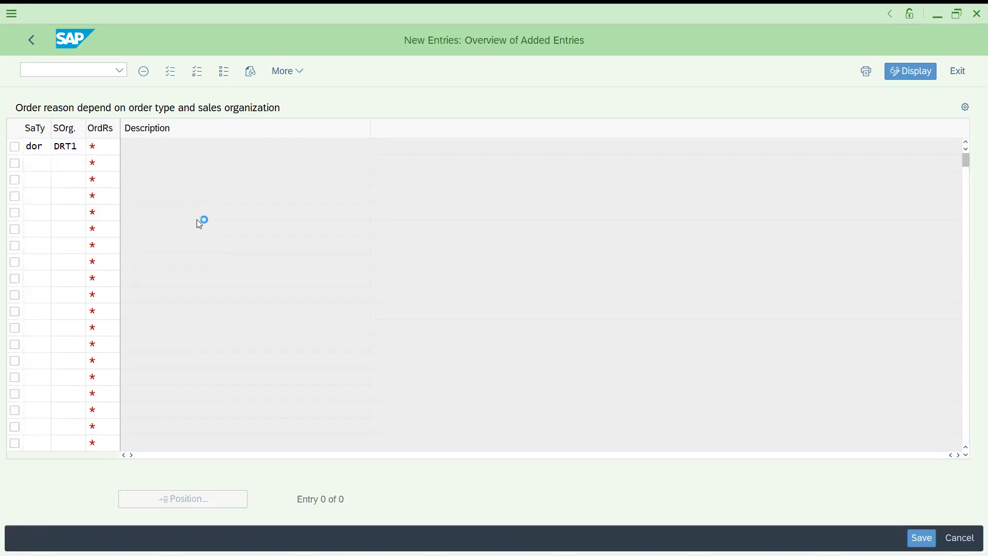
left_click(111, 248)
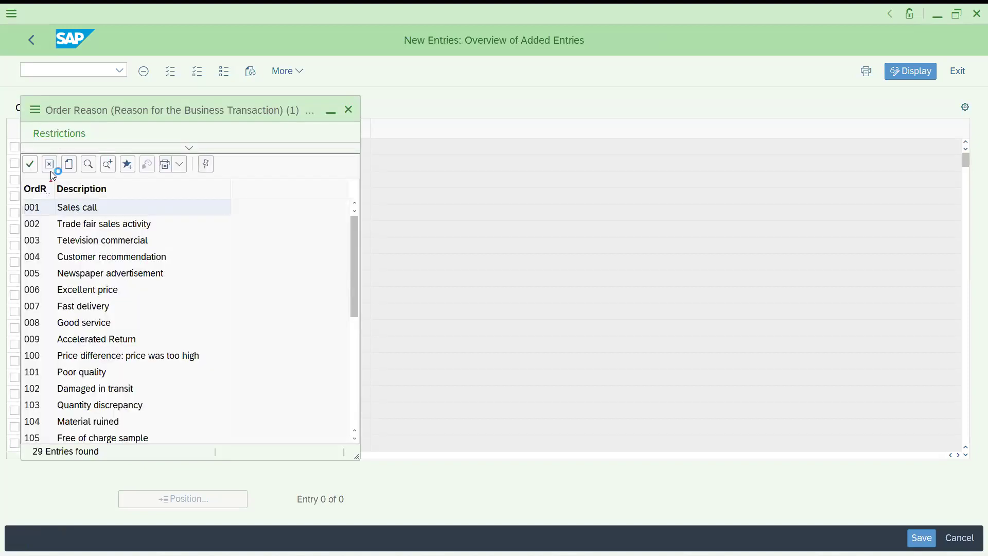
left_click(30, 164)
type("dor")
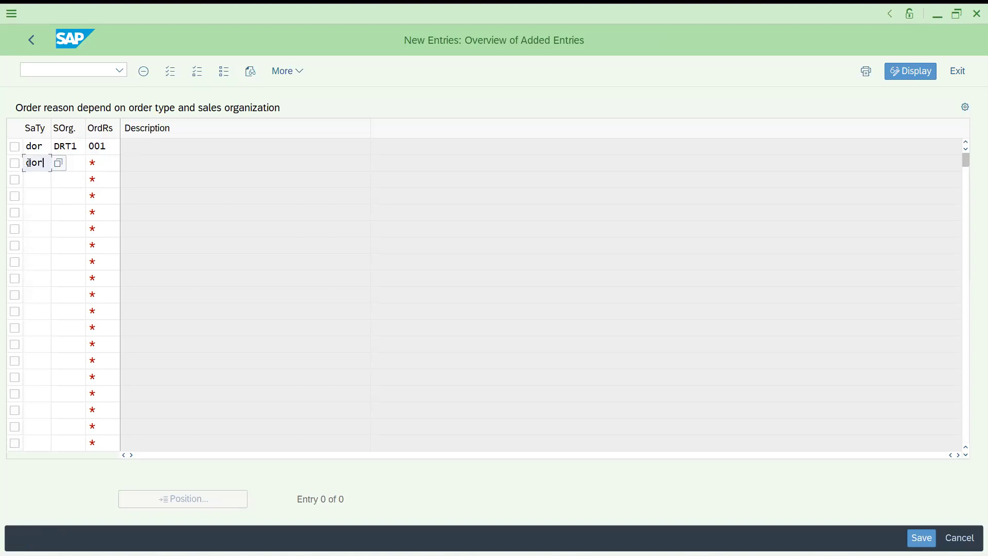
key("Tab")
type("drt")
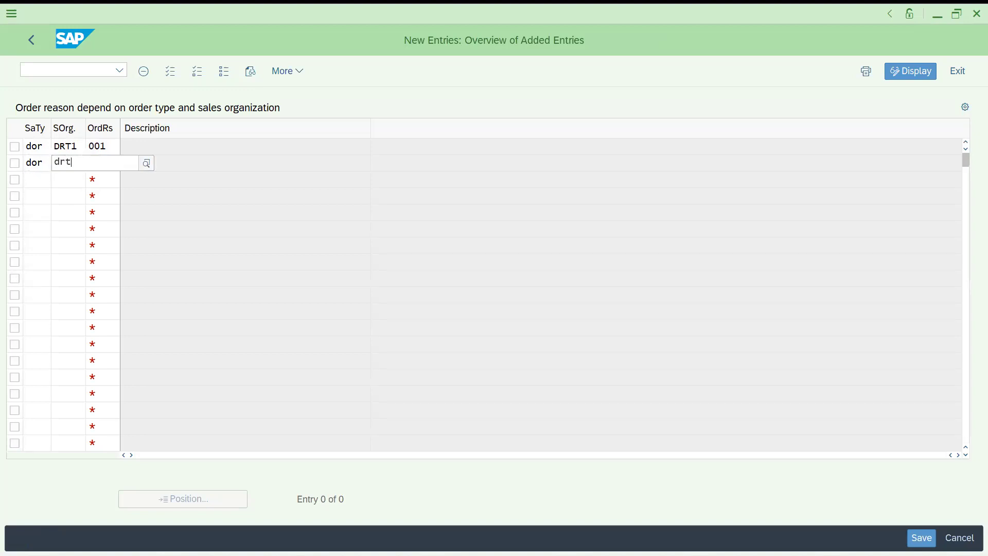
type("1")
key("Tab")
type("zz1")
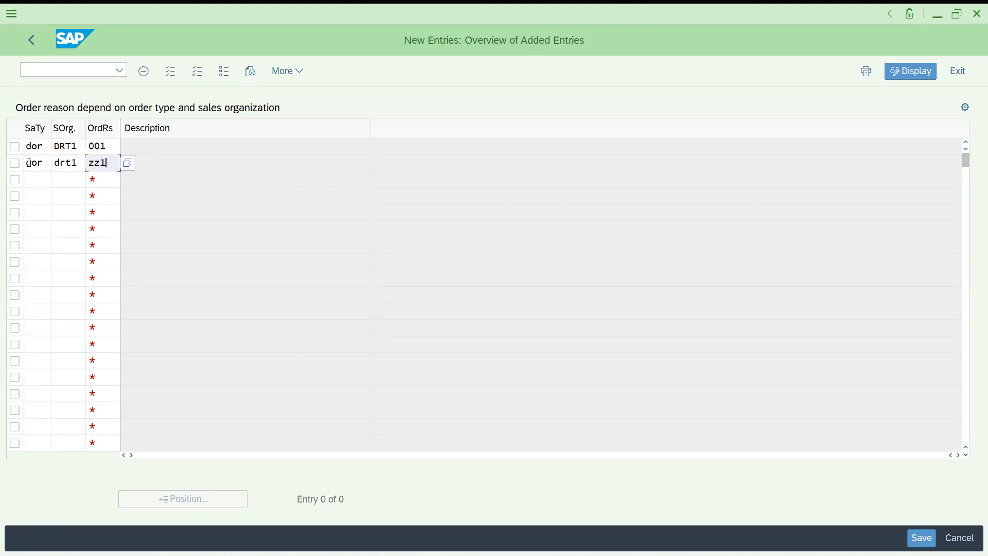
left_click(35, 177)
type("d")
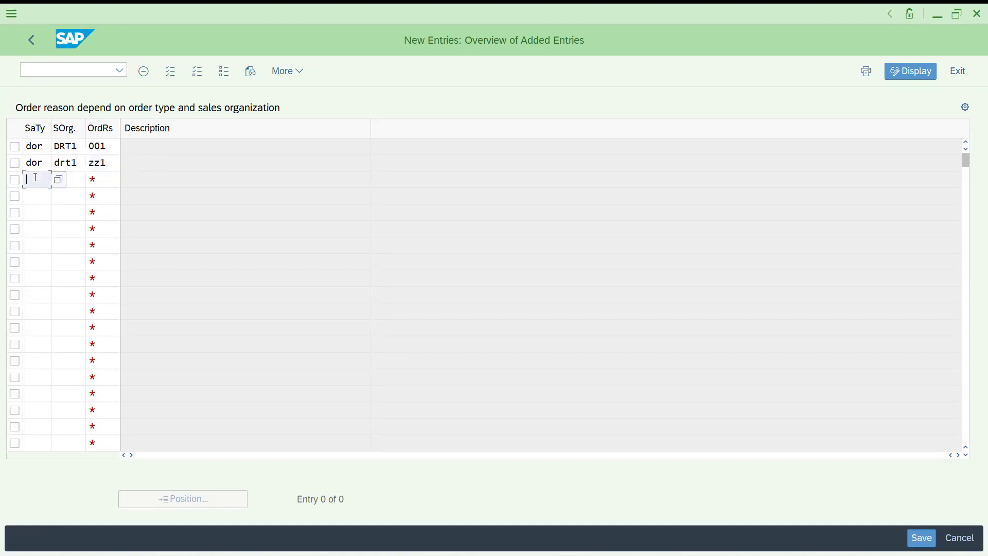
type("or")
key("Tab")
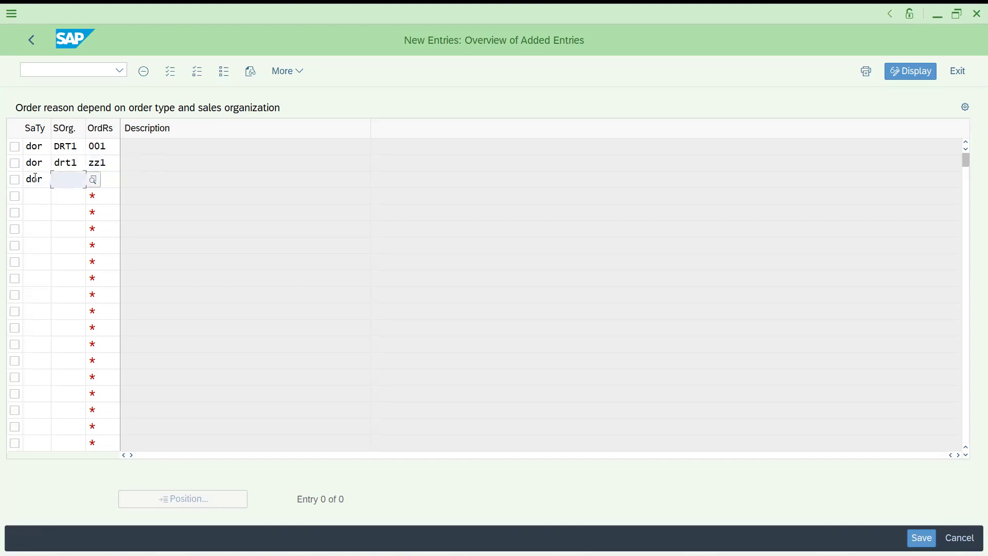
type("drt1")
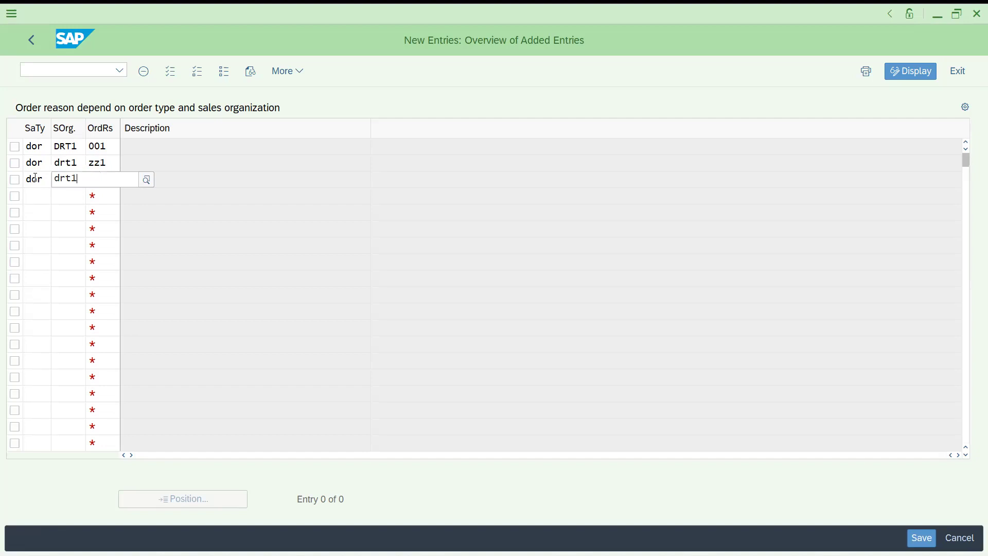
key("Tab")
type("zz2")
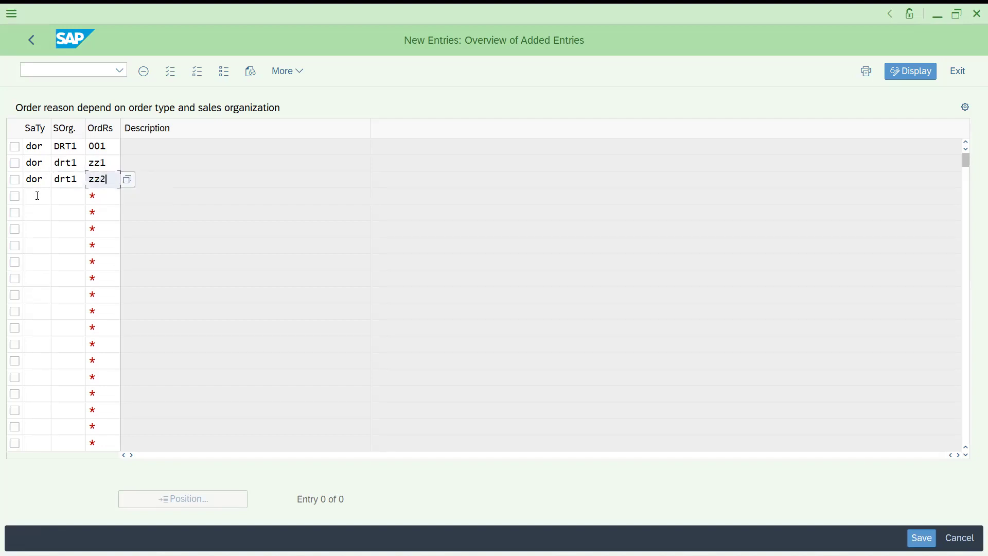
Complete the remaining DOR/DRT1 rows through ZZ4, save, and confirm the customizing request
left_click(37, 195)
type("dor")
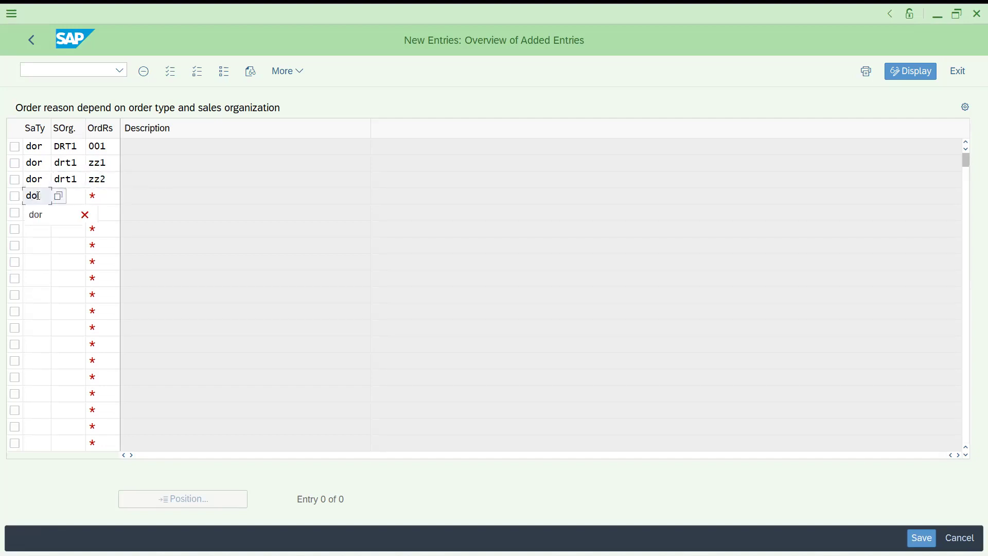
key("Escape")
key("Tab")
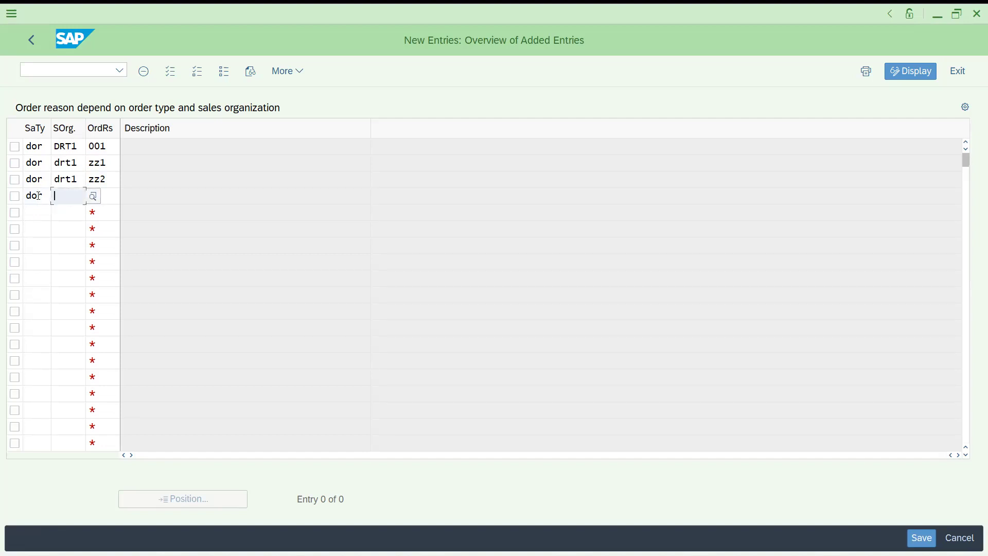
type("drt")
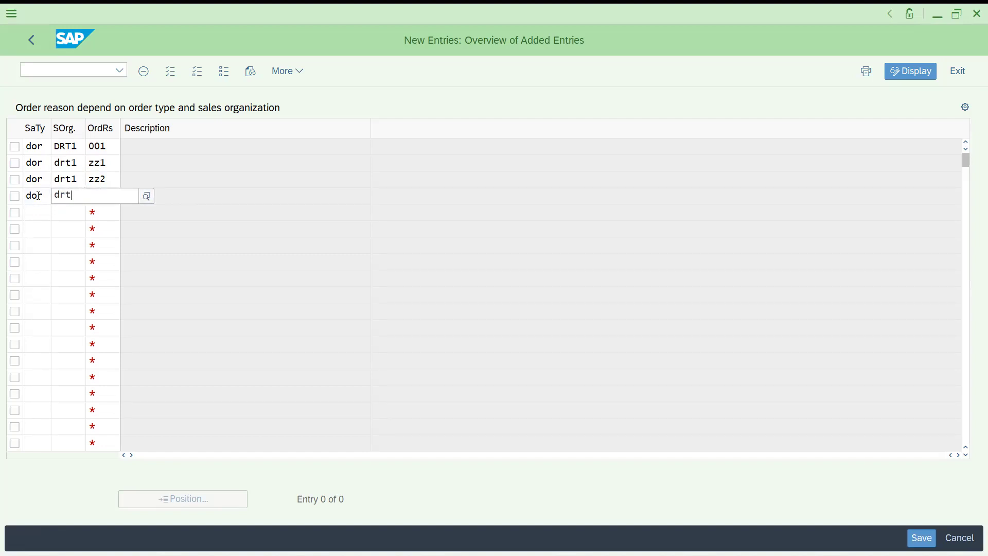
type("1")
key("Tab")
type("z")
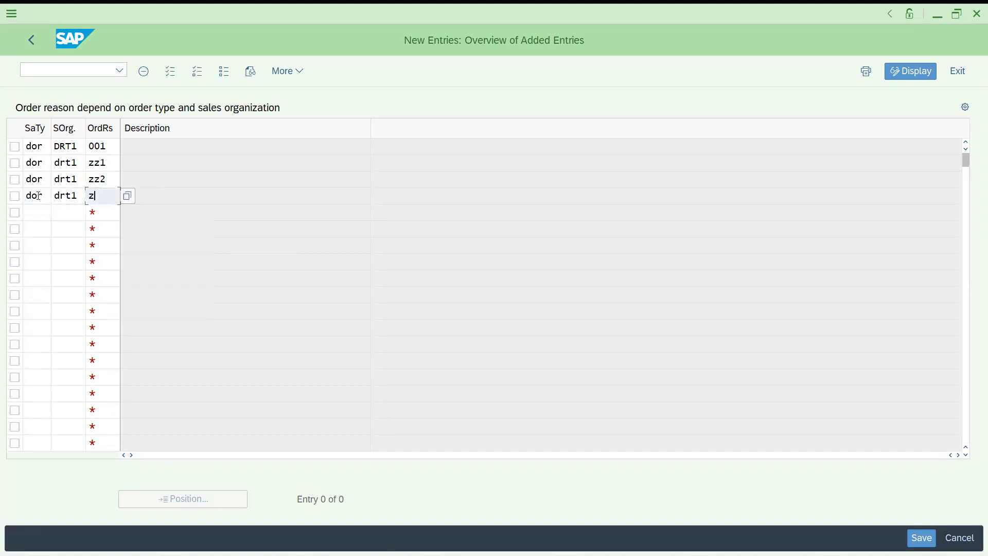
type("z3")
left_click(38, 210)
type("dor")
key("BackSpace")
key("BackSpace")
key("BackSpace")
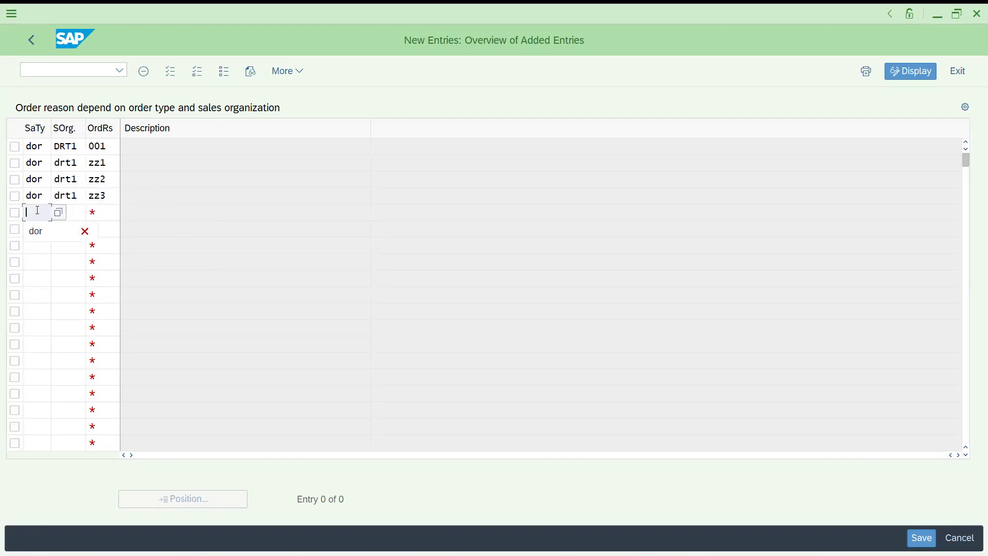
type("dor")
key("Tab")
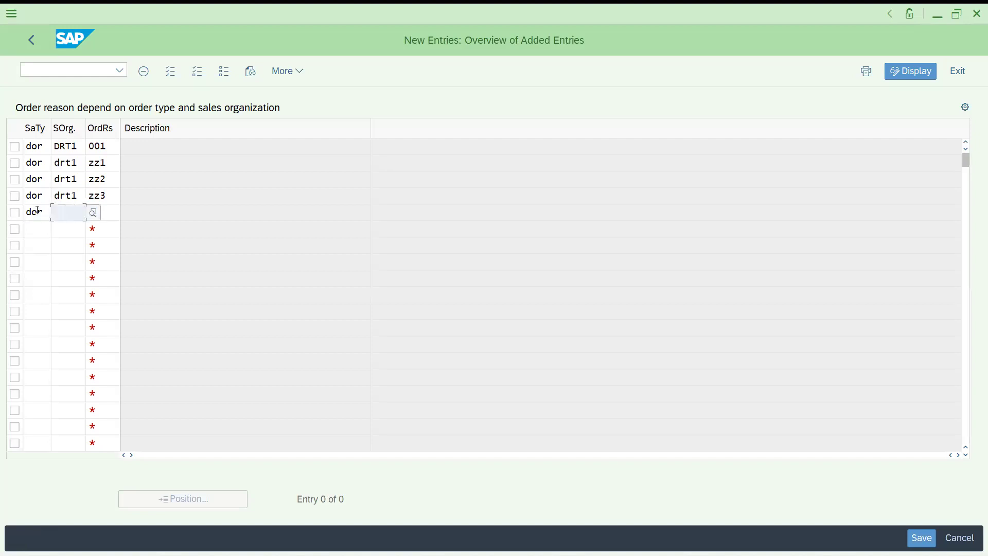
type("drt")
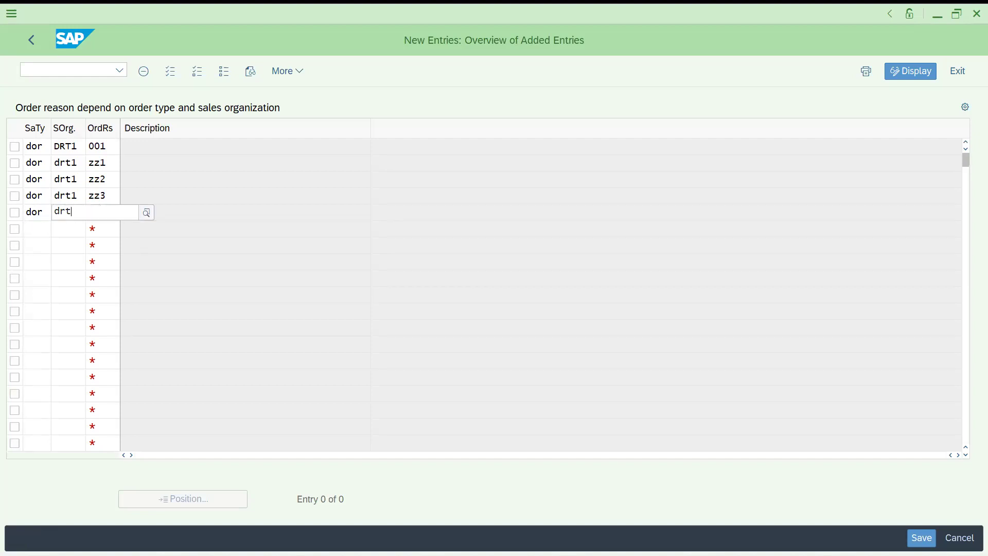
type("1")
key("Tab")
type("zz4")
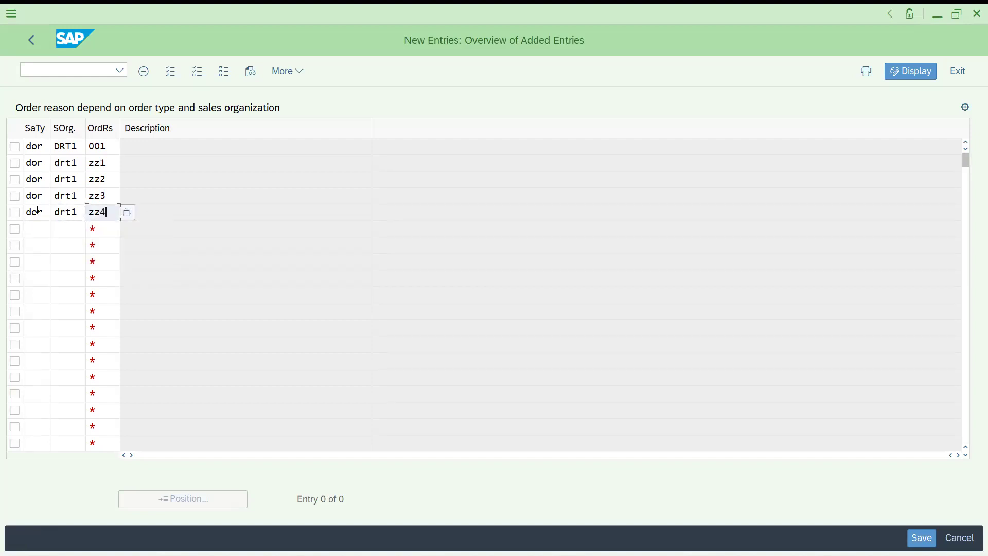
key("Return")
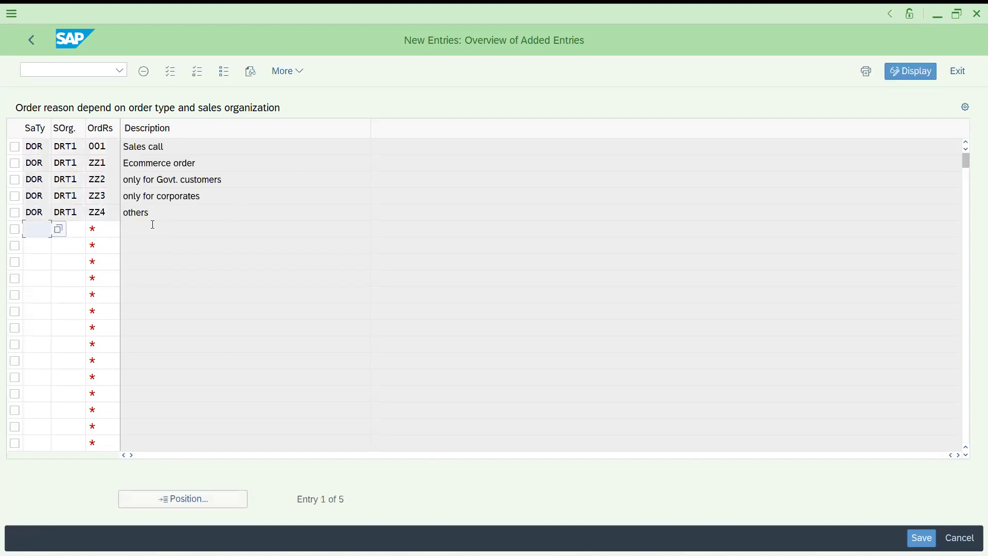
left_click(229, 230)
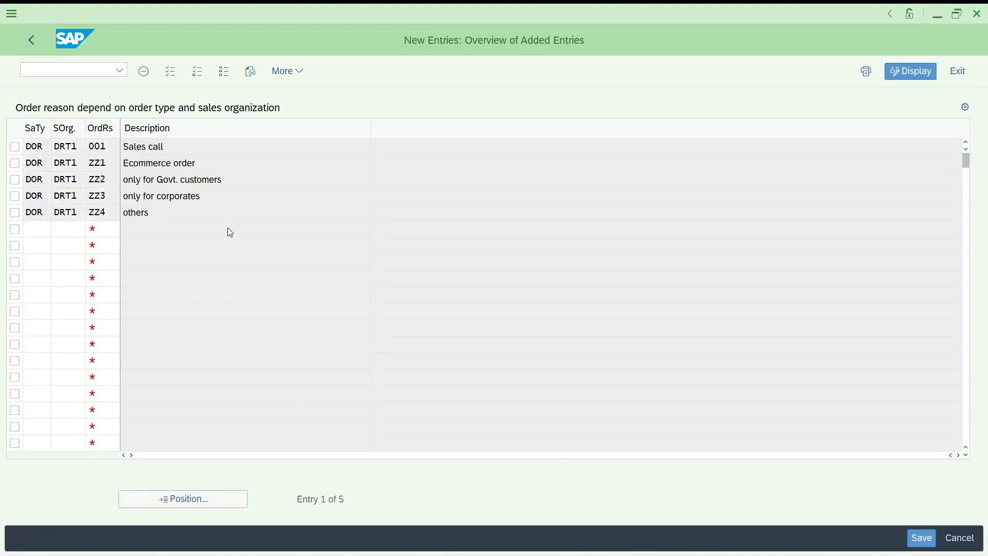
left_click(323, 307)
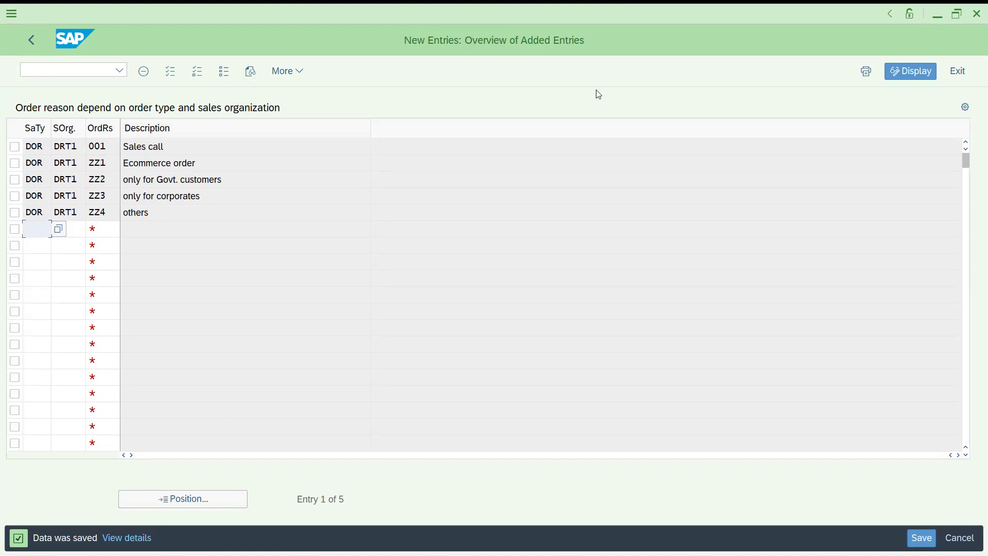
Run /nVA01 to reach Create Sales Documents with order type DOR for DRT1
left_click(79, 68)
type("nv")
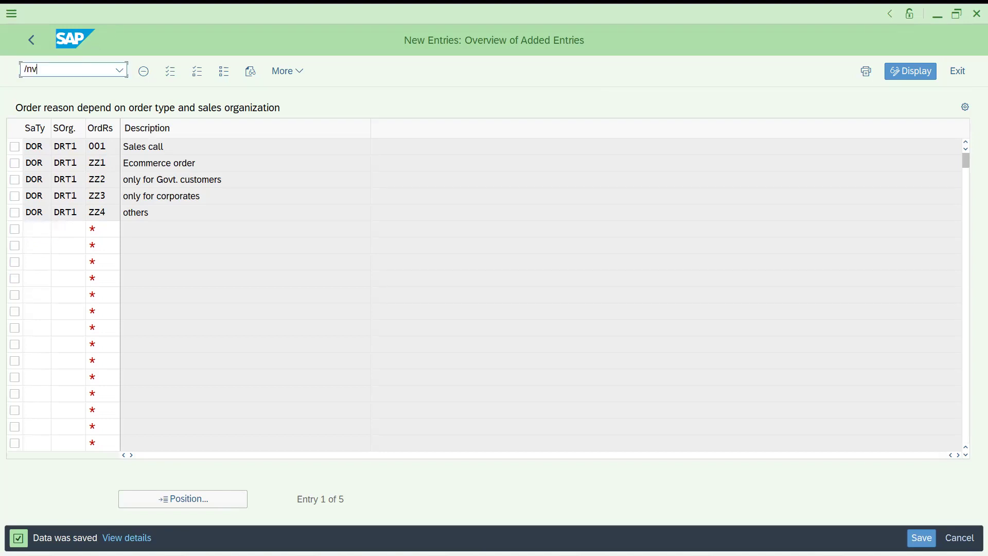
type("a01")
key("Return")
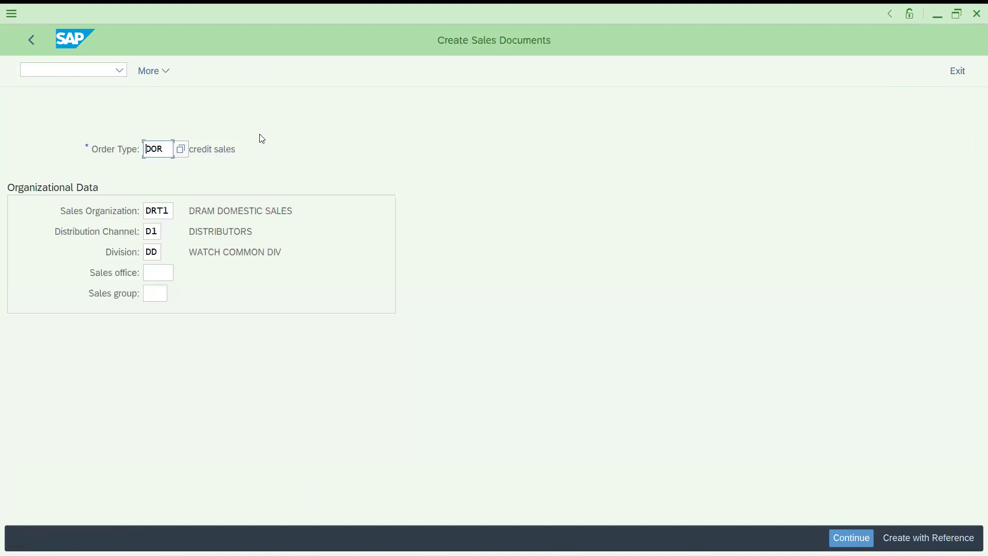
Create the DOR order for sold-to IT102 with material 113, quantity 1, and list the header order reasons
key("Return")
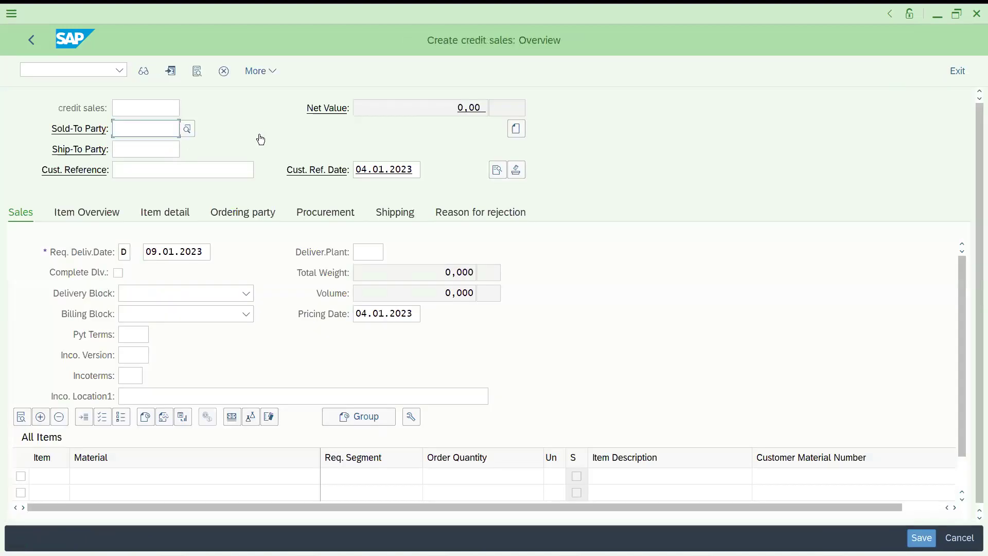
type("IT102")
key("Return")
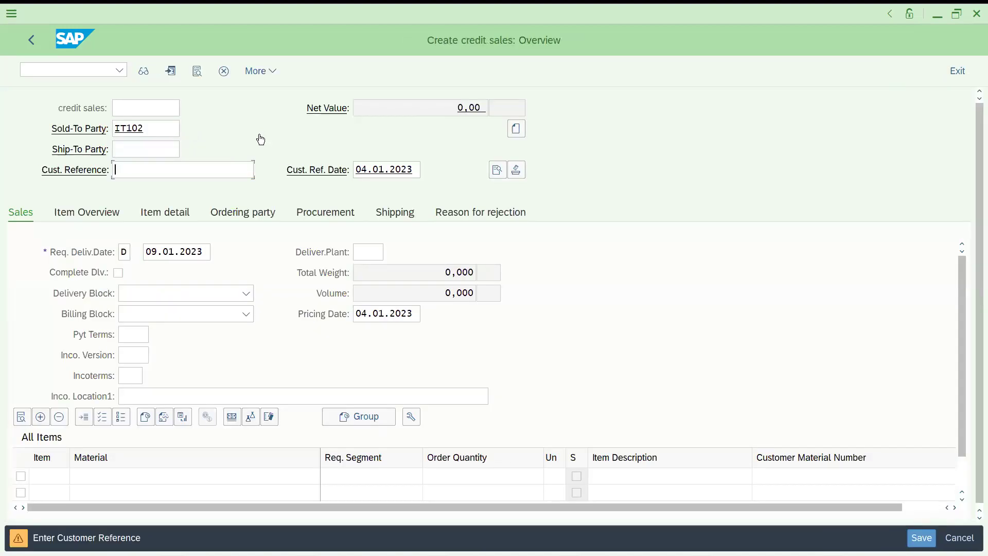
key("Return")
key("Return")
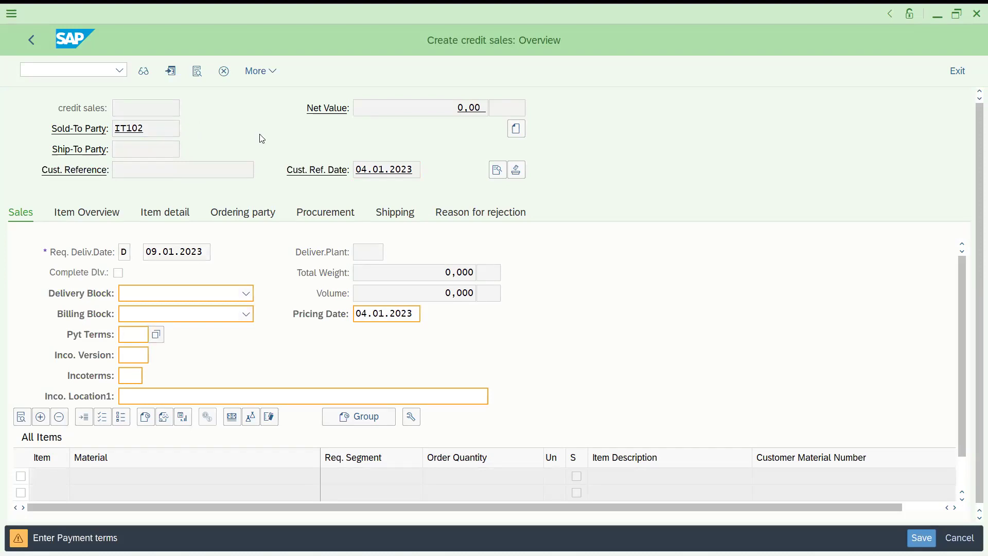
type("1")
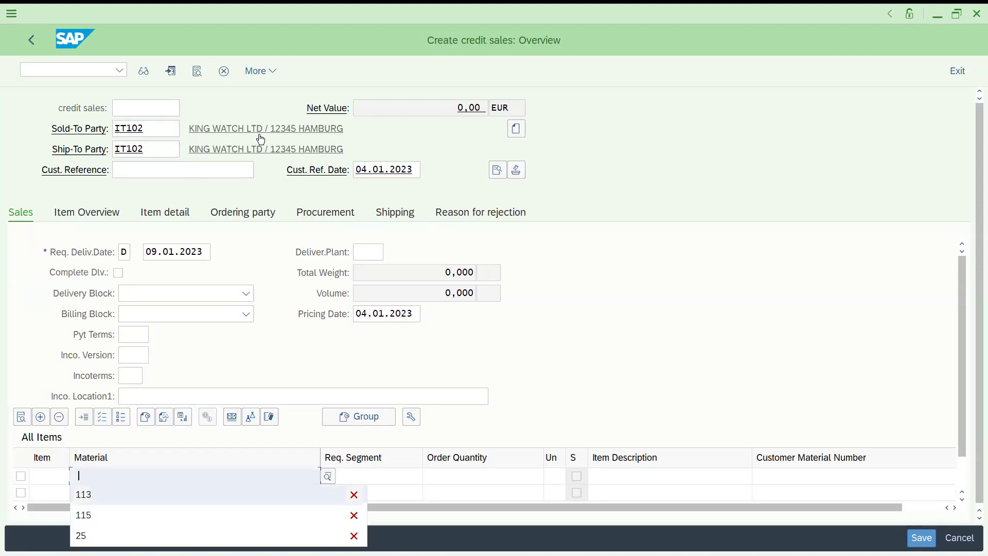
type("13")
key("Tab")
key("Tab")
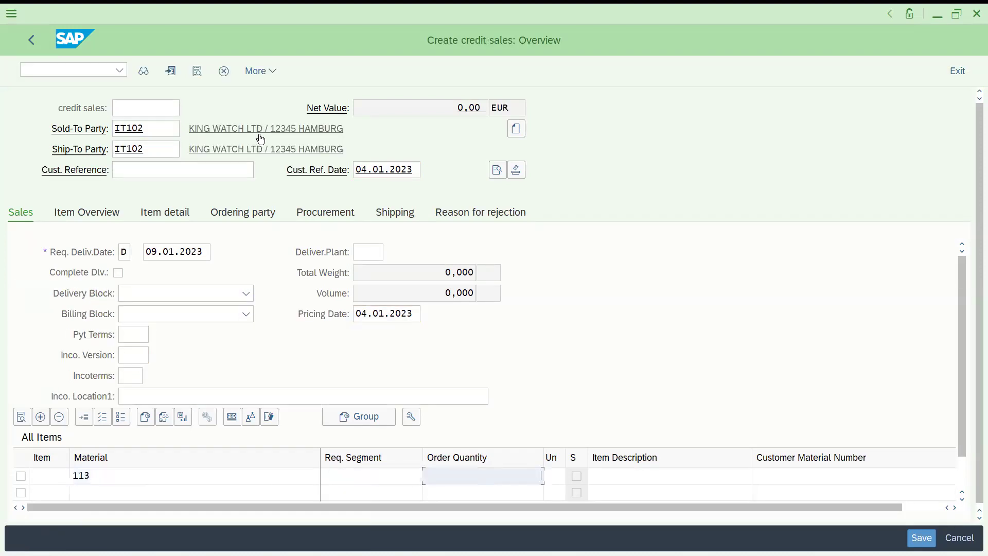
type("1")
key("Return")
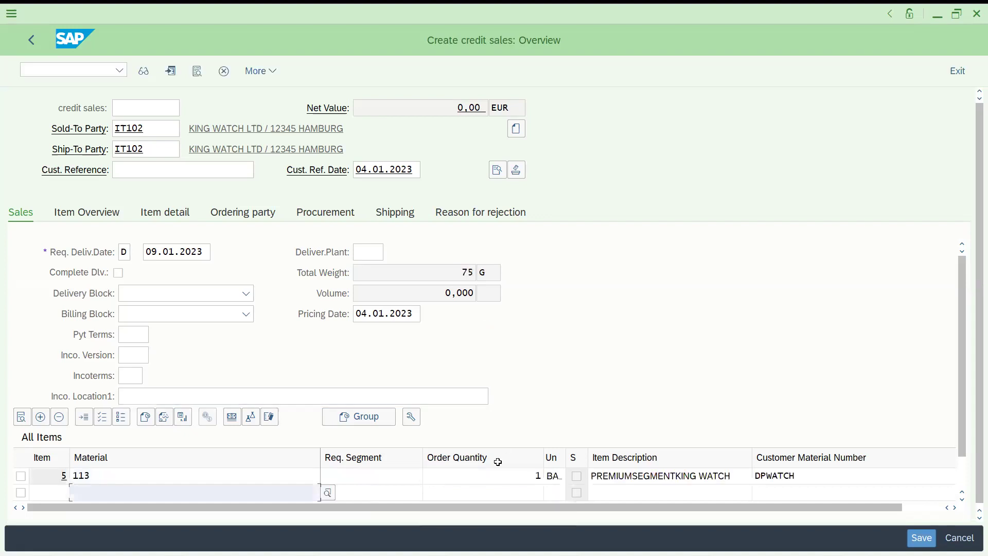
left_click(496, 169)
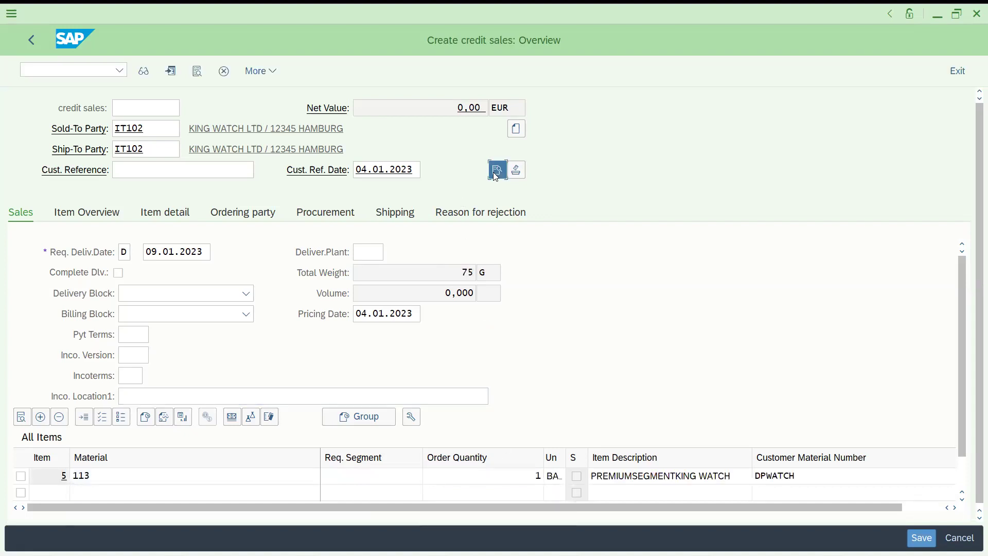
left_click(293, 312)
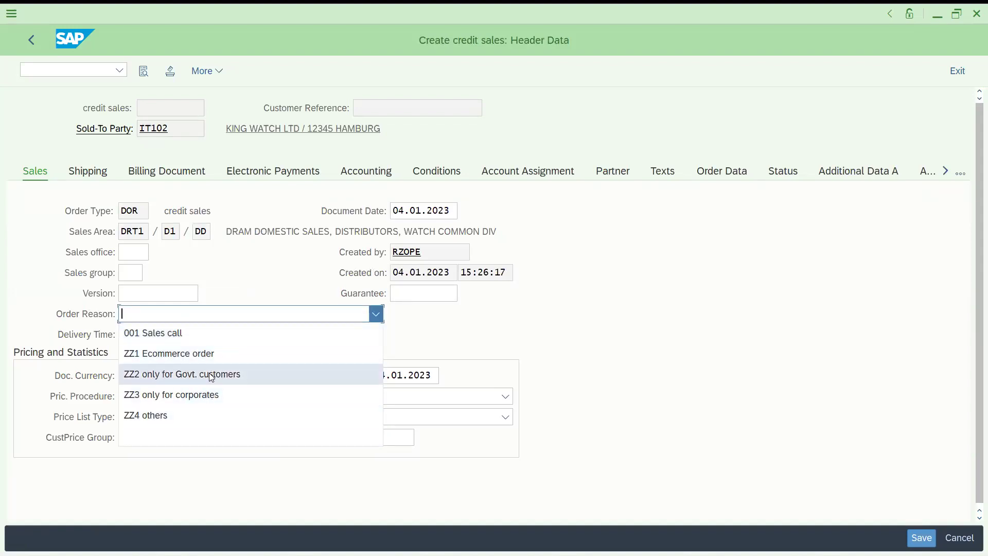
Set header order reason ZZ3 only for corporates and return to the header details
left_click(200, 401)
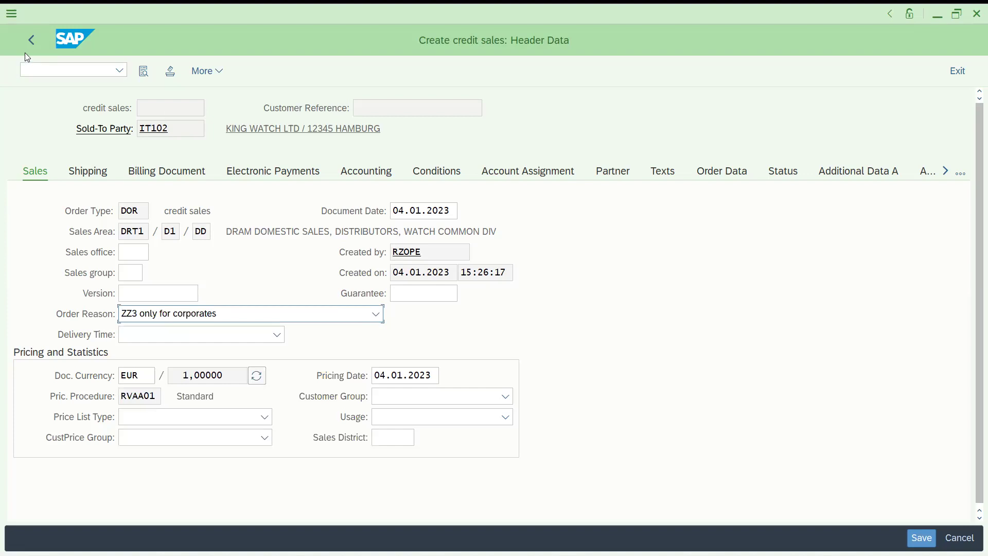
left_click(34, 44)
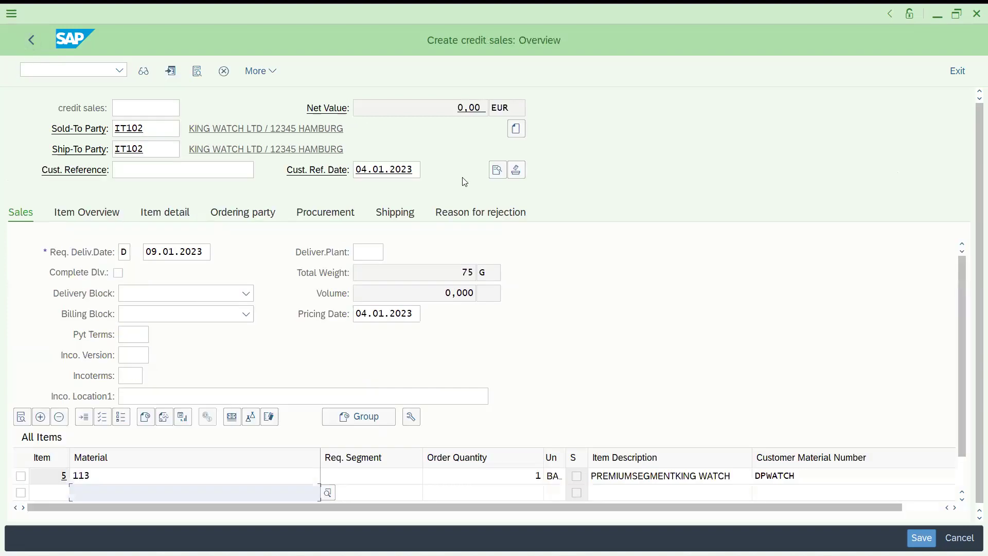
left_click(498, 172)
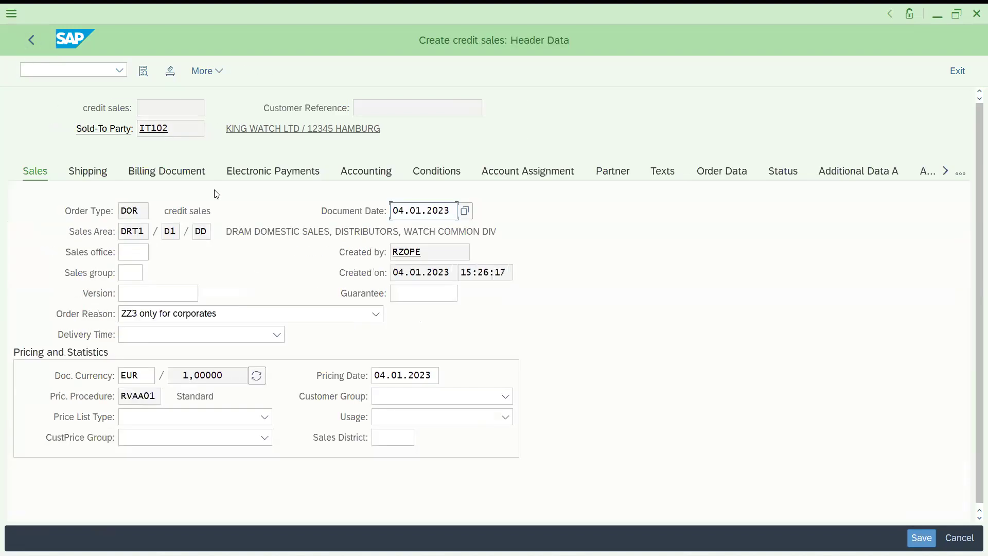
Set Incoterms CIP at australlia on the Billing Document data and dismiss the info message
left_click(165, 174)
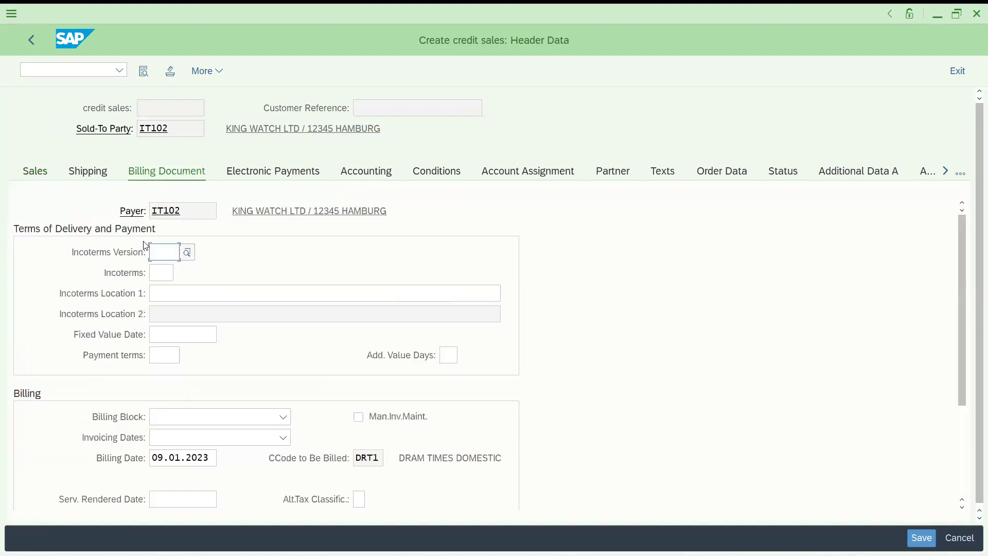
left_click(155, 269)
type("CIP")
key("Tab")
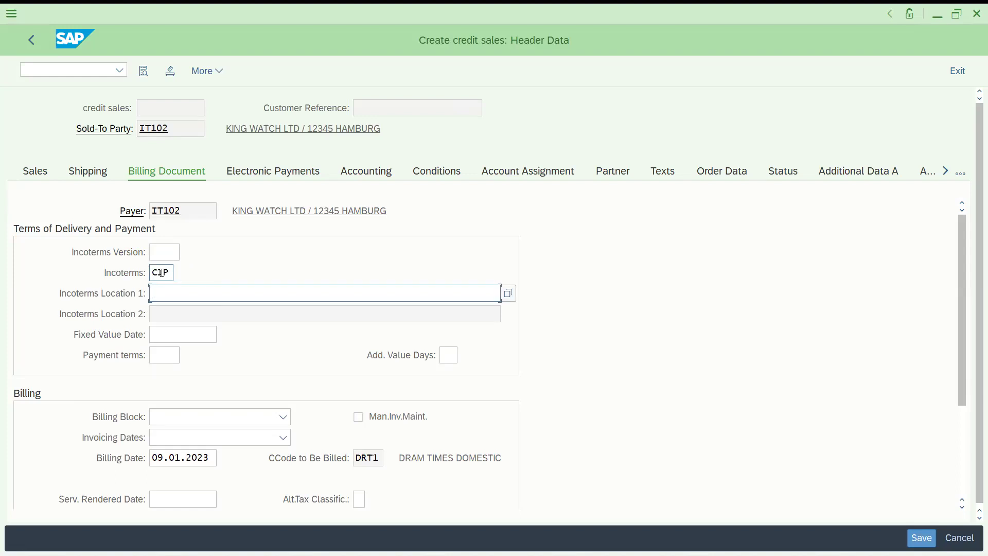
type("austra")
type("llia")
left_click(163, 275)
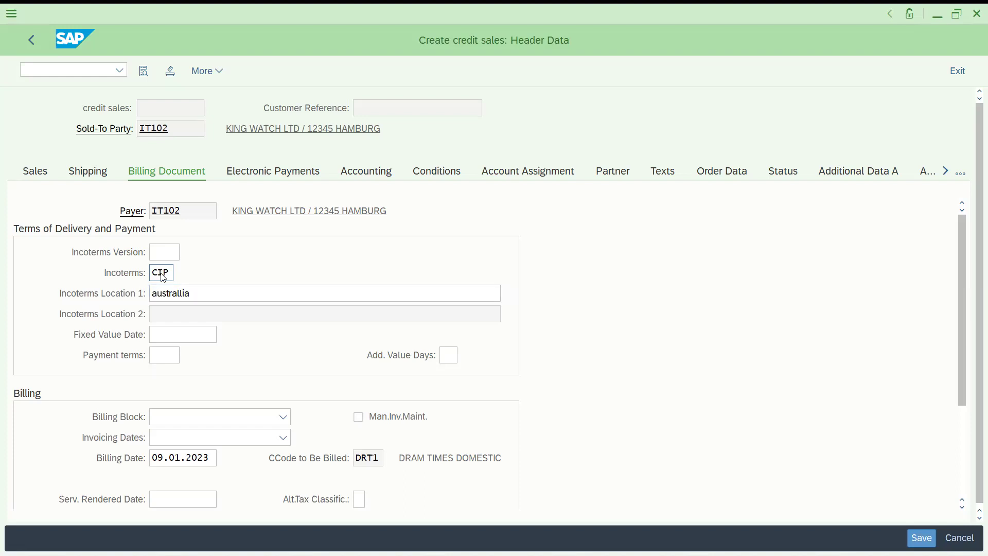
key("Return")
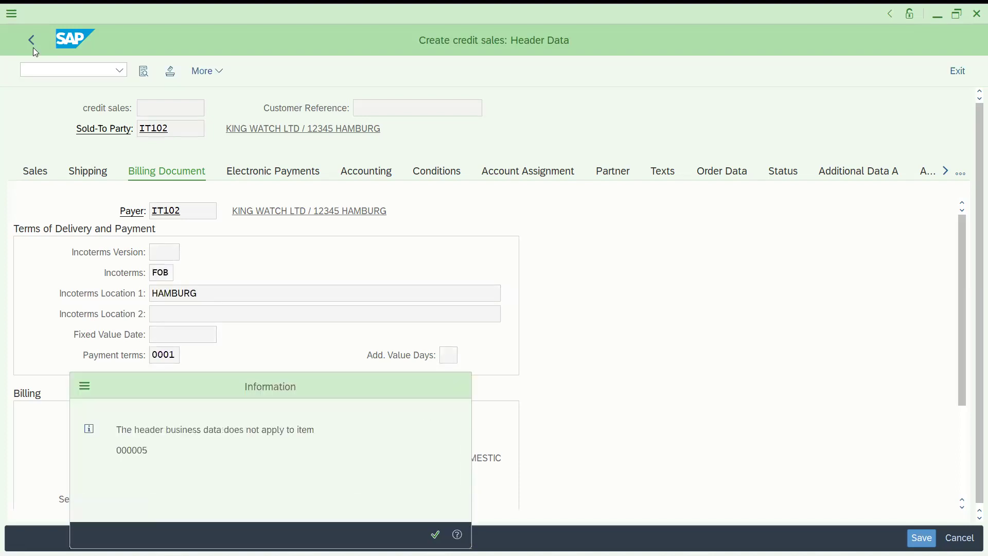
key("Return")
Set payment terms 0005 and return to the order overview
left_click(163, 352)
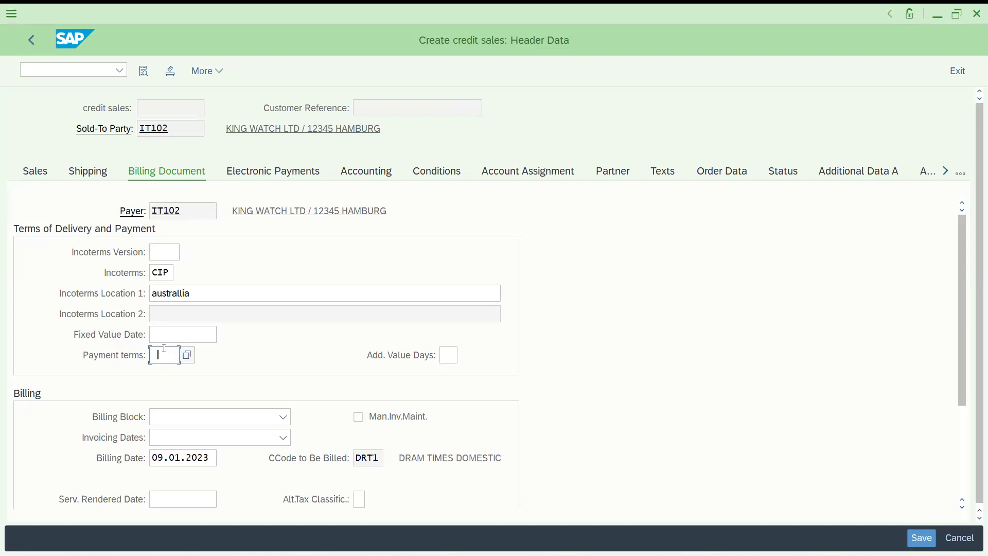
type("0005")
key("Return")
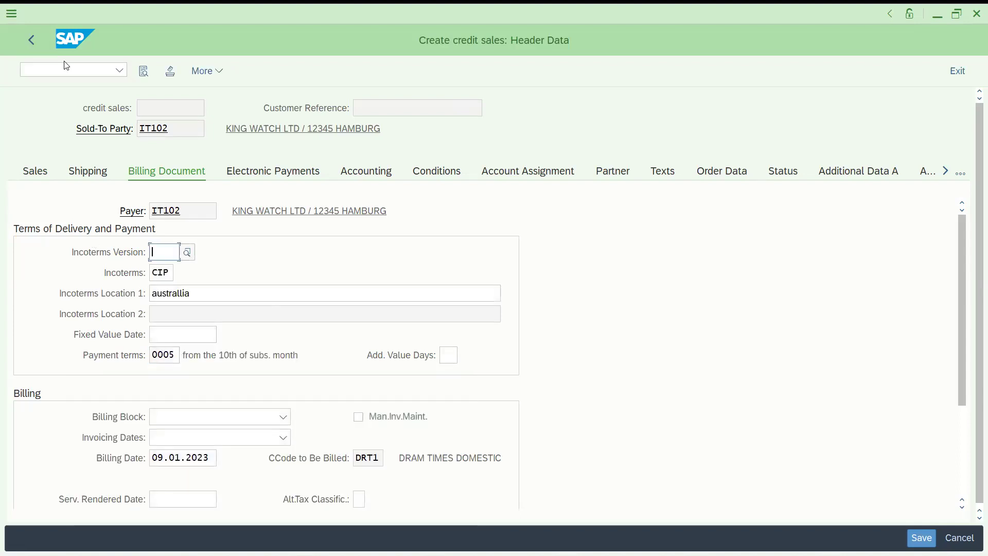
left_click(37, 46)
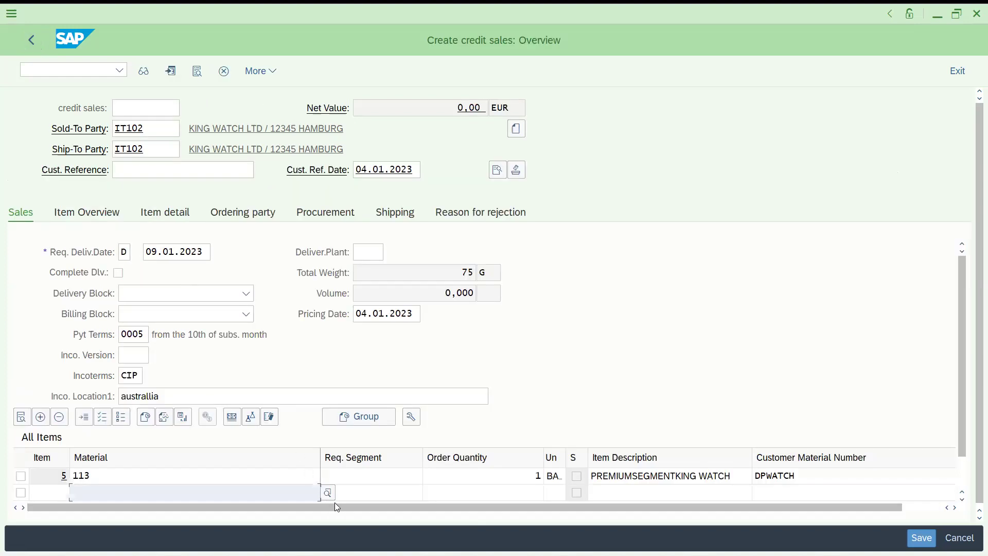
Give item 5 a PR00 price condition of 500, making the net value 500,00 EUR
double_click(360, 480)
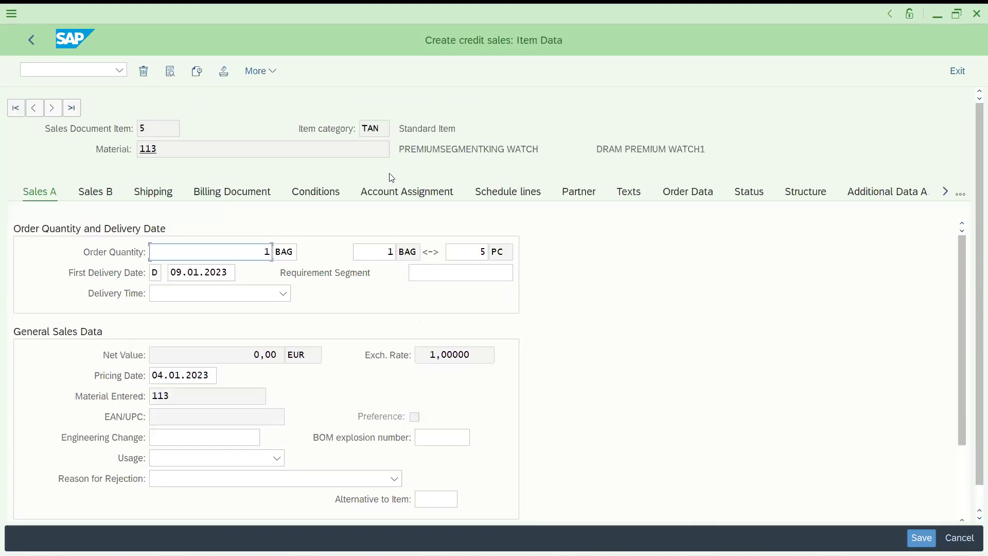
left_click(307, 191)
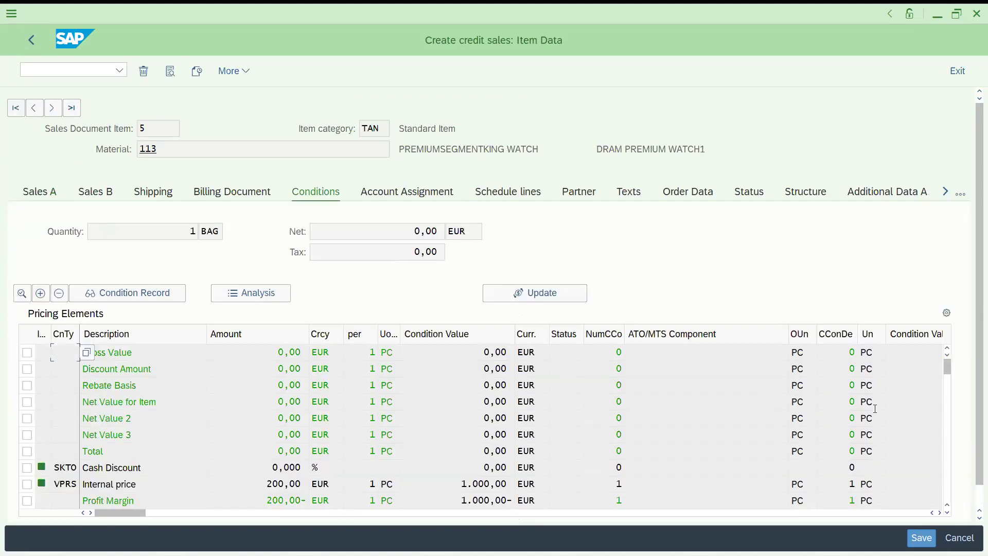
left_click(945, 491)
key("Down")
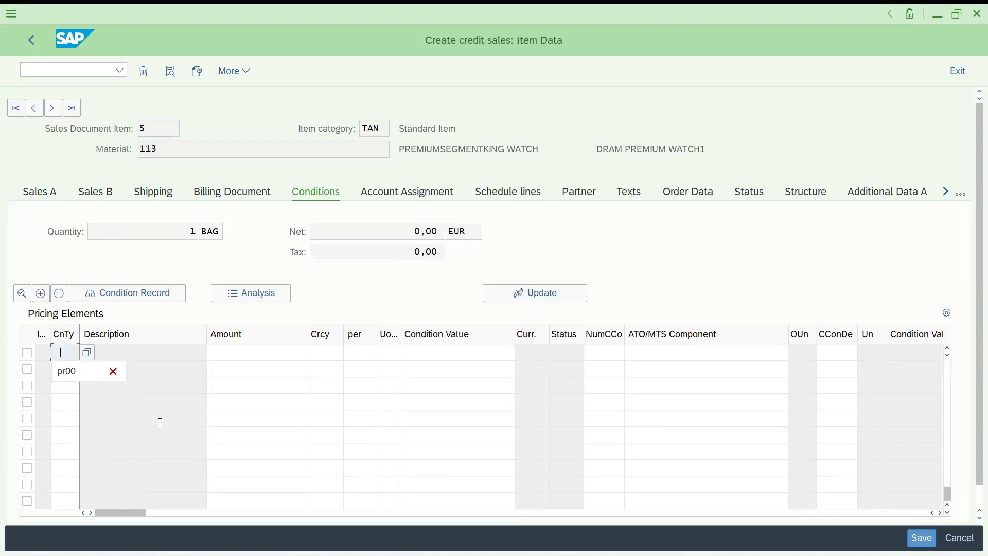
key("Return")
key("Tab")
type("5")
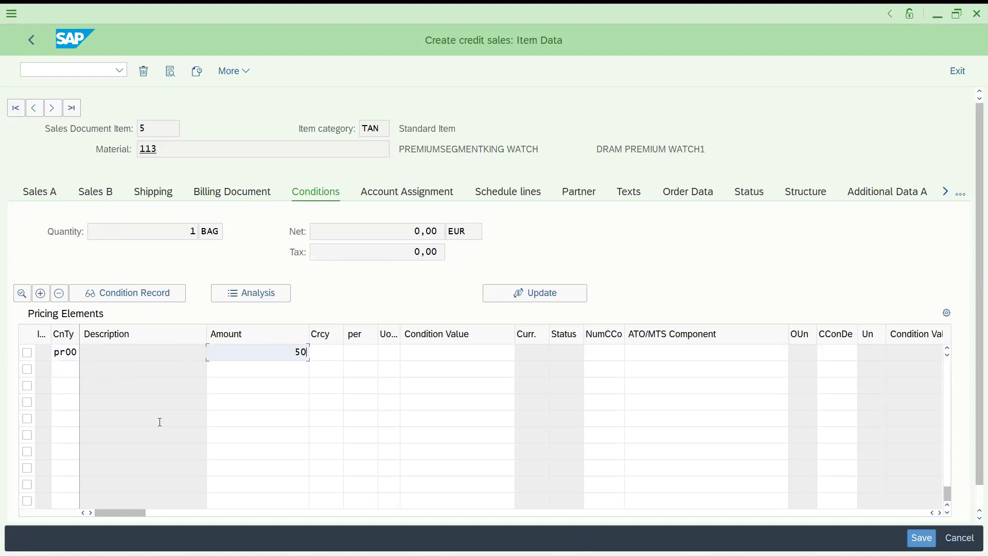
type("0")
key("Return")
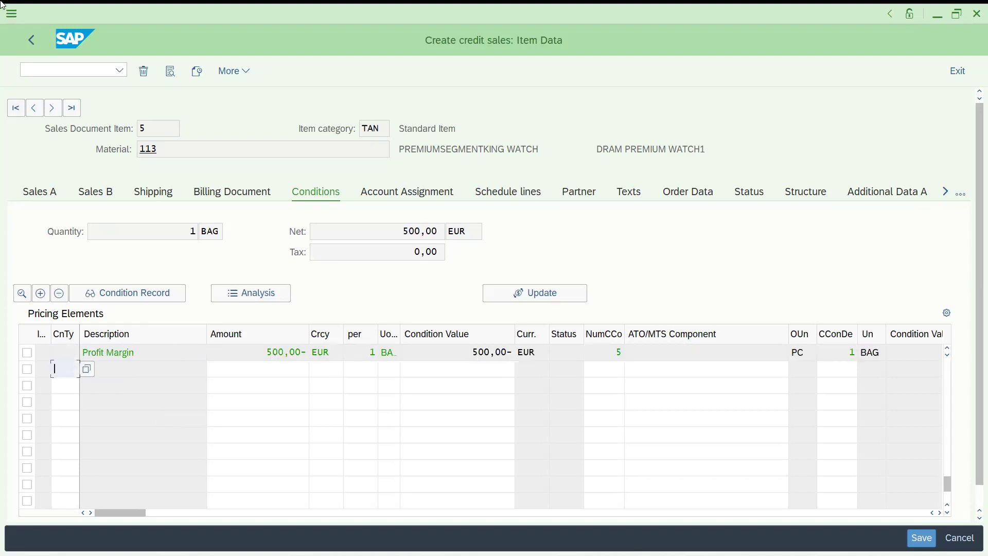
Return to the overview and show the header sales data with order reason ZZ3
left_click(31, 39)
left_click(496, 170)
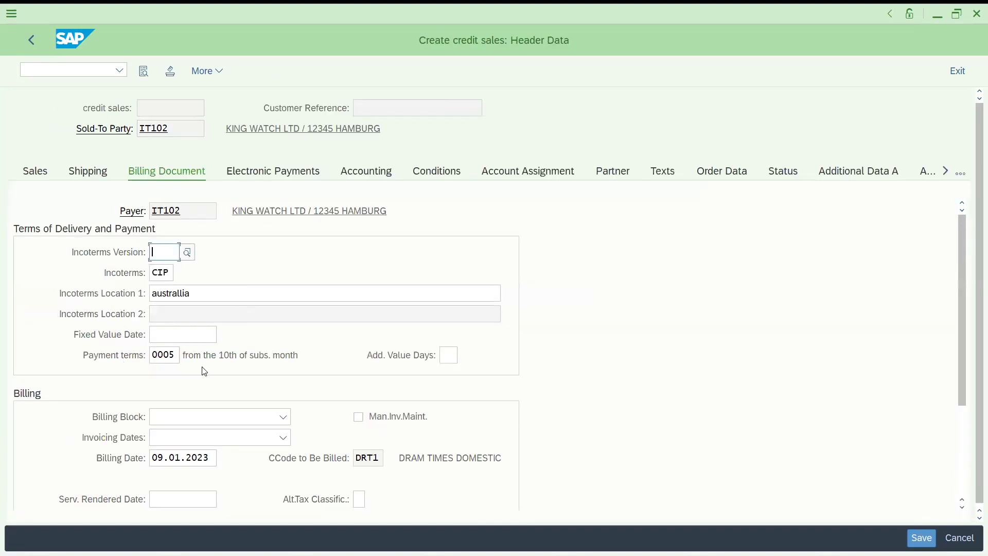
left_click(44, 173)
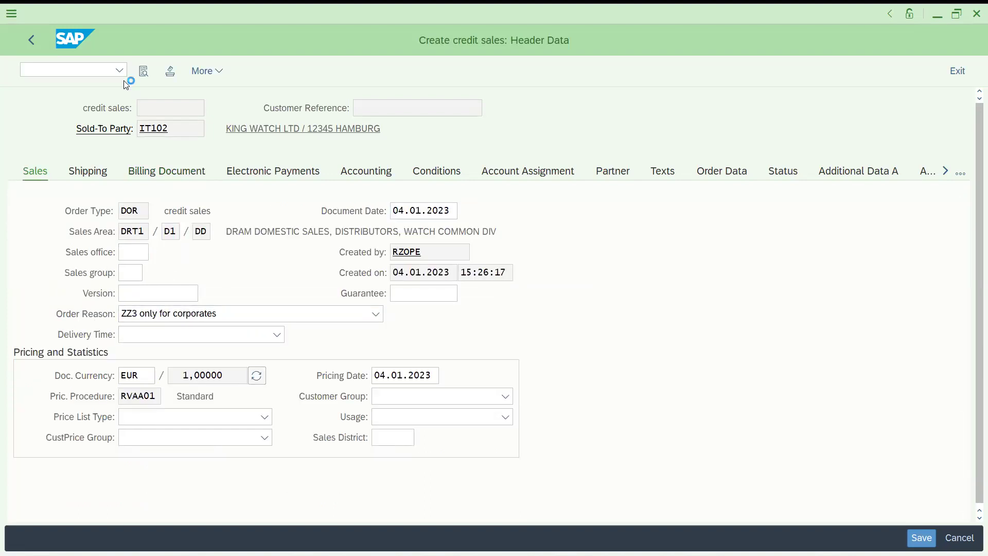
Save the order as credit sales 146 with customer reference 43434 and reopen it via /nva02
key("ctrl+s")
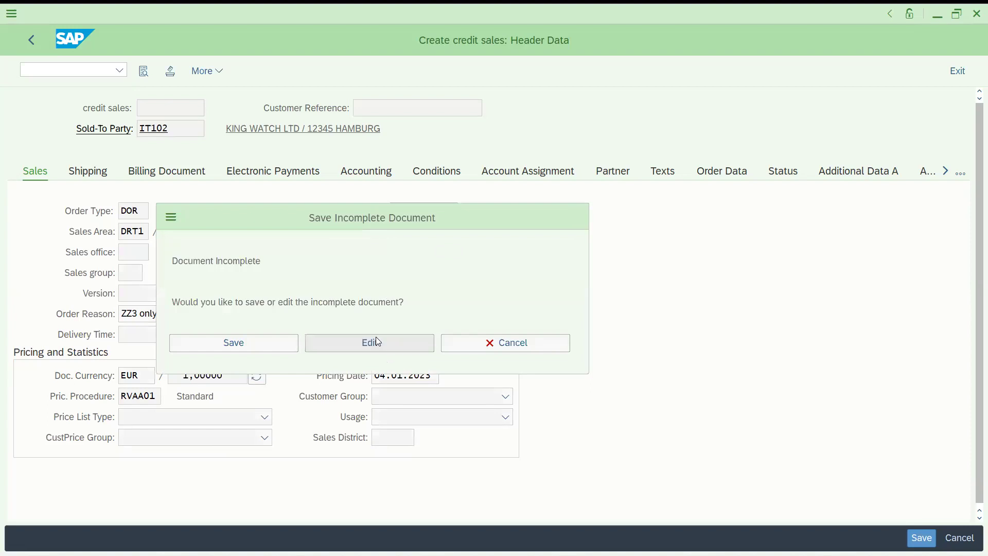
left_click(376, 341)
double_click(146, 196)
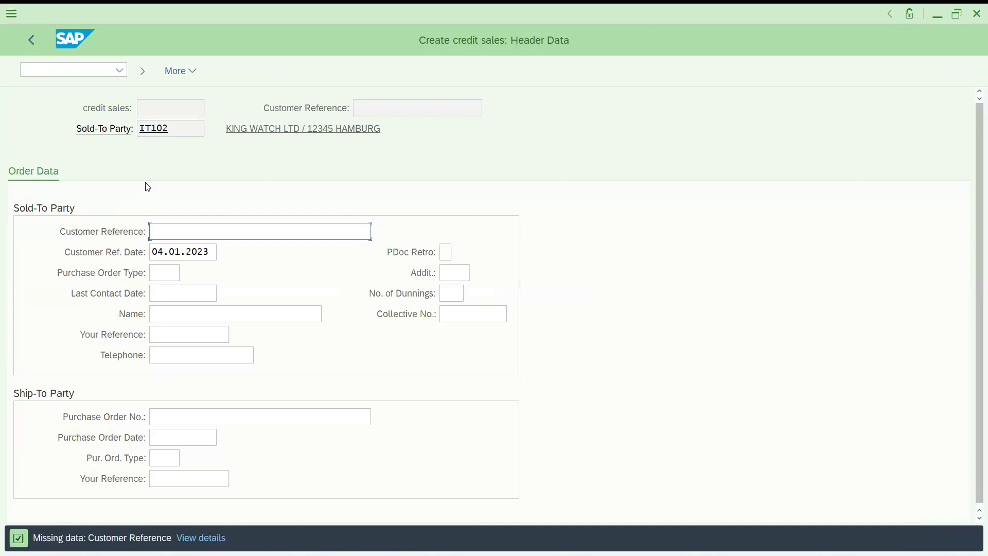
type("43434")
key("Return")
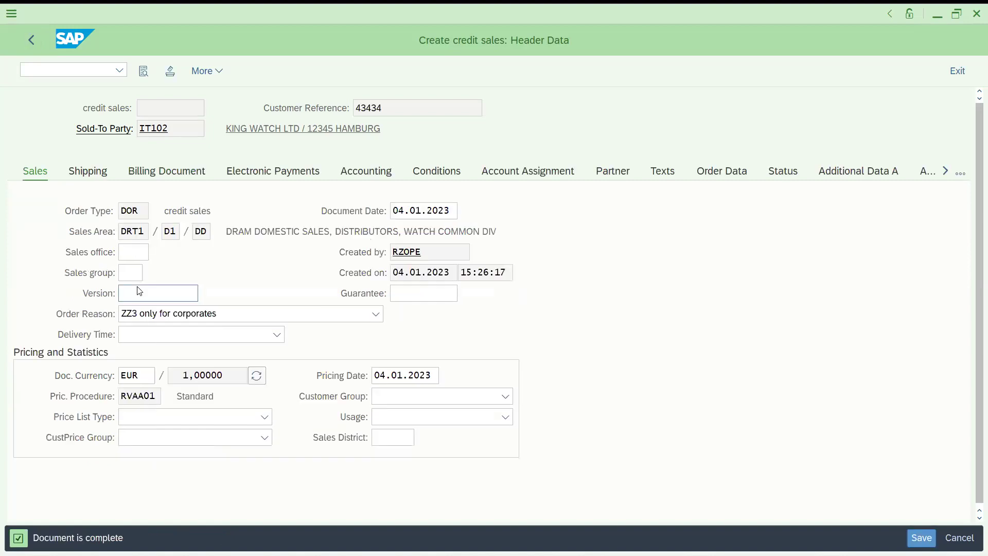
key("ctrl+s")
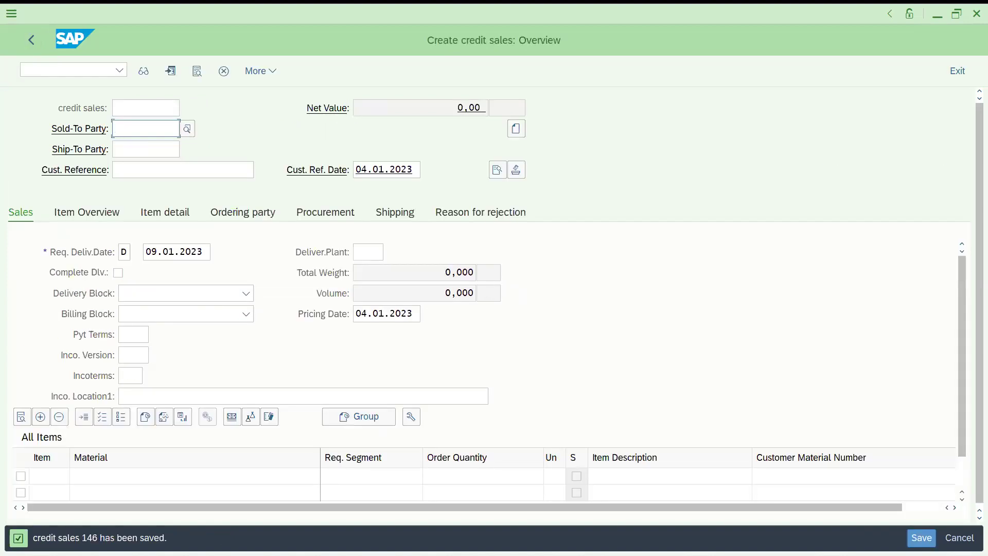
left_click(37, 68)
type("/nva02")
key("Return")
key("Return")
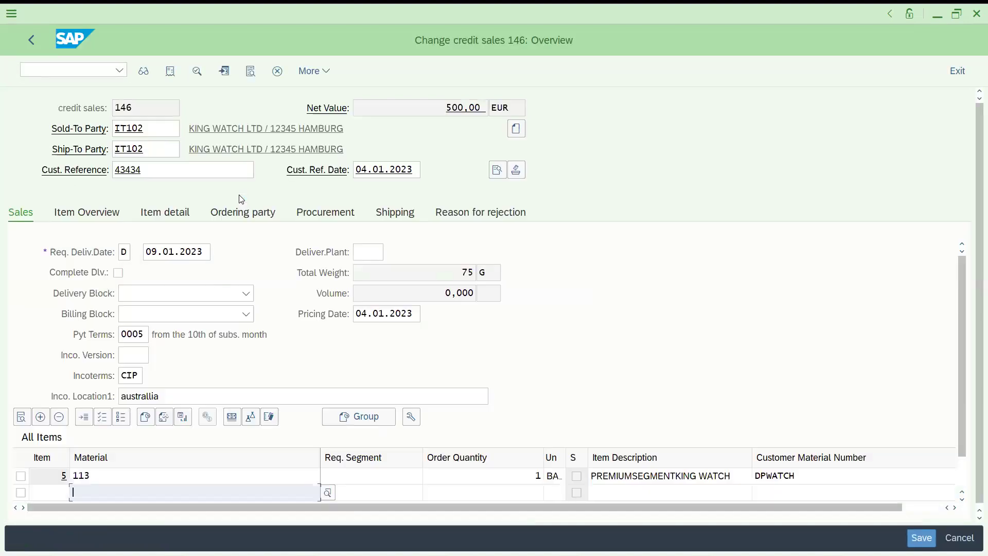
left_click(498, 171)
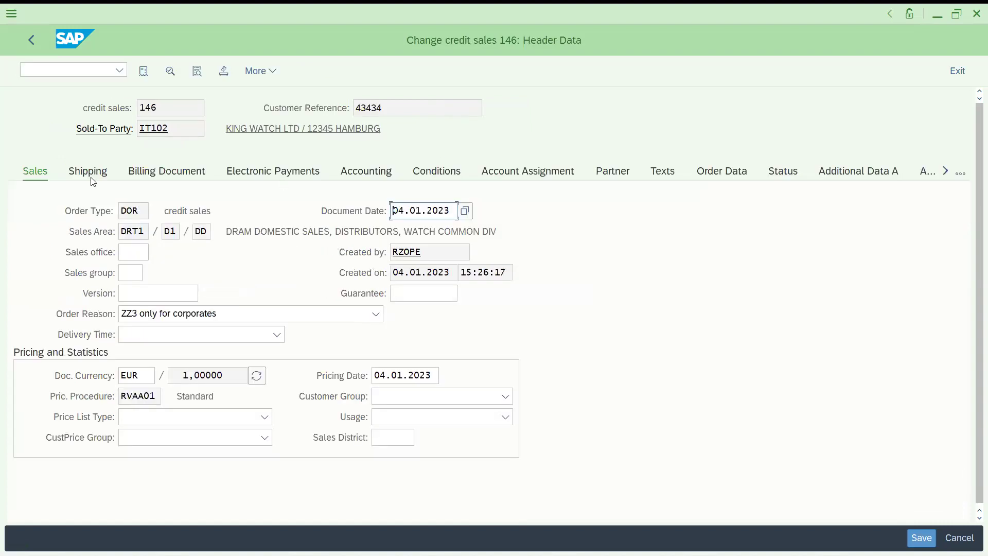
left_click(192, 316)
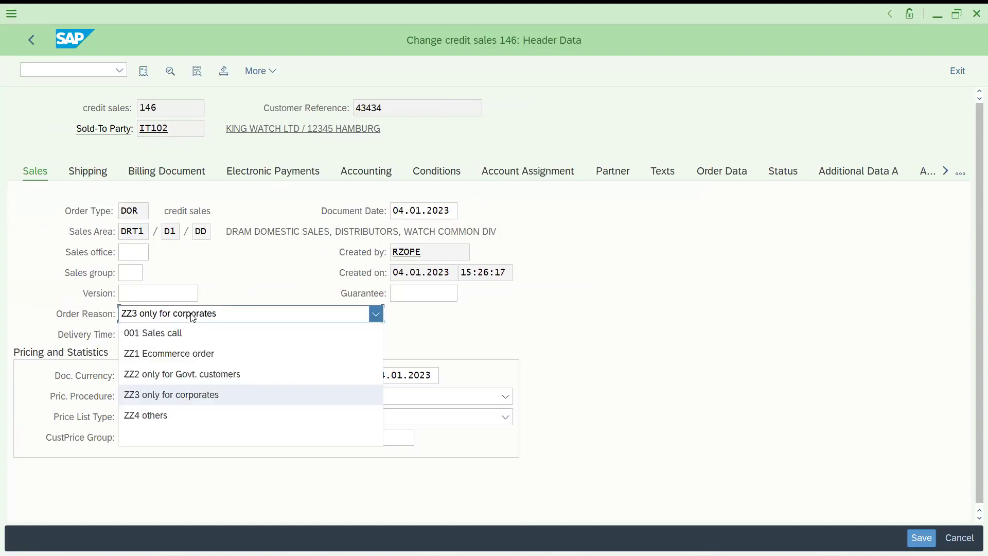
left_click(192, 316)
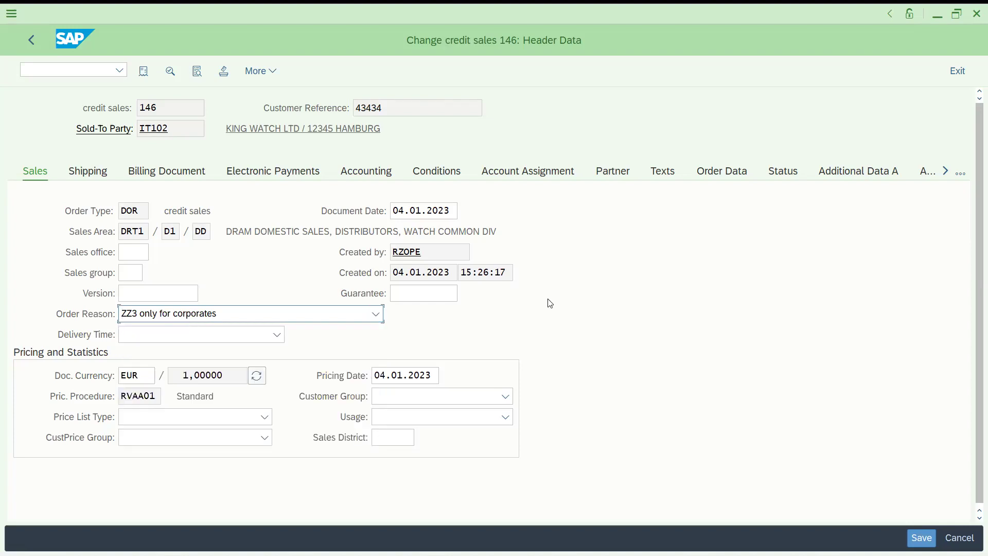
left_click(37, 38)
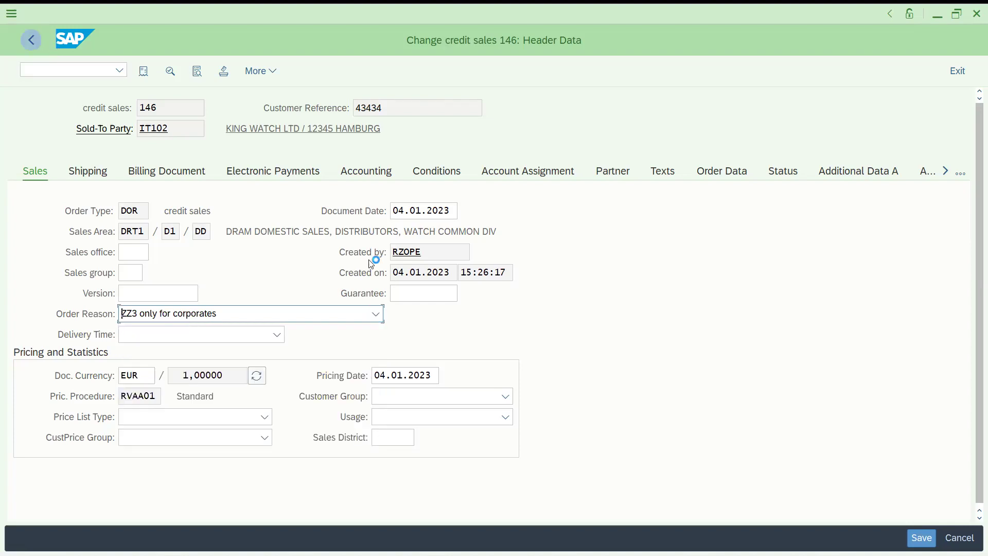